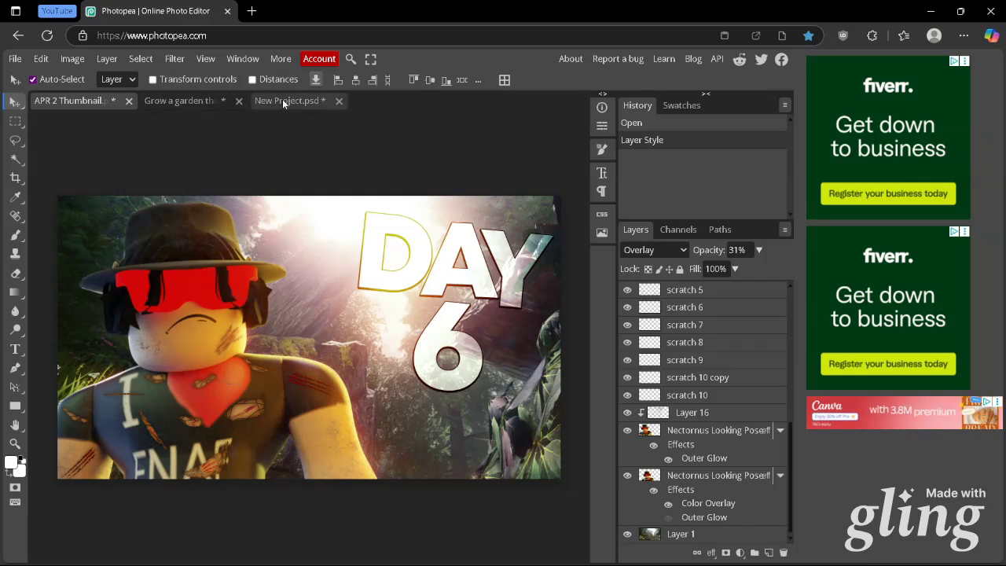
Look through the layers of the APR 2 thumbnail and view the other two open thumbnail projects, ending on the APR 2 document
scroll(649, 326, "up", 5)
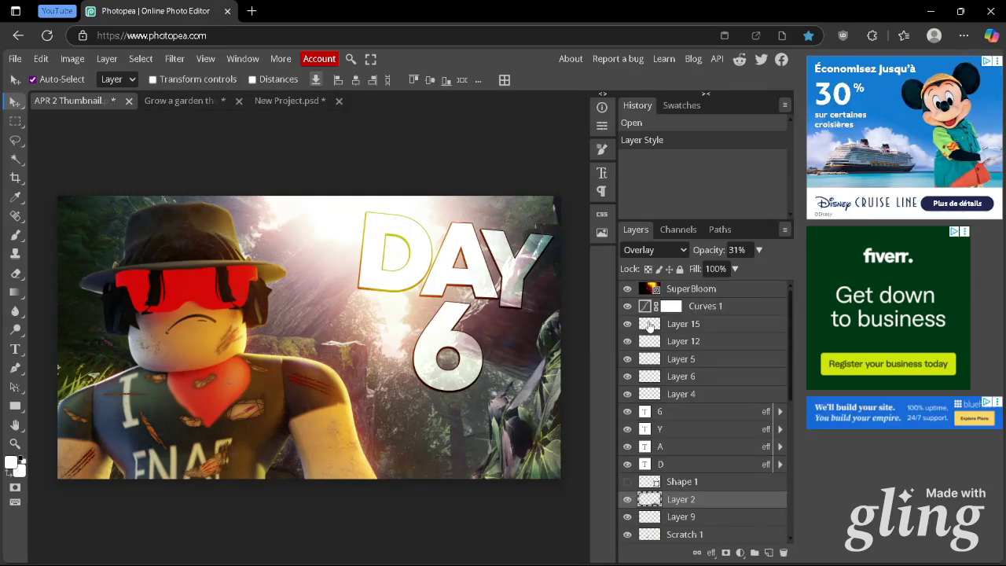
scroll(651, 331, "down", 10)
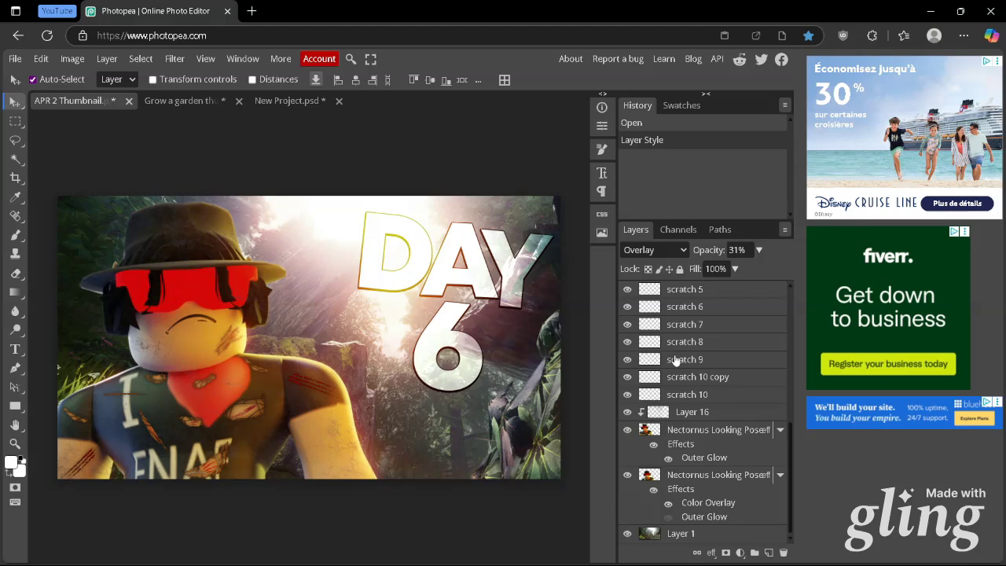
scroll(653, 331, "up", 5)
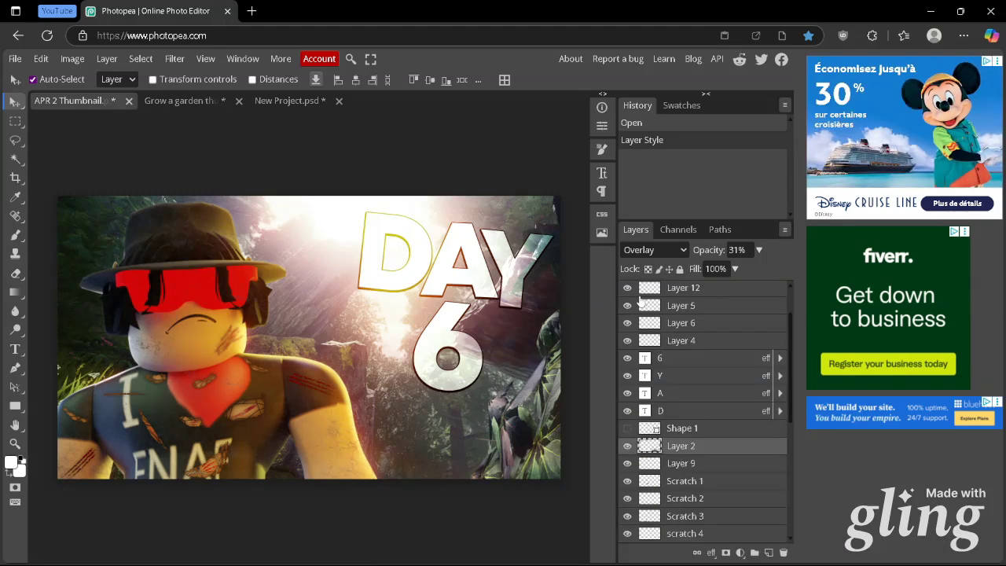
left_click(278, 101)
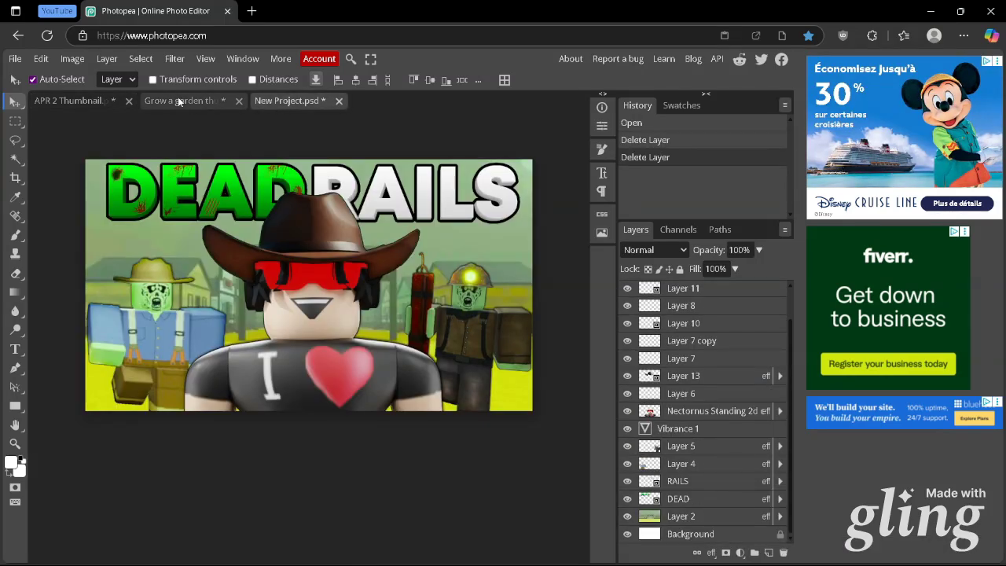
left_click(178, 96)
left_click(73, 101)
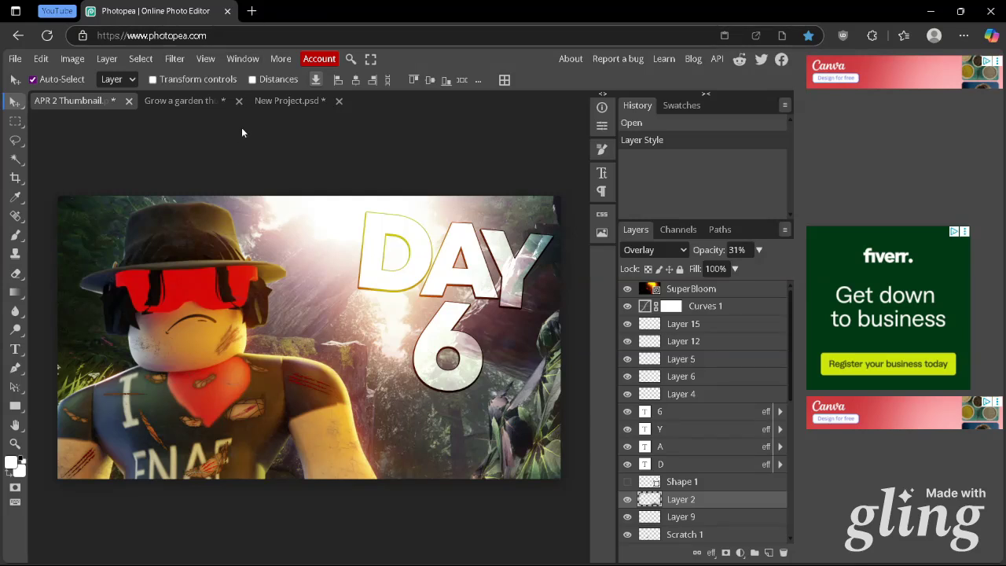
Open photopea.com in a new browser tab and start a new project from its home screen
left_click(251, 10)
type("photopea.com")
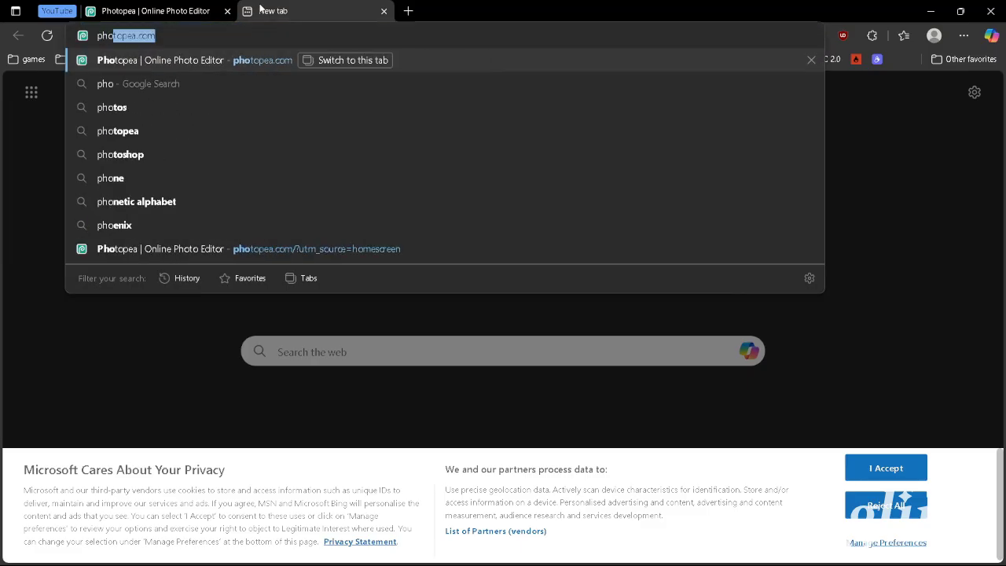
key("Return")
left_click(151, 37)
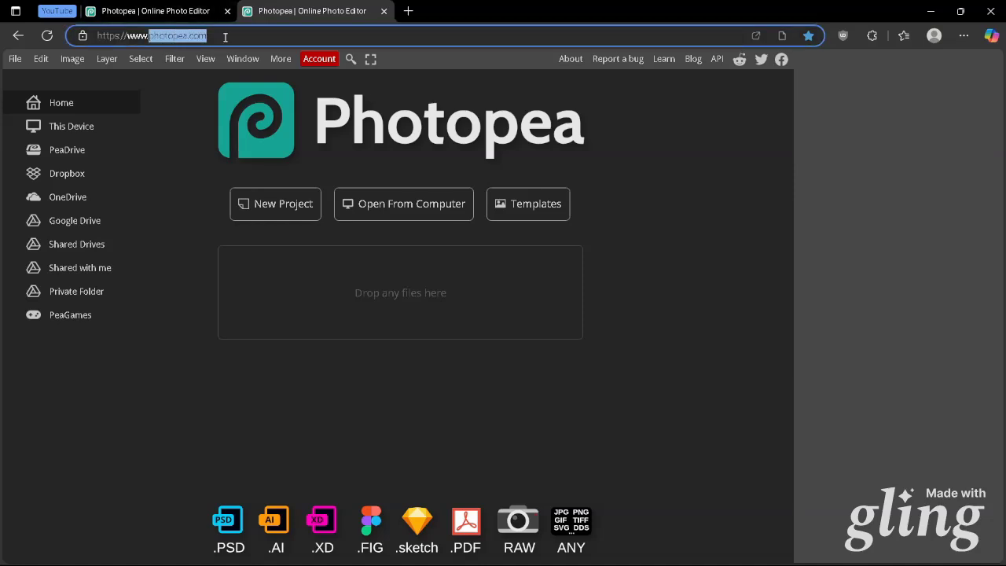
left_click(190, 89)
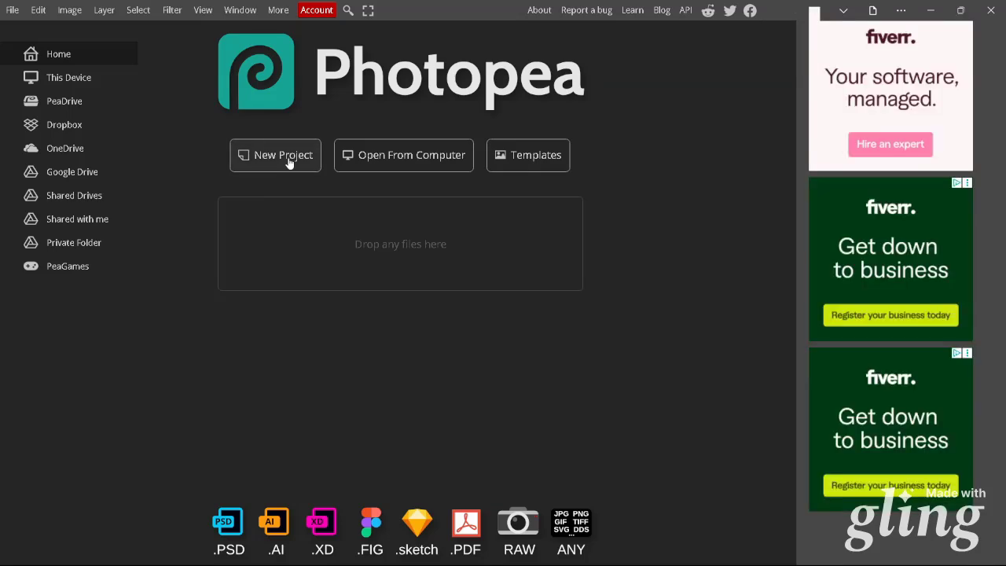
left_click(284, 157)
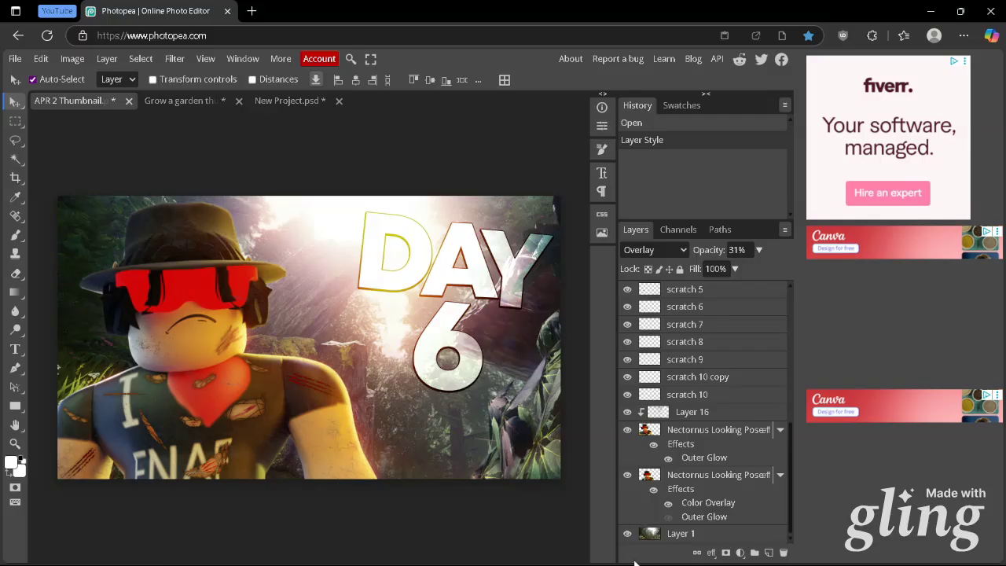
Isolate the forest background Layer 1 by hiding all other layers, and turn on the transform controls
mouse_move(635, 563)
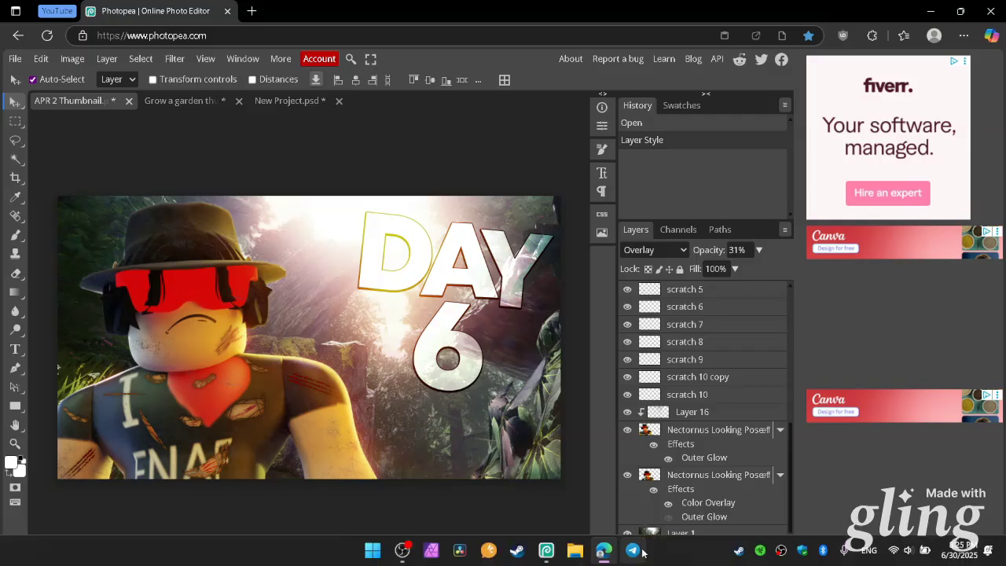
left_click(636, 479)
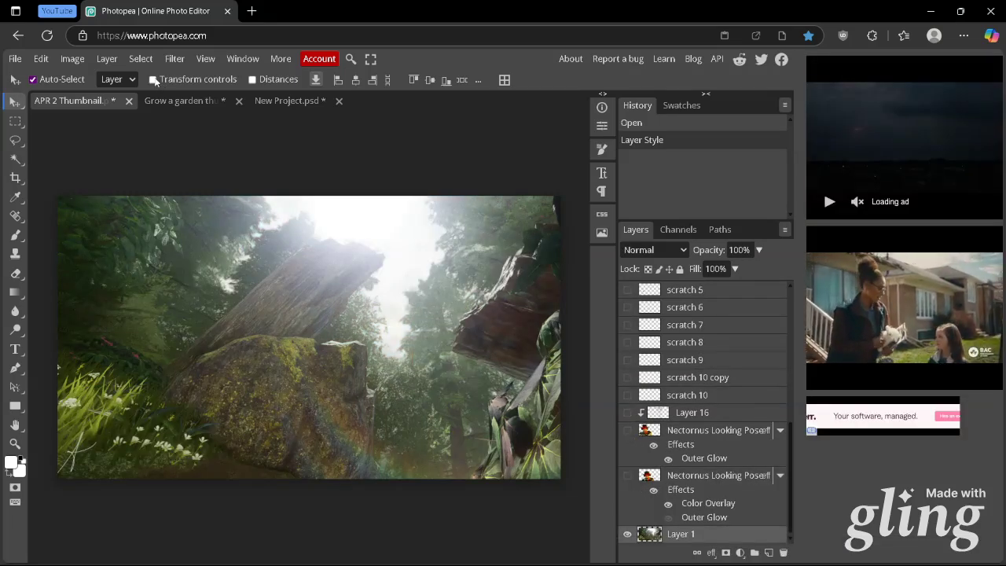
left_click(154, 80)
Try to shift the forest background slightly, undo the move and deselect the layer
left_click_drag(353, 328, 356, 329)
key("ctrl+z")
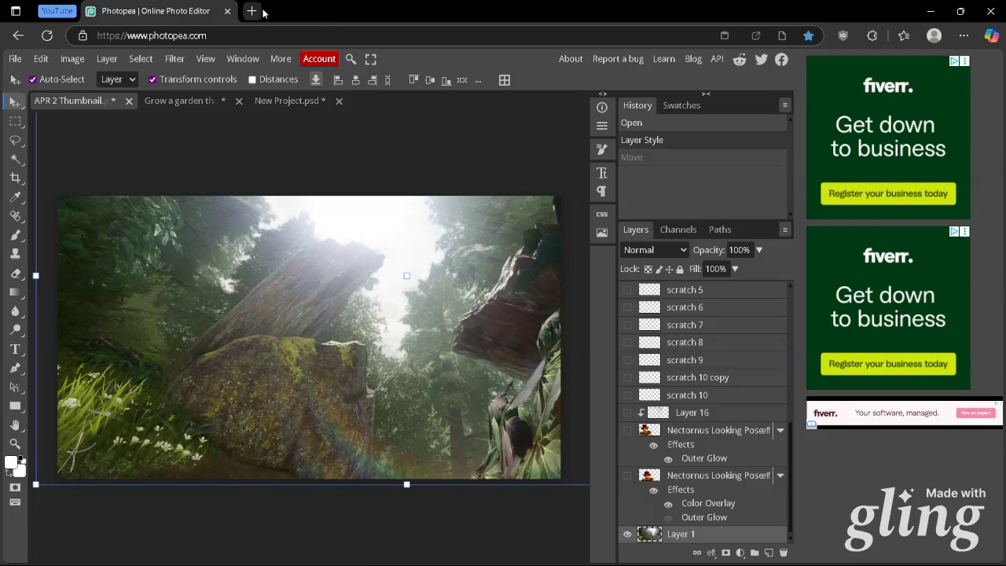
left_click(202, 524)
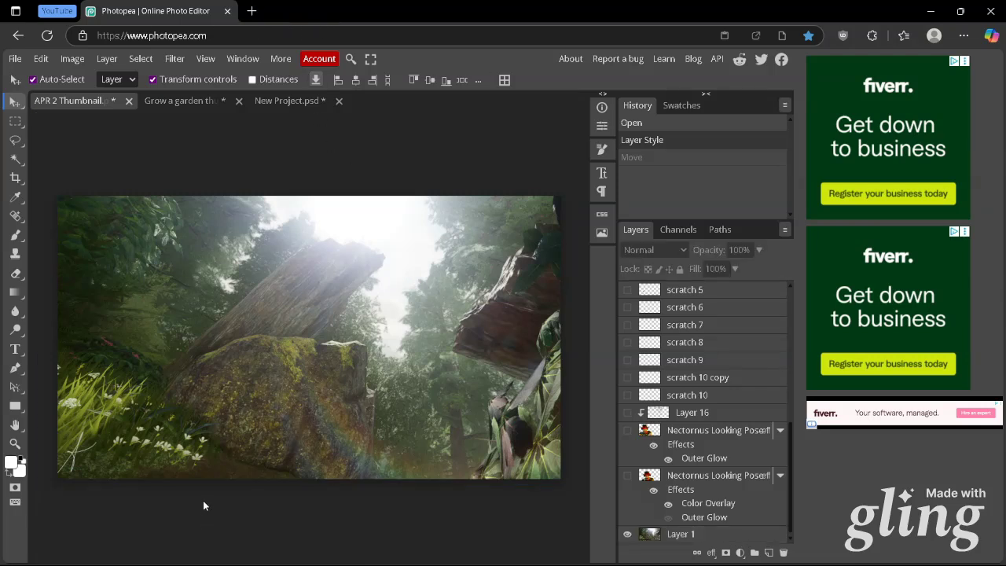
left_click(664, 537)
left_click(76, 59)
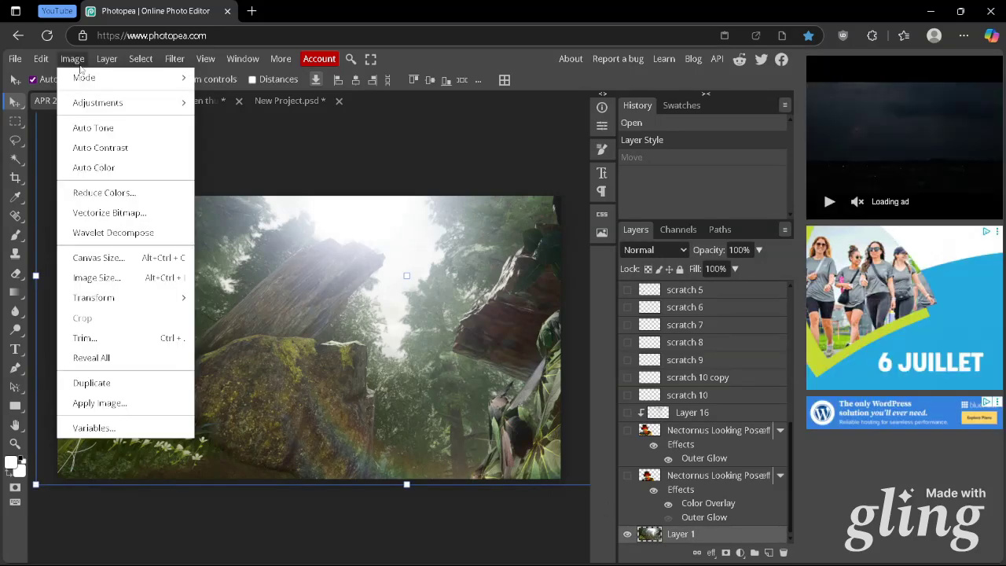
mouse_move(109, 104)
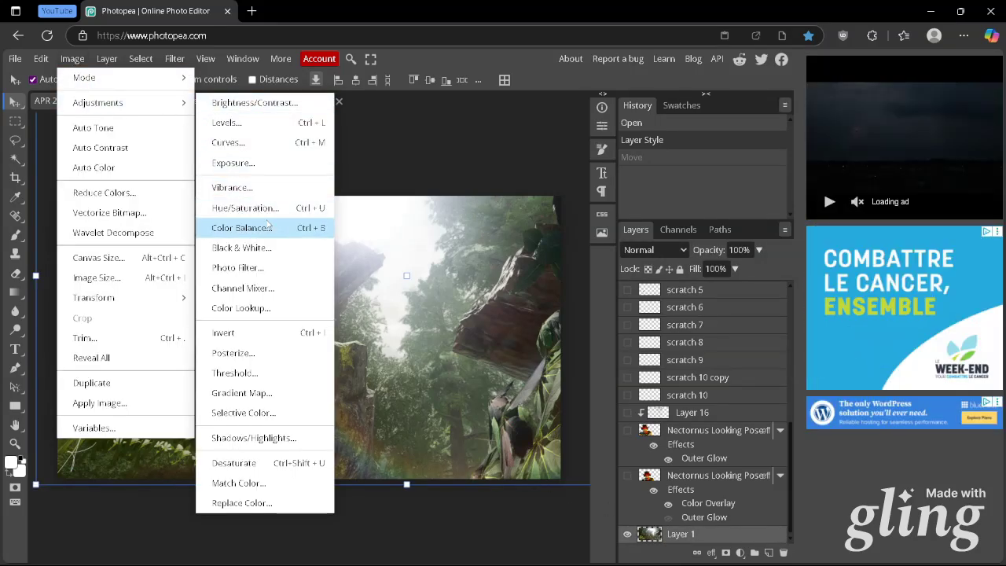
left_click(291, 185)
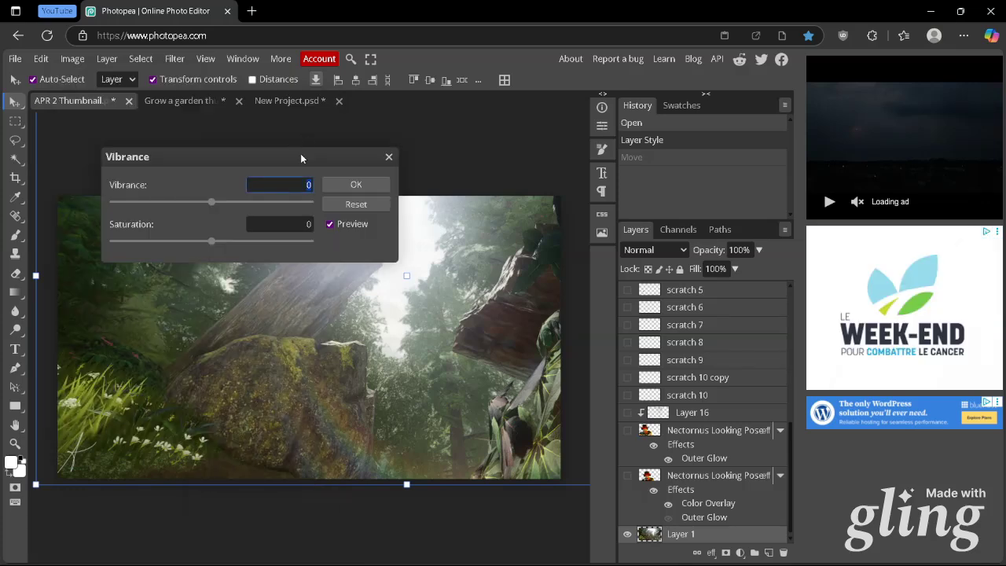
left_click_drag(300, 153, 444, 154)
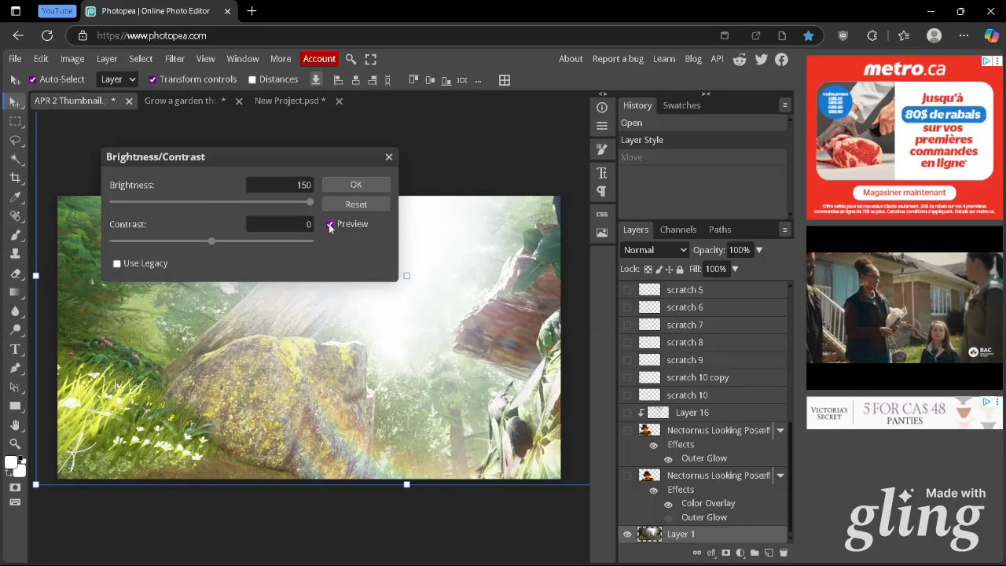
Try a Brightness/Contrast adjustment on the forest background with brightness 75 and contrast 100, comparing it with the preview off and on
left_click(330, 227)
left_click(330, 226)
left_click(261, 202)
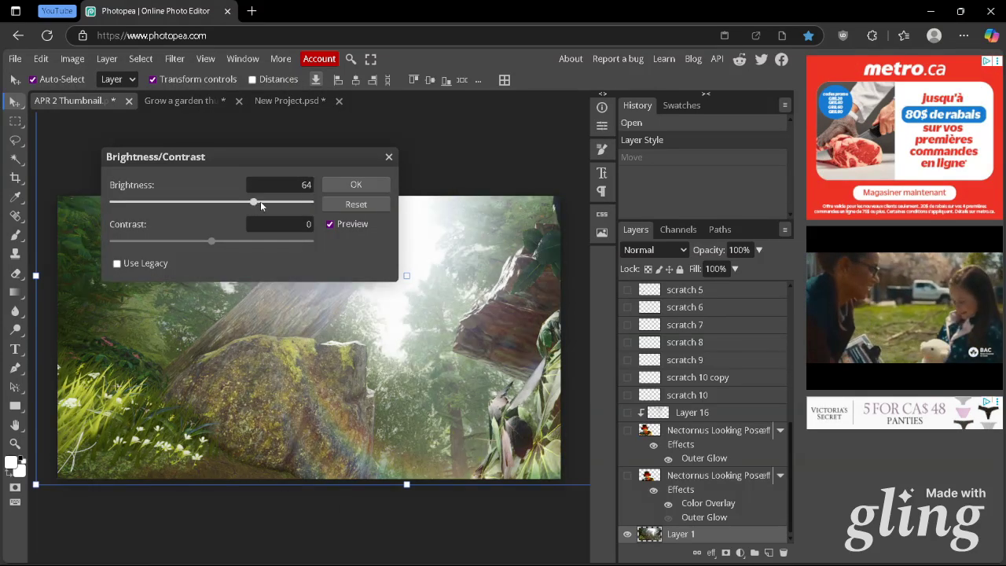
left_click(312, 243)
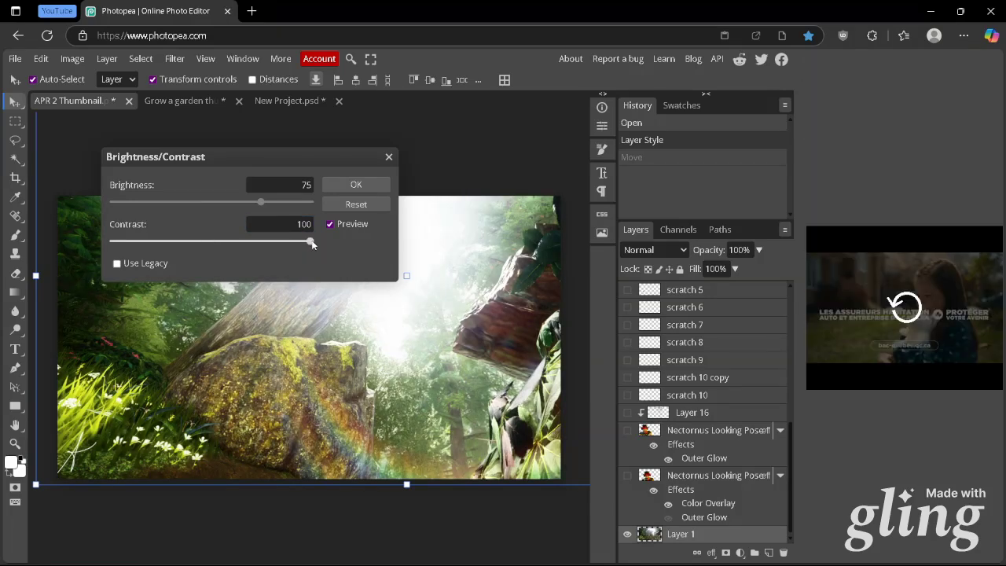
left_click(330, 225)
left_click(330, 225)
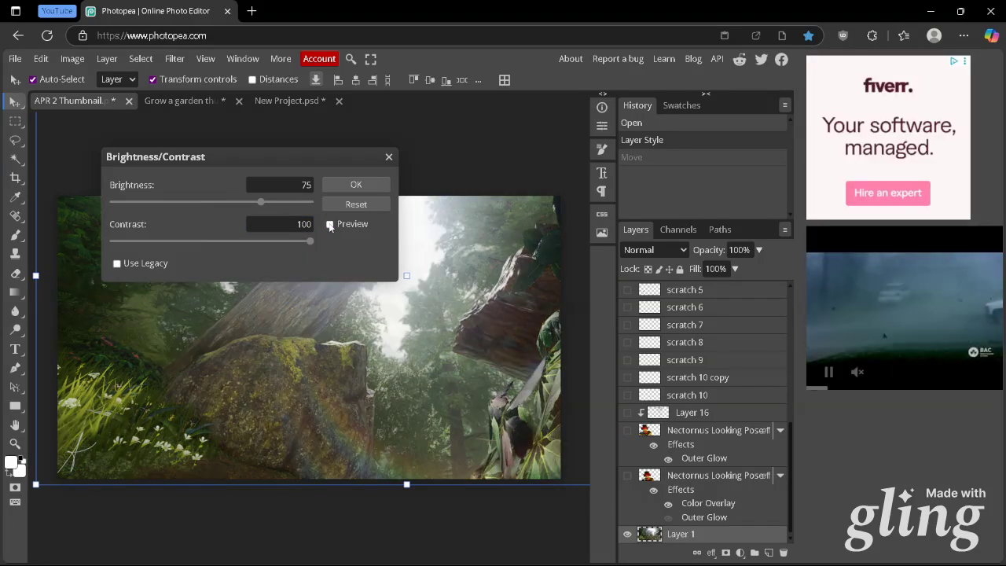
Try contrast values of -100 and 62 on the forest background, and dismiss the Brightness/Contrast adjustment without applying it
left_click_drag(312, 241, 103, 239)
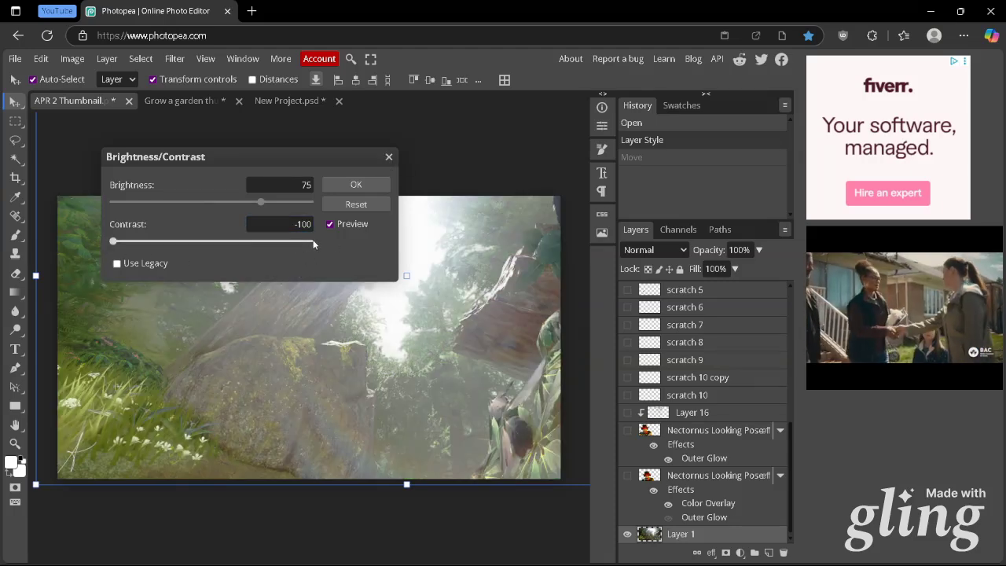
left_click(266, 246)
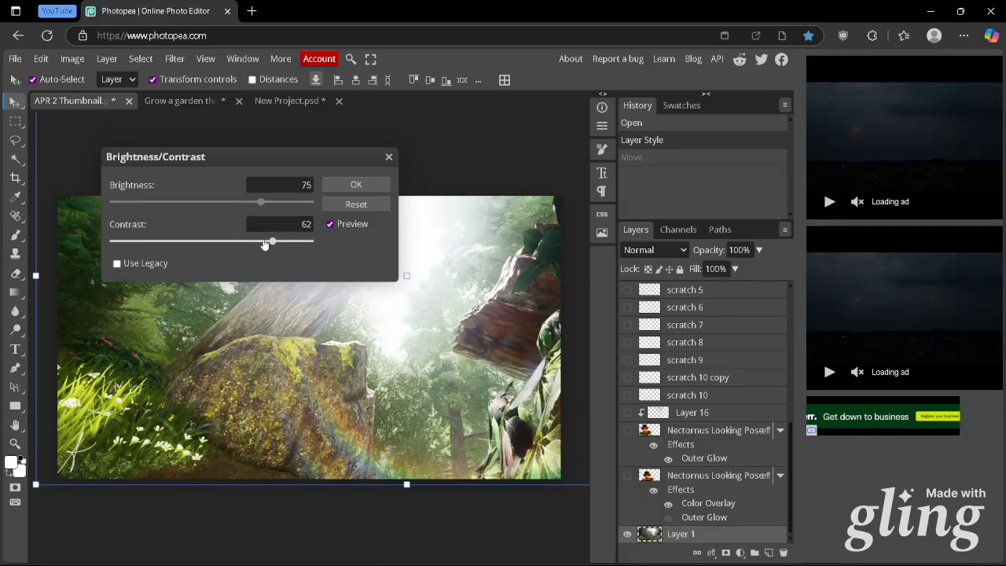
left_click(307, 224)
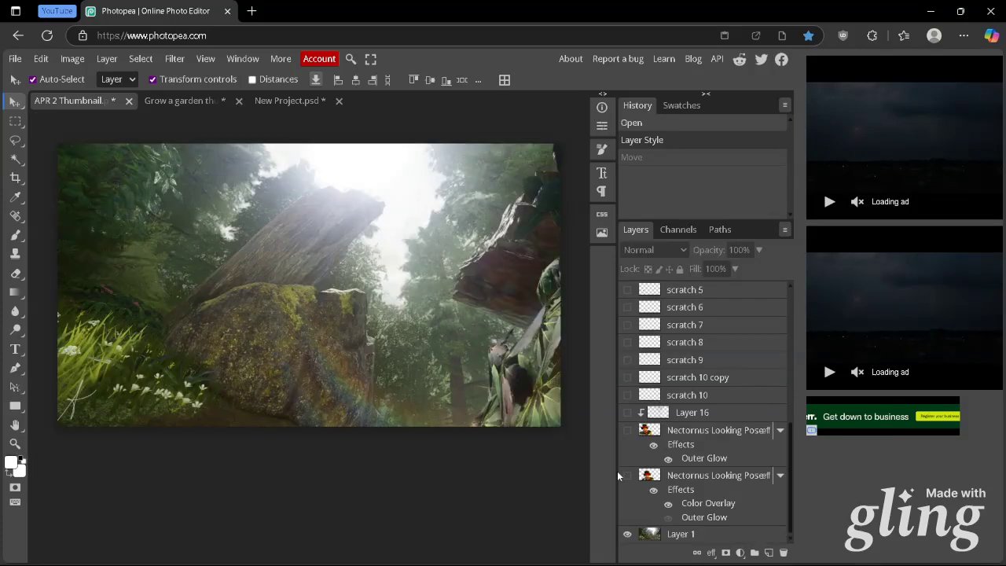
Show the upper character layer with the Outer Glow and compare it with the Color Overlay copy beneath it
left_click(628, 431)
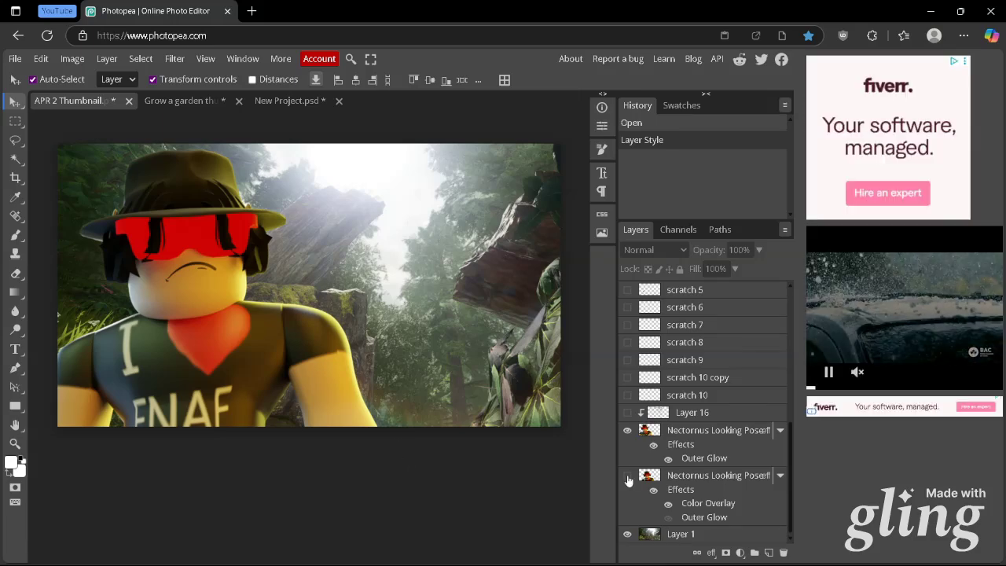
left_click(628, 477)
left_click(628, 430)
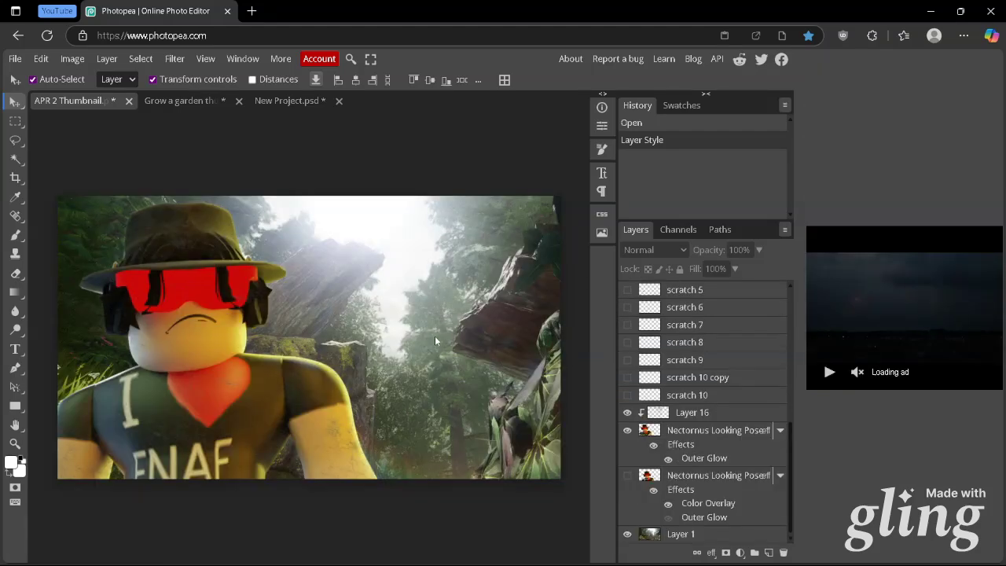
Compare the character with and without the clipped Layer 16, and inspect that layer's opacity setting
left_click(628, 420)
left_click(629, 419)
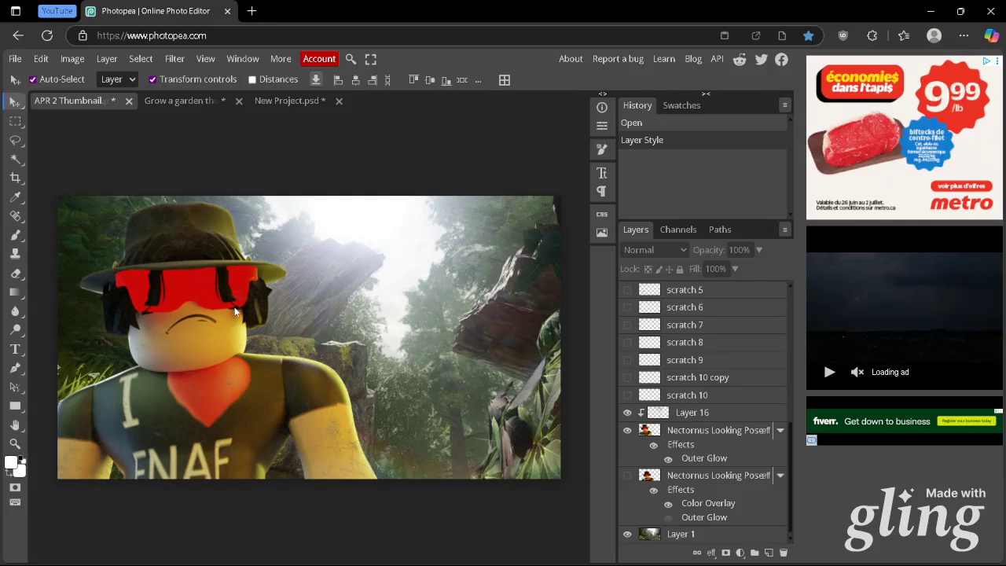
left_click(700, 412)
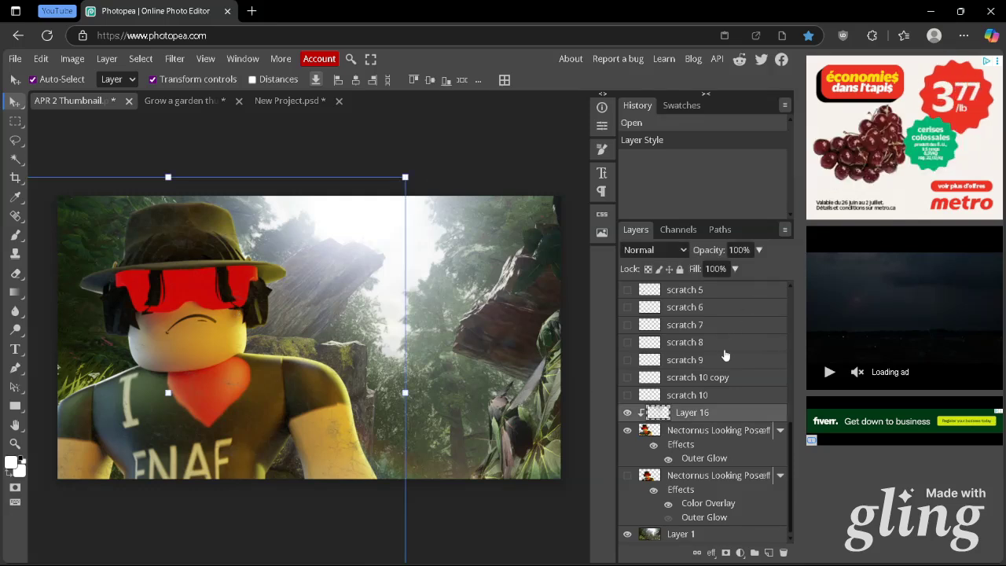
left_click(757, 249)
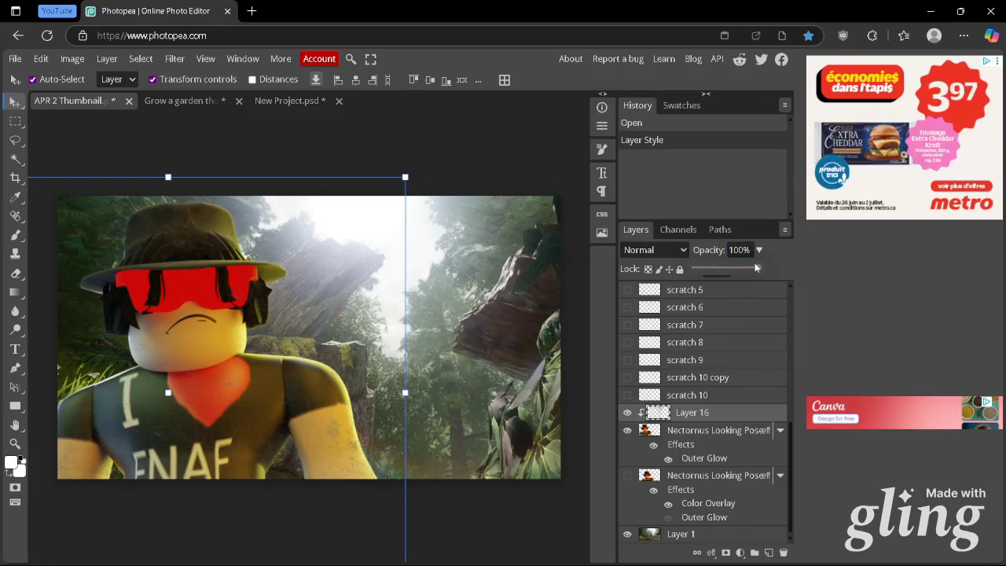
left_click(708, 419)
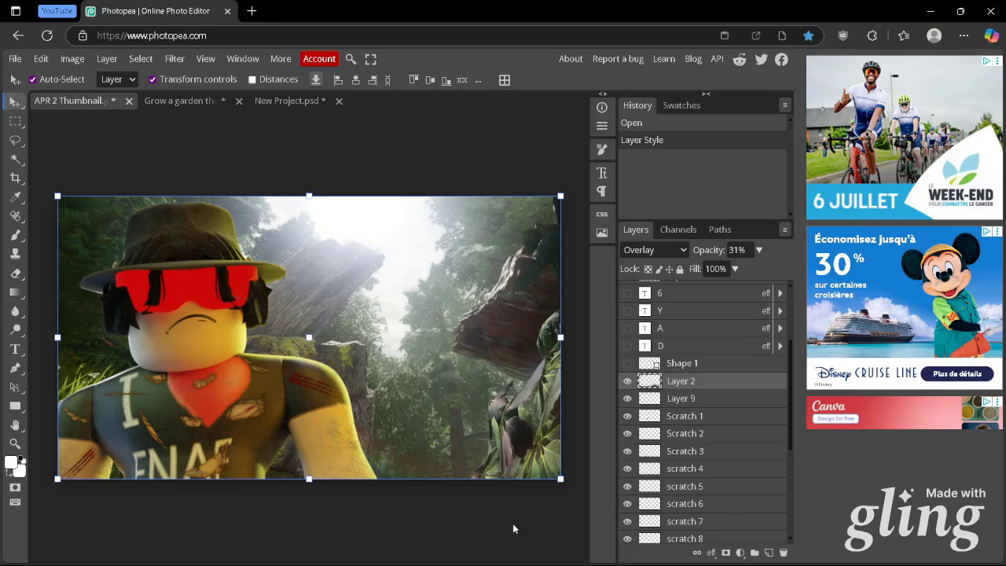
left_click(511, 525)
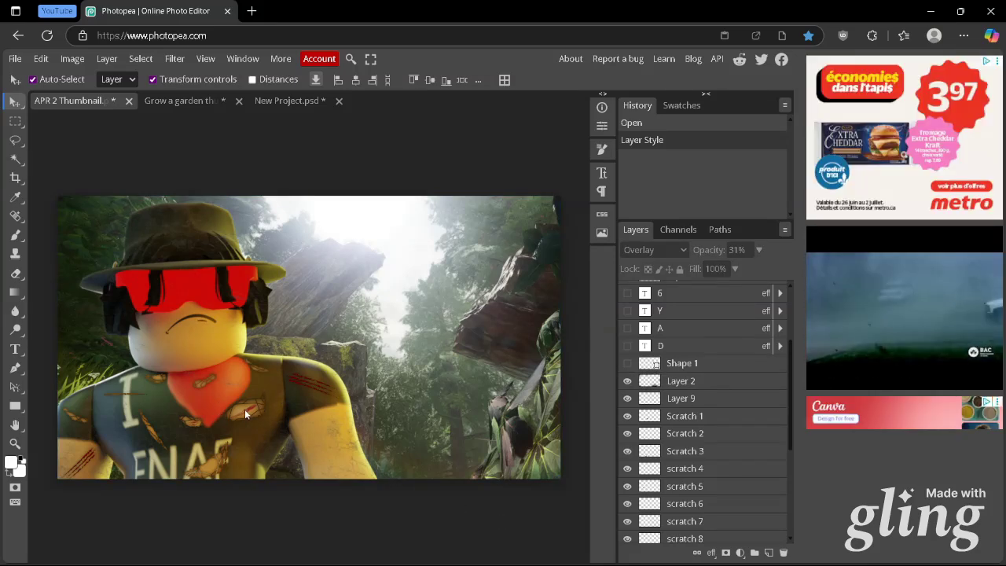
Examine the scratch layers on the character's shirt, selecting Scratch 1 and Layer 9 to locate their marks
scroll(658, 388, "down", 2)
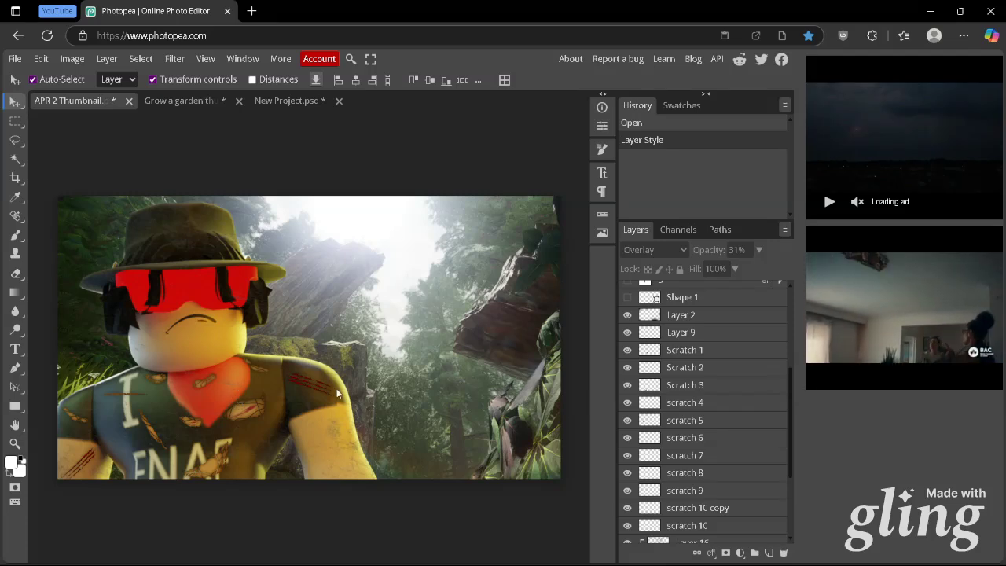
scroll(692, 354, "down", 2)
scroll(696, 370, "up", 2)
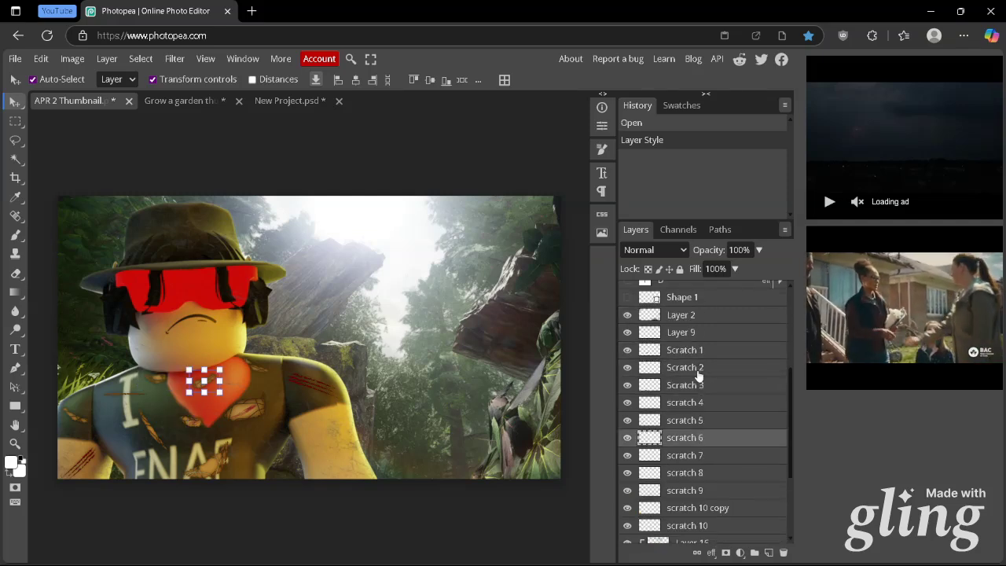
left_click(698, 352)
left_click(693, 334)
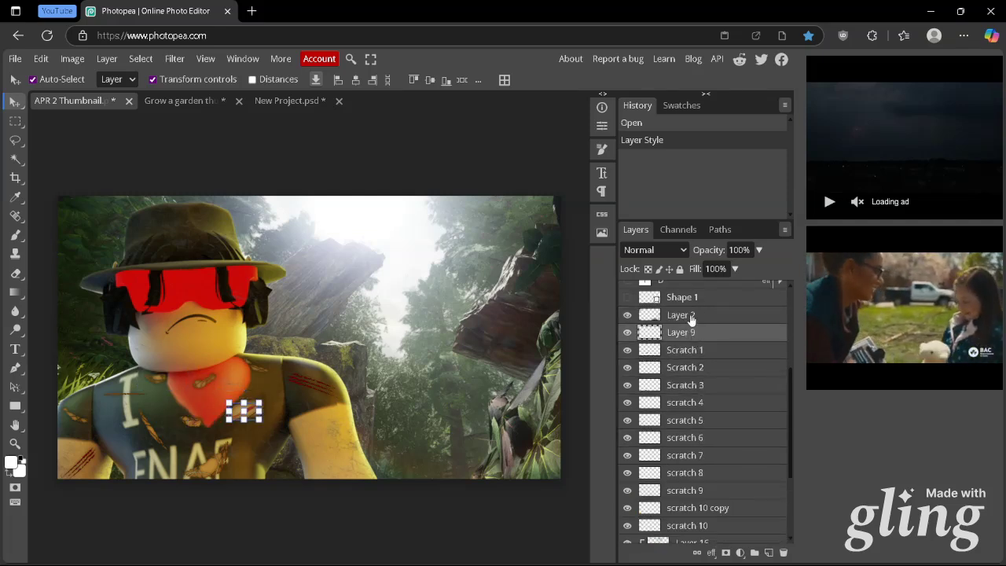
Select Layer 2 and set up the Brush with a size of 1000 px and 0% hardness
left_click(690, 317)
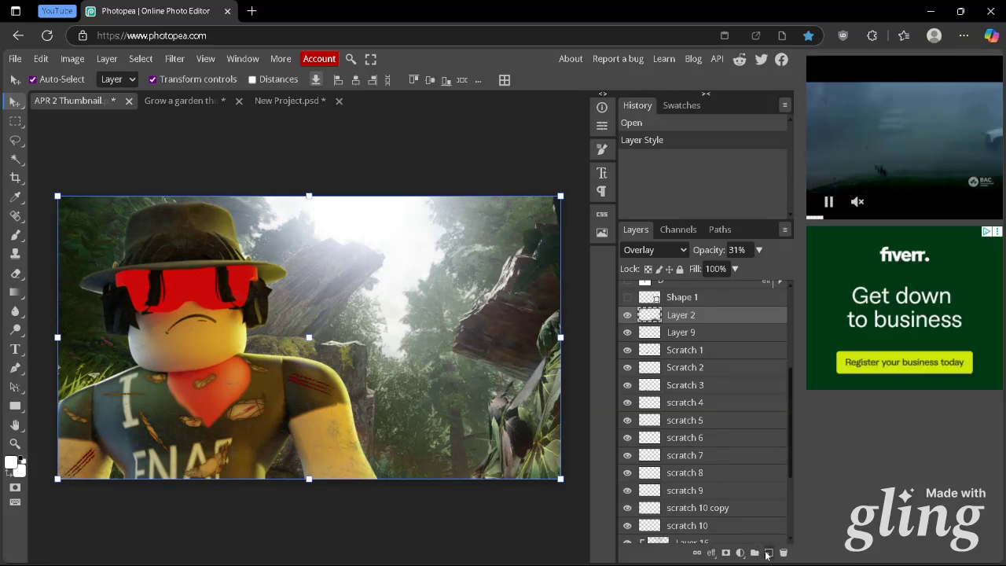
left_click(16, 236)
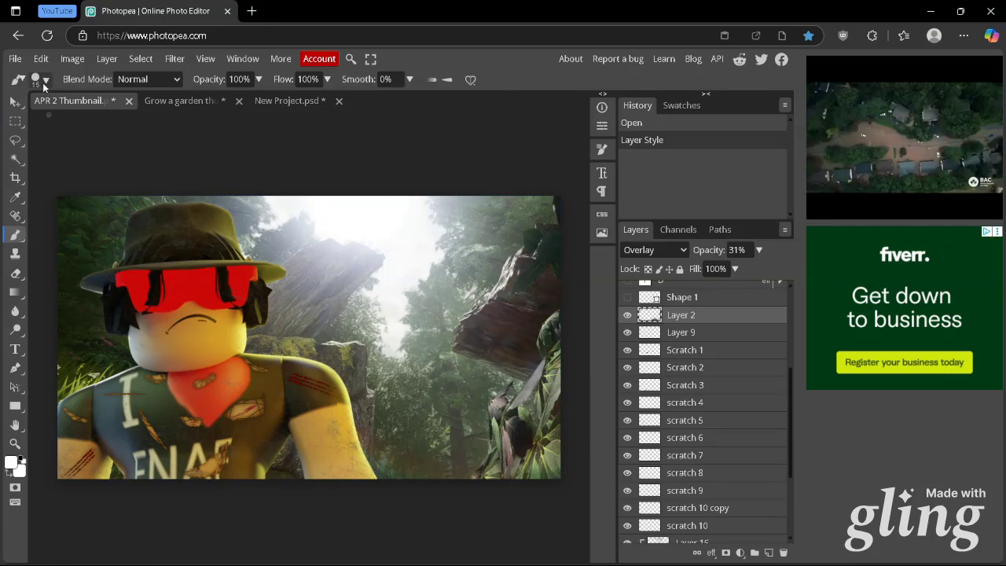
left_click(45, 79)
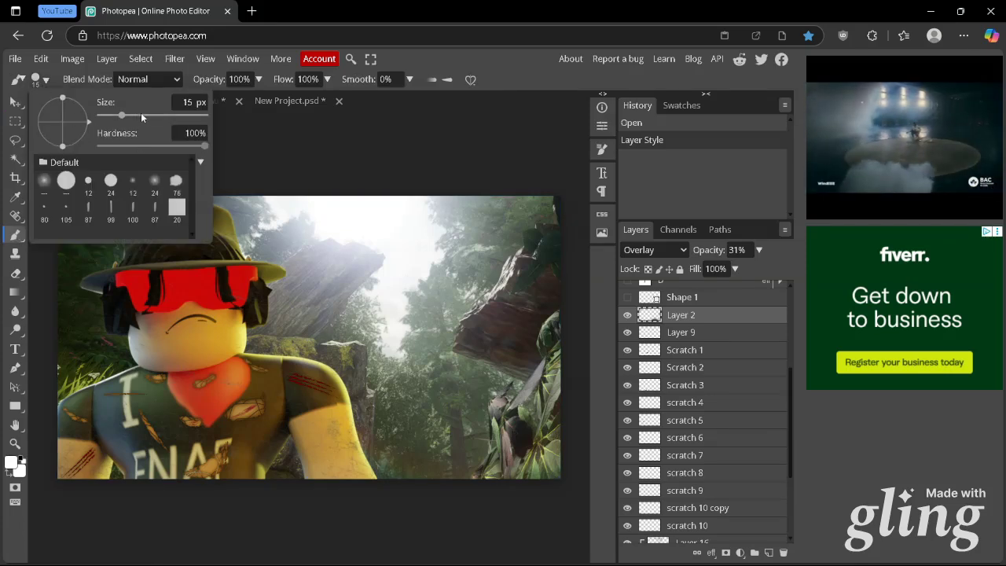
left_click_drag(141, 112, 156, 115)
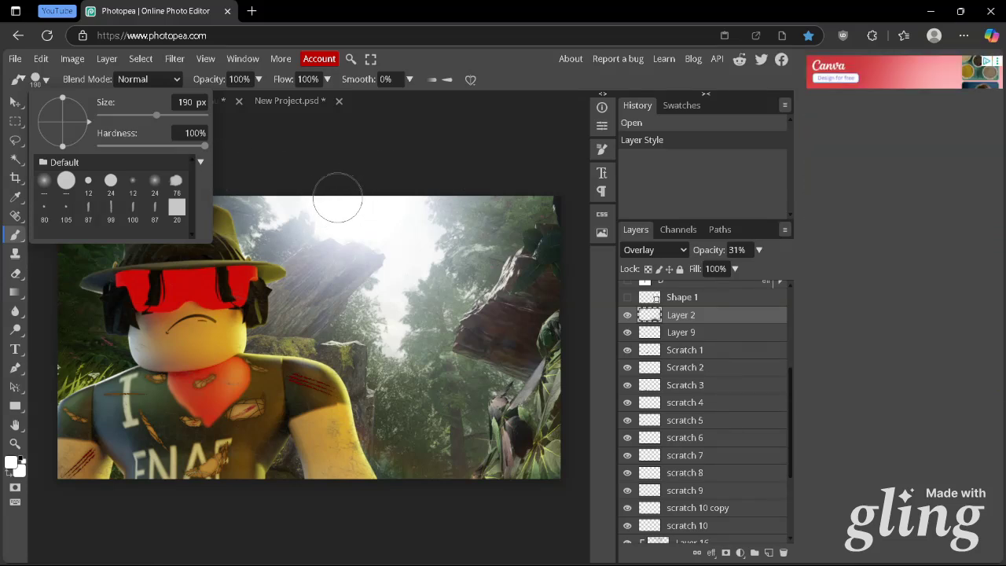
left_click_drag(165, 143, 90, 140)
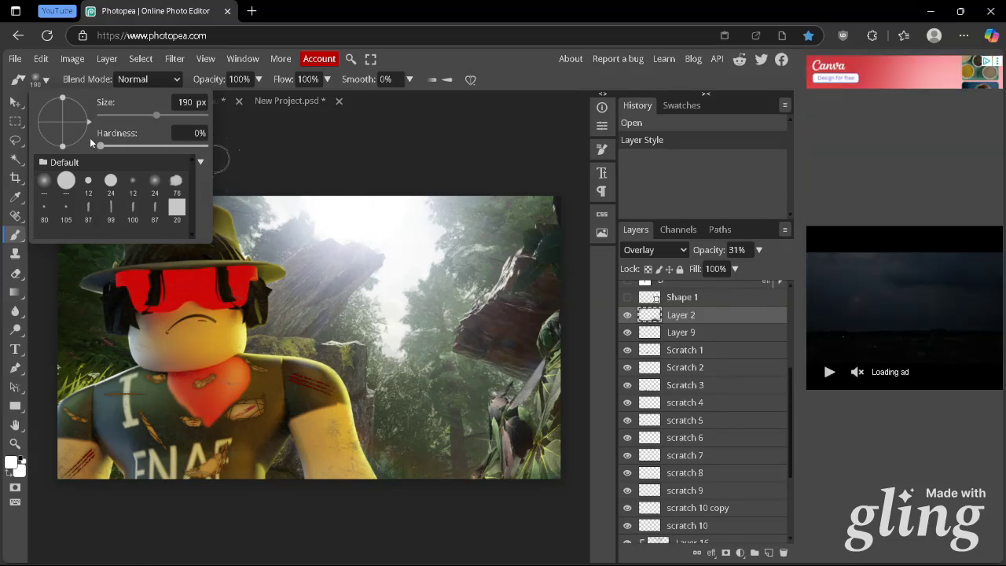
left_click_drag(158, 111, 206, 115)
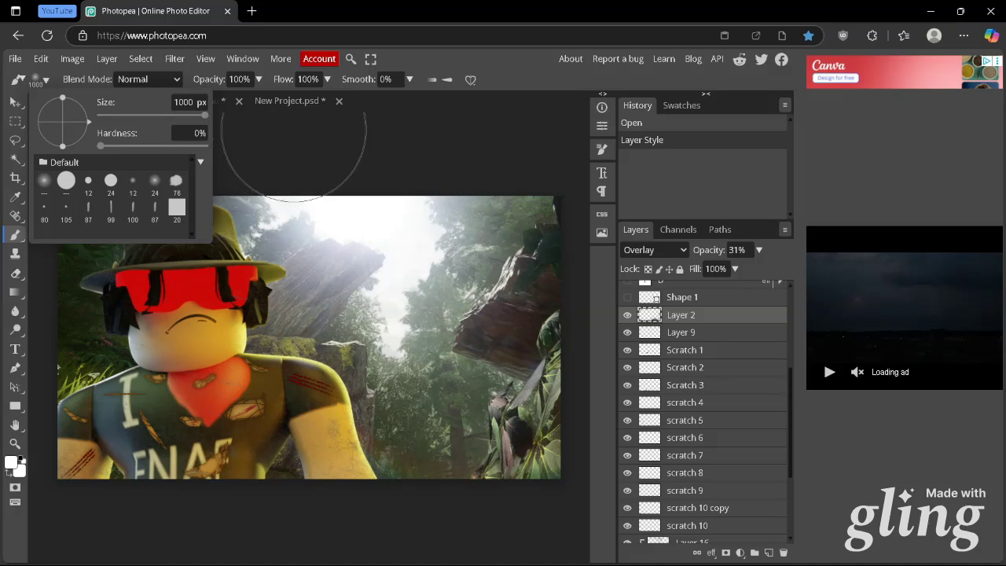
left_click(15, 236)
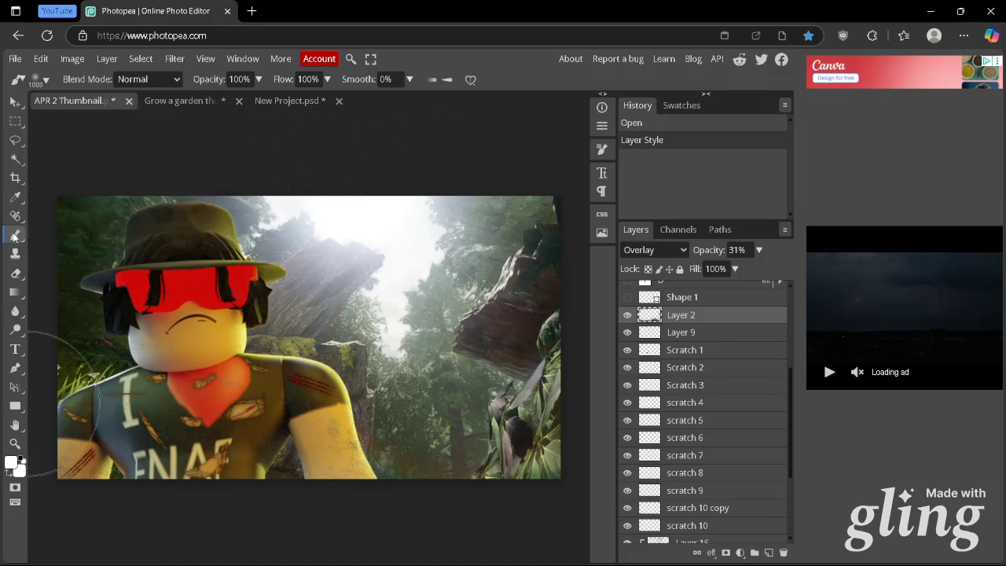
Set the foreground color to black and paint soft shading strokes around the edges of the scene on Layer 2
left_click(11, 464)
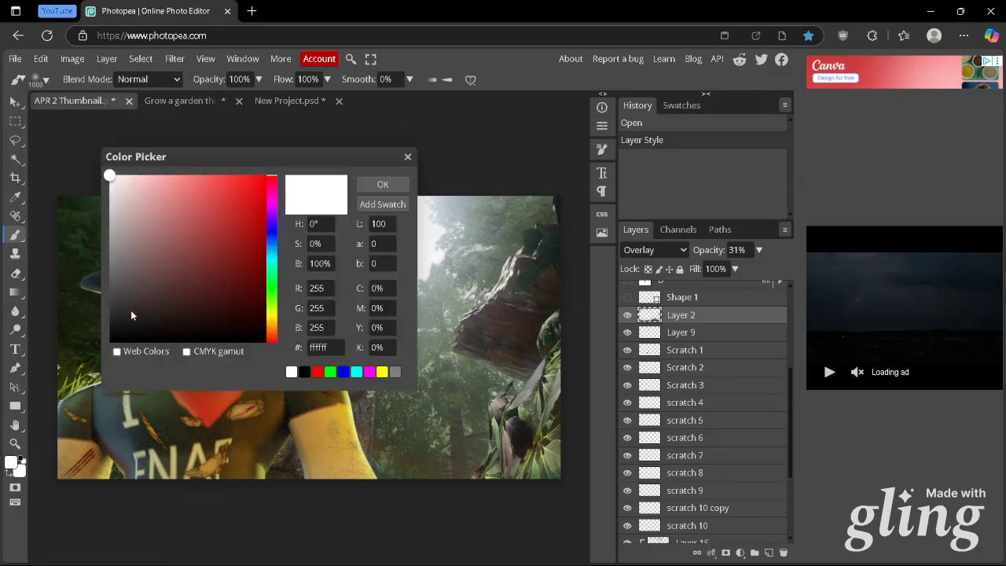
left_click_drag(118, 330, 103, 348)
key("Return")
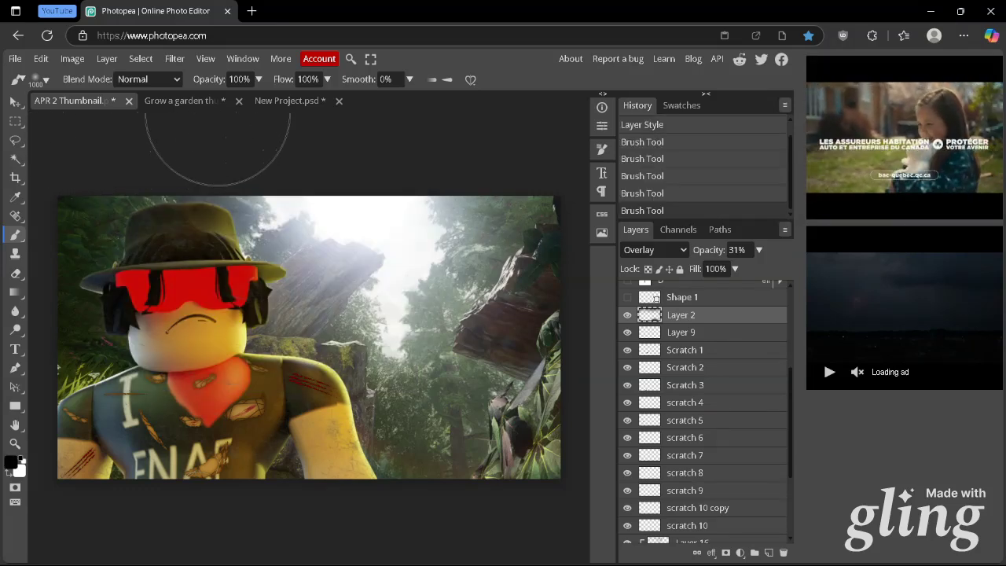
mouse_move(453, 229)
left_mouse_down()
mouse_move(425, 216)
mouse_move(410, 150)
left_mouse_up()
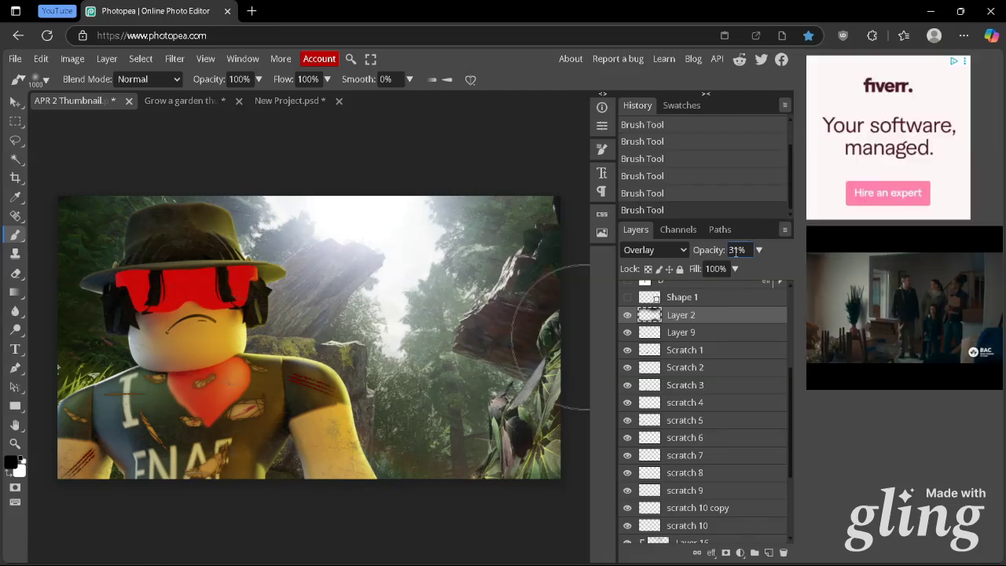
Try an opacity of 100% on Layer 2 to exaggerate the shading, and undo the opacity change
left_click(760, 250)
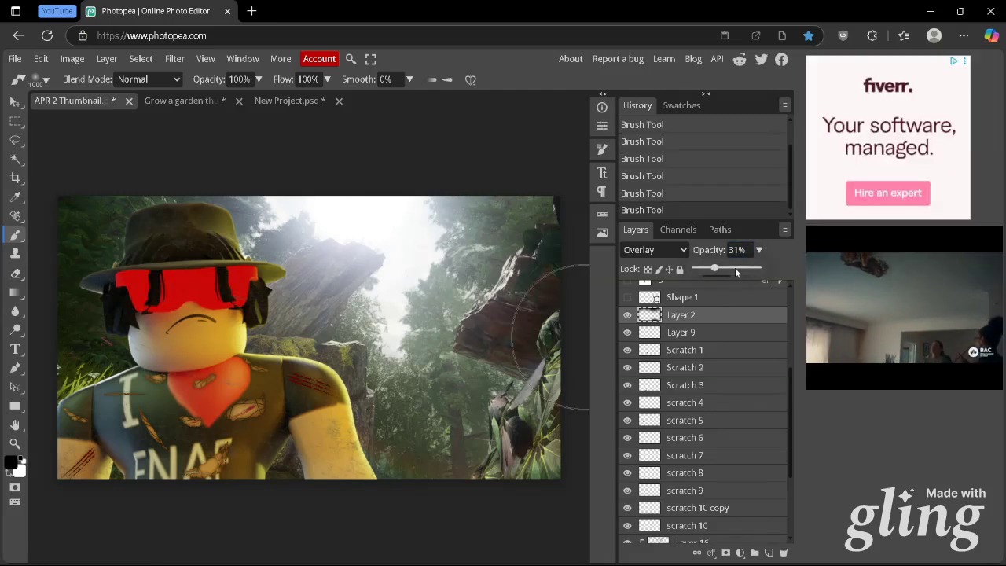
left_click_drag(747, 271, 769, 271)
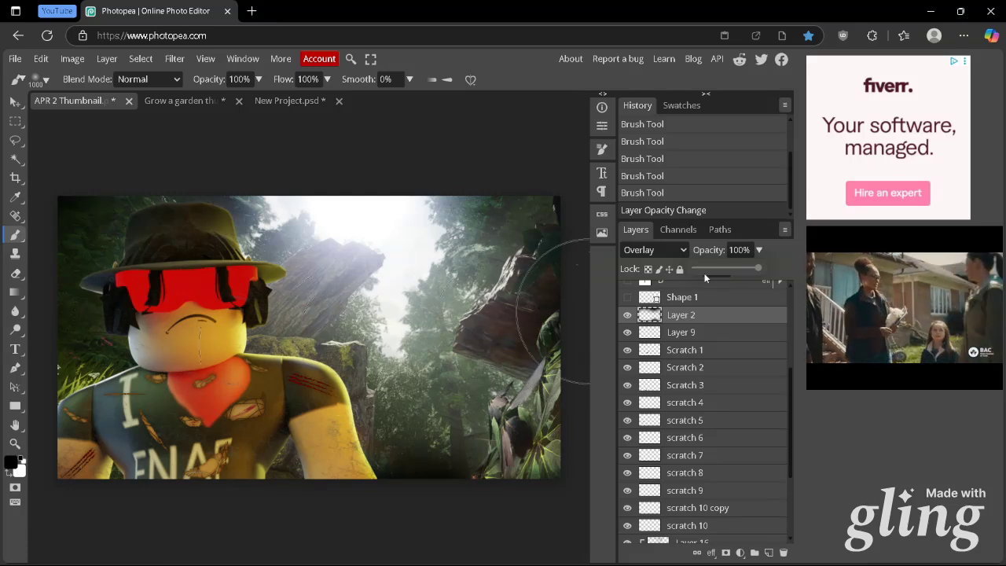
left_click_drag(741, 267, 723, 270)
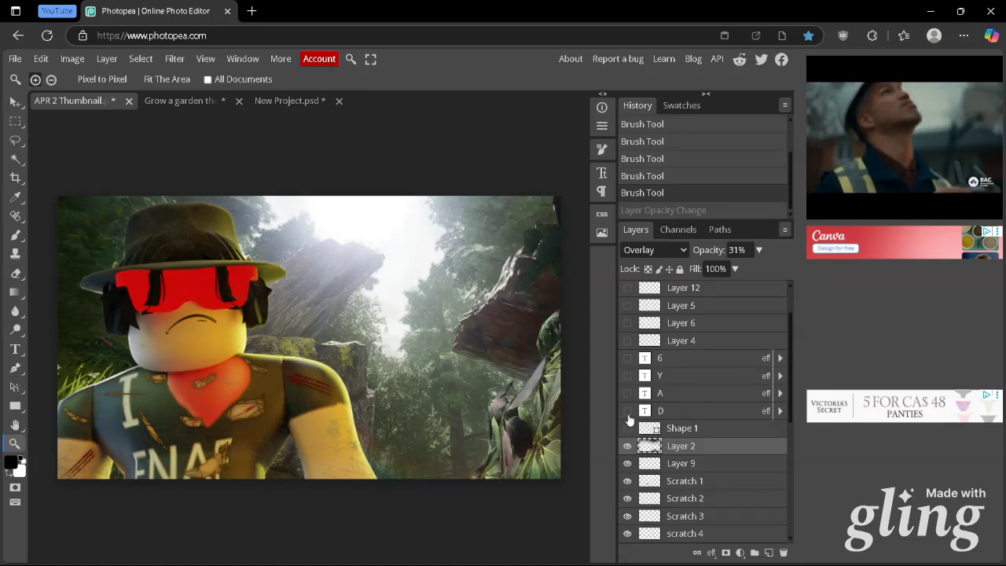
Show the Shape 1 border layer and set the Rectangle tool to no fill with a solid white stroke
left_click(627, 428)
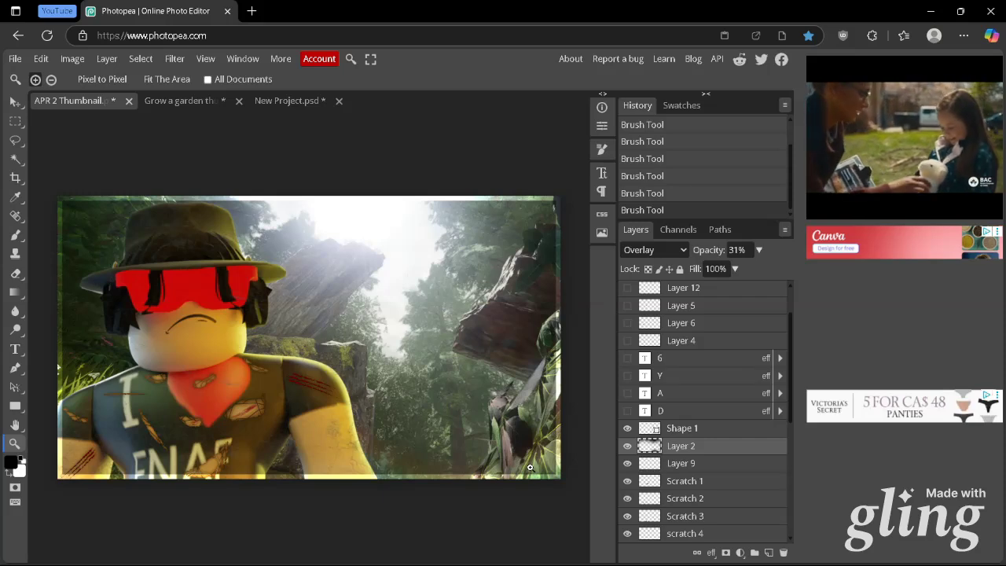
left_click(17, 408)
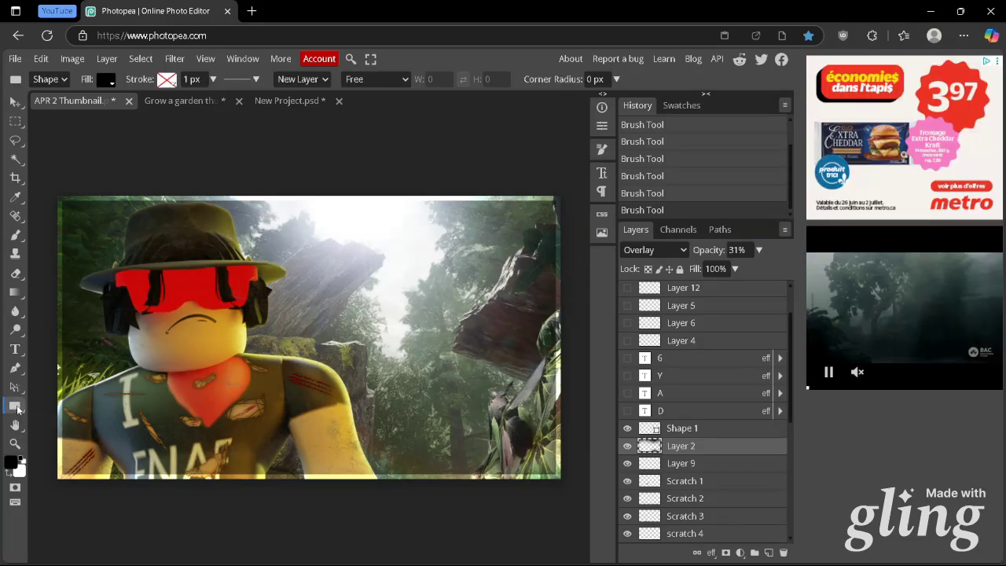
left_click(106, 79)
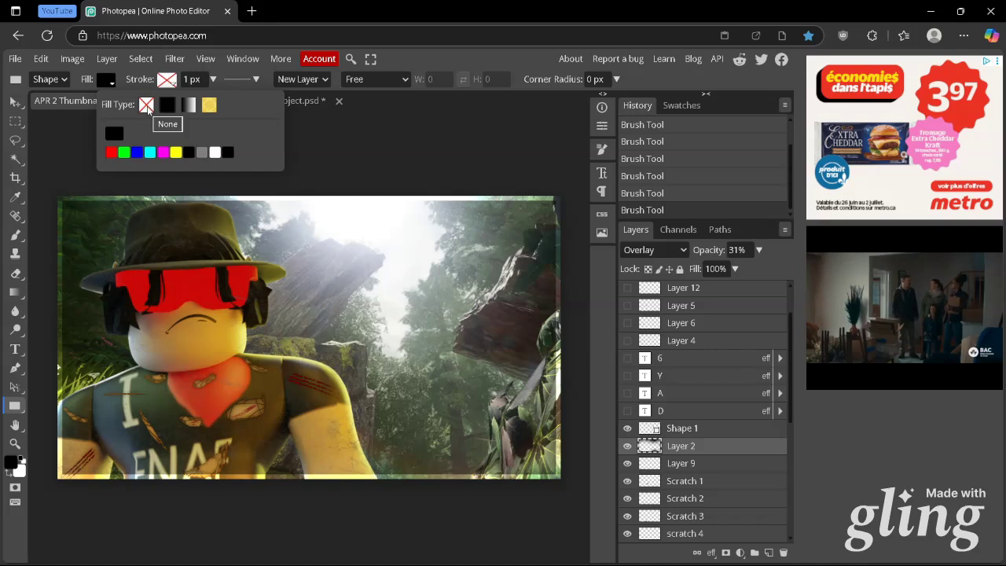
left_click(148, 108)
left_click(166, 79)
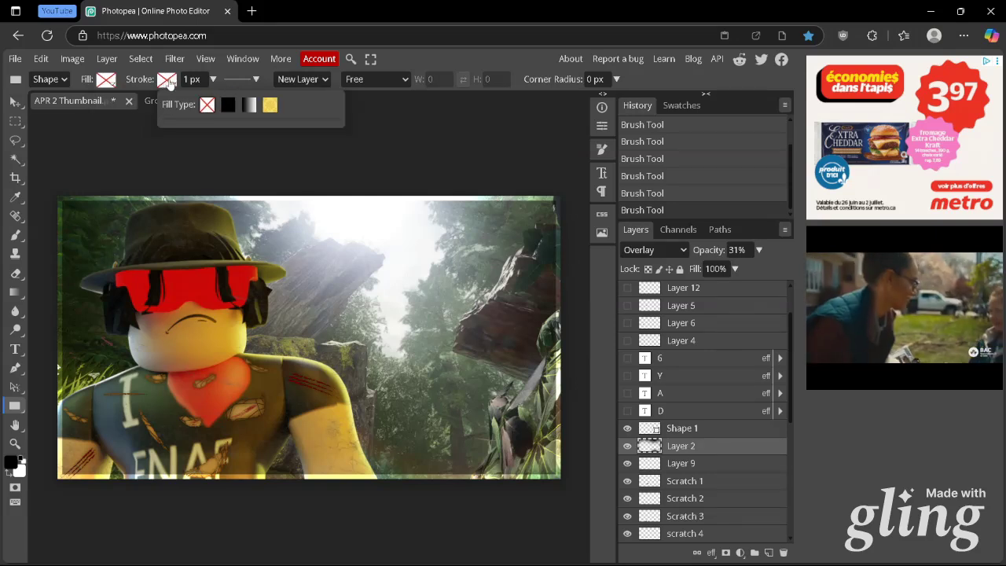
left_click(228, 107)
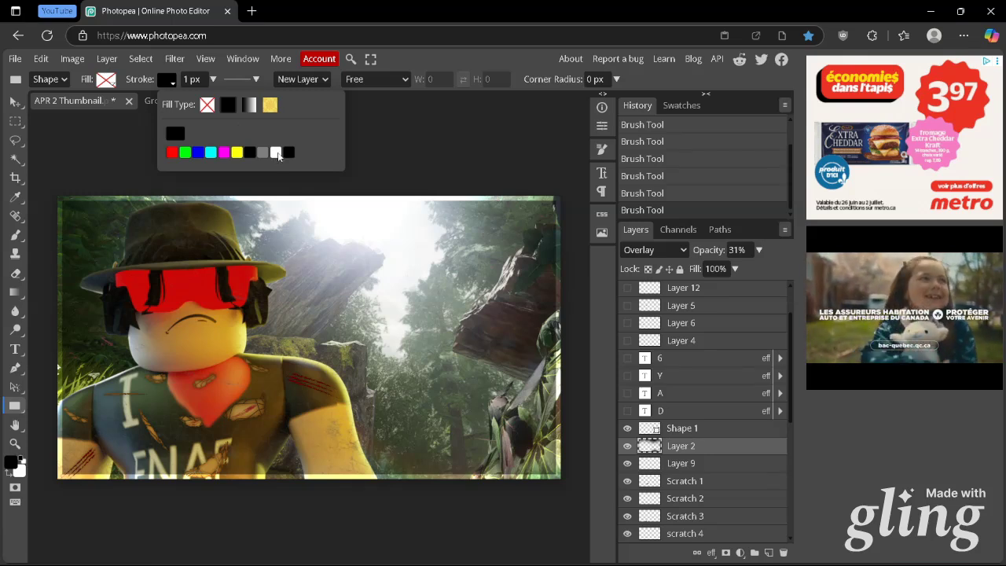
left_click(276, 152)
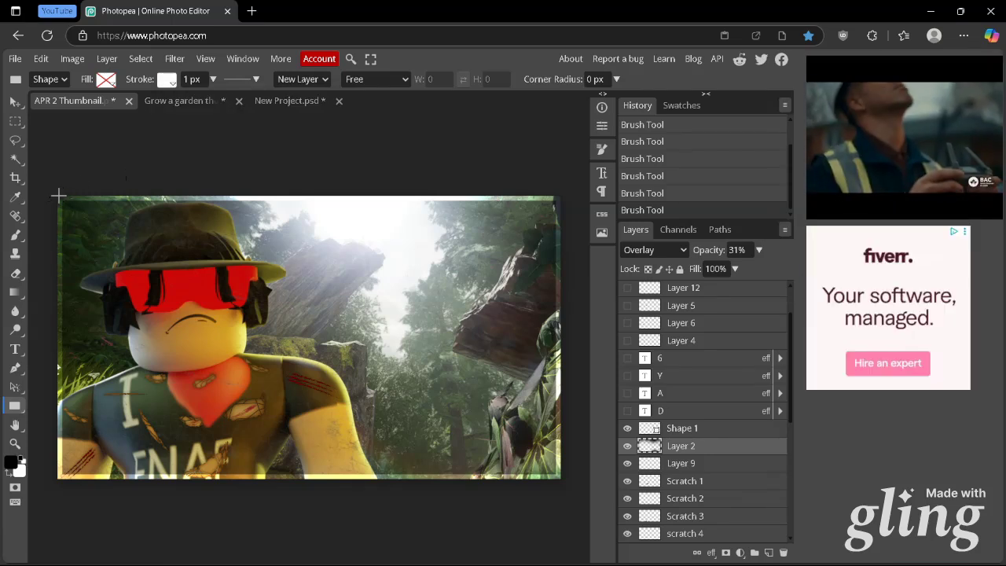
Draw a rectangle around the entire canvas and set its stroke width to 51 px
left_click_drag(59, 195, 560, 479)
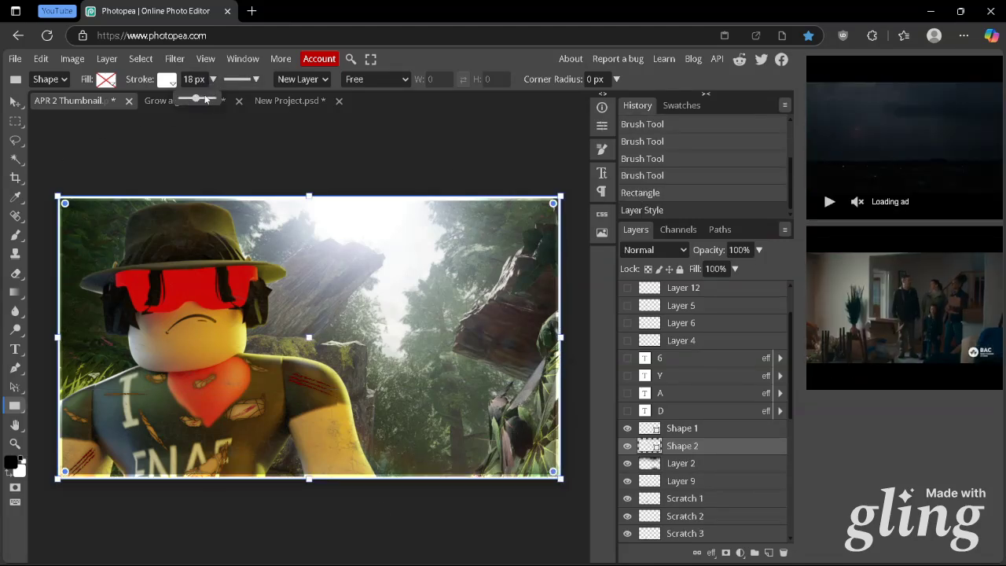
left_click_drag(204, 100, 205, 100)
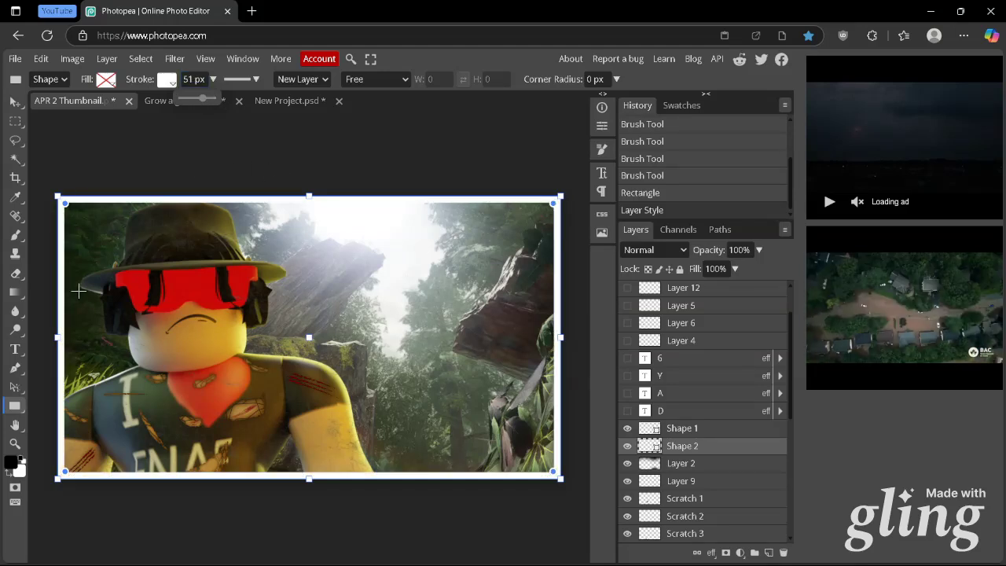
key("v")
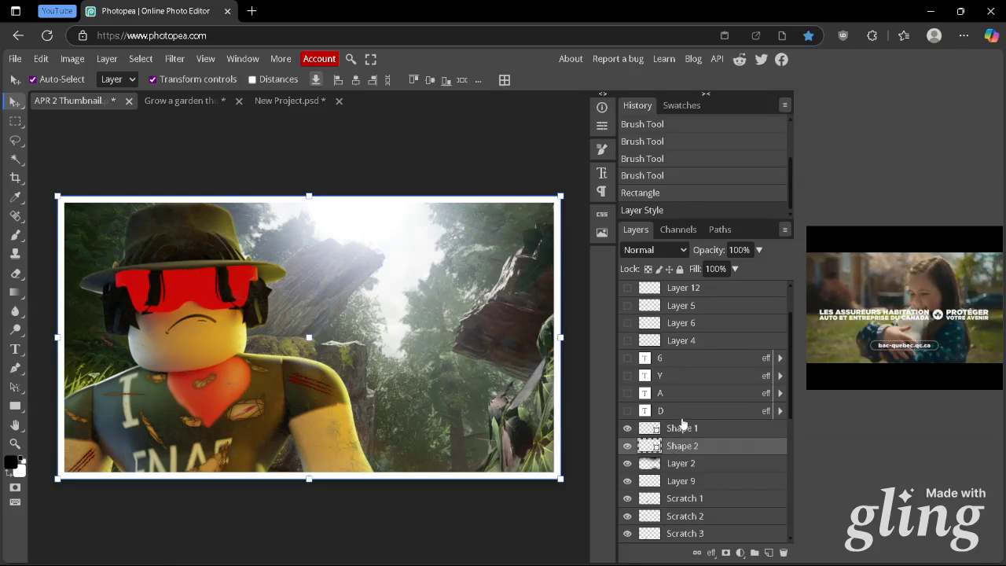
Try the Overlay blend mode on the new rectangle border, and delete that demonstration layer
left_click(672, 250)
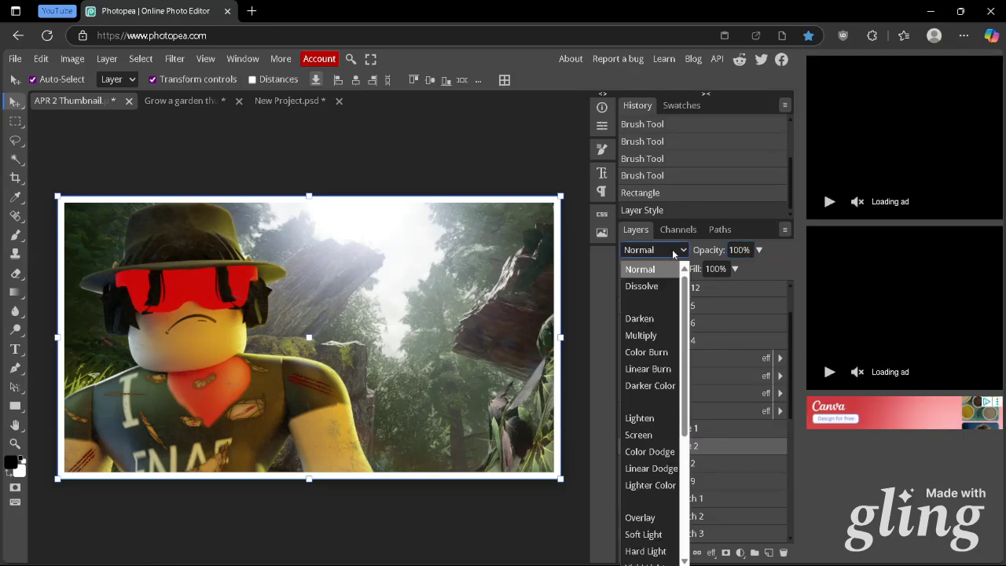
scroll(649, 401, "down", 1)
left_click(641, 448)
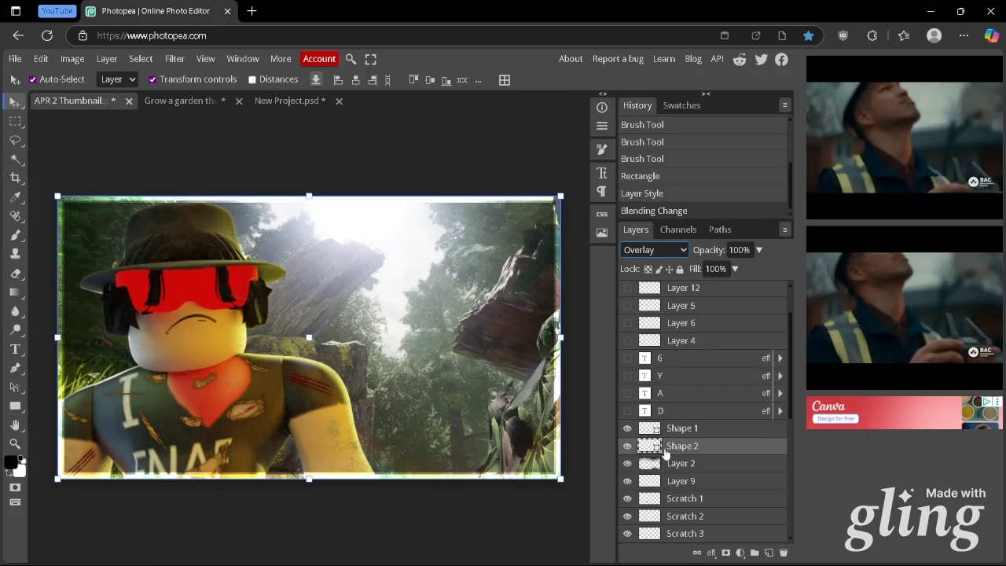
key("Delete")
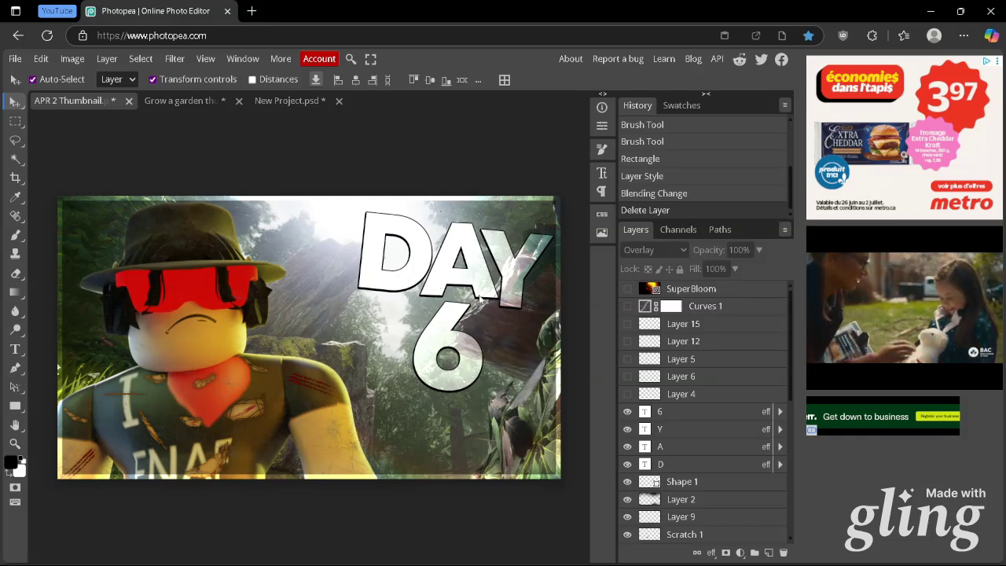
Look through the font list and try adding the letters D and A as separate text layers over the forest
left_click(15, 349)
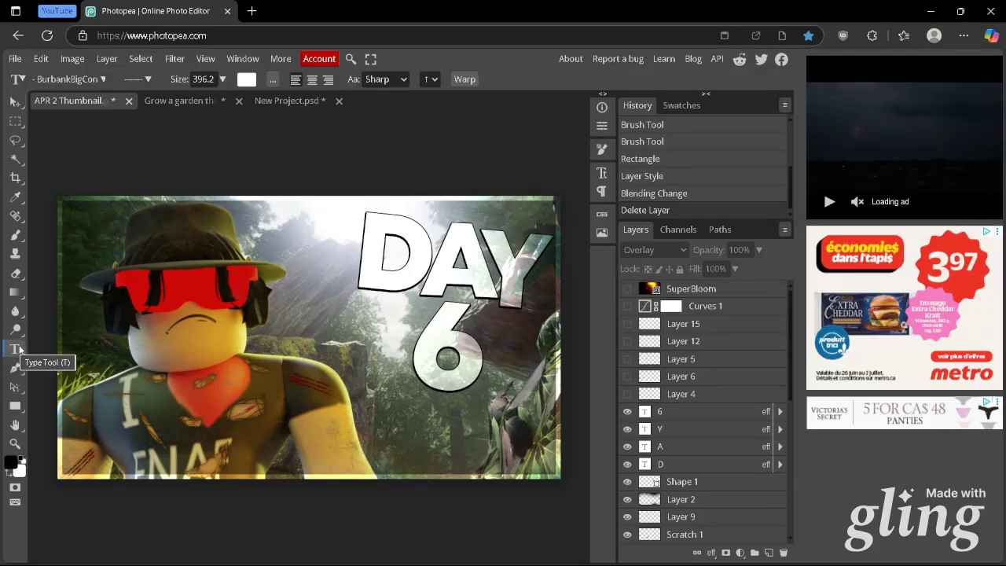
left_click(70, 80)
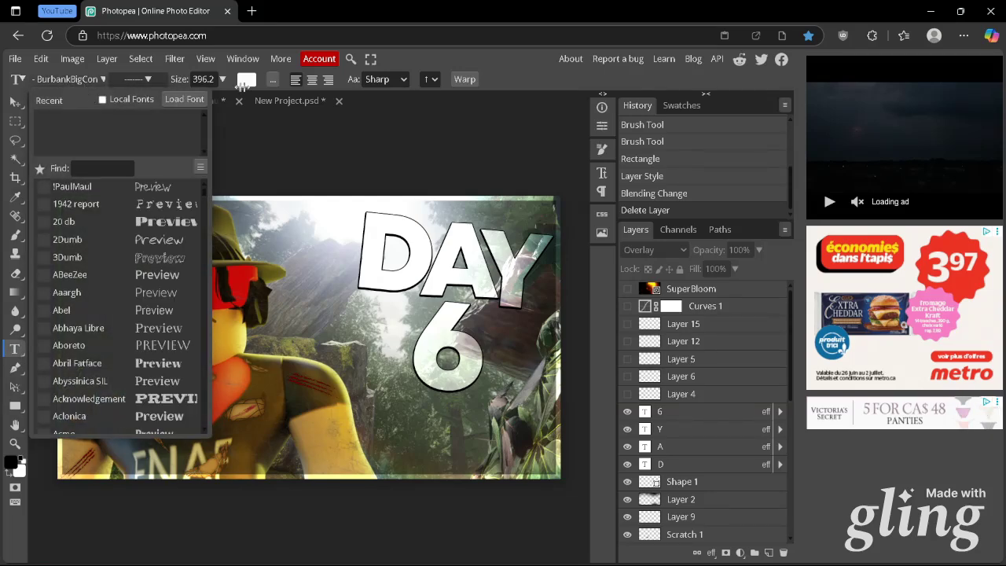
left_click(330, 343)
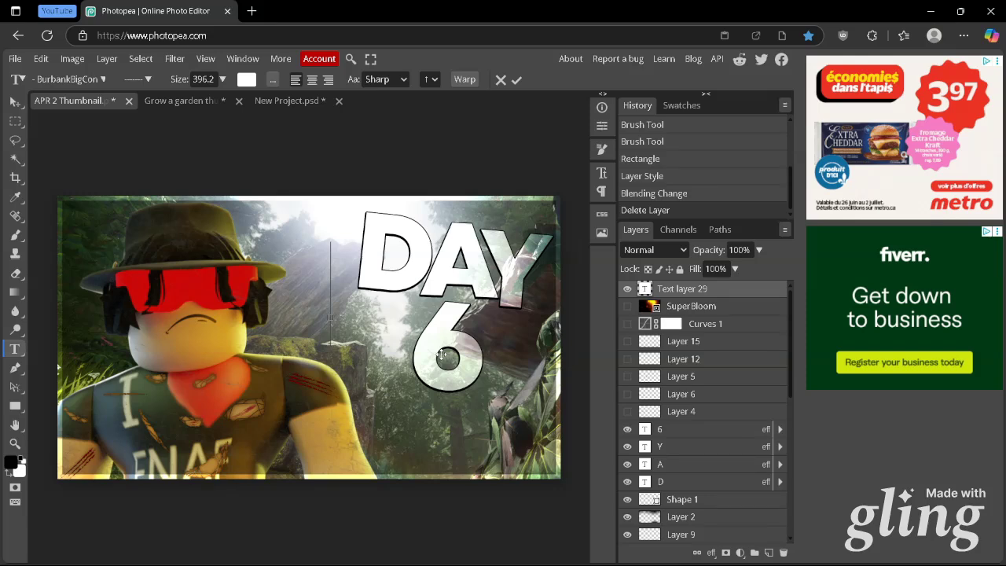
type("D")
left_click(517, 80)
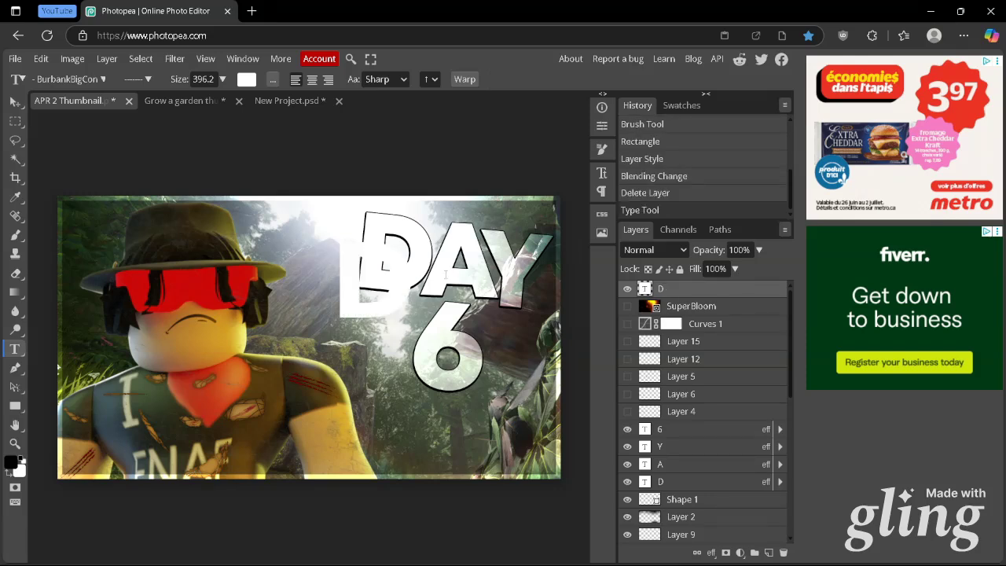
left_click(386, 399)
type("A")
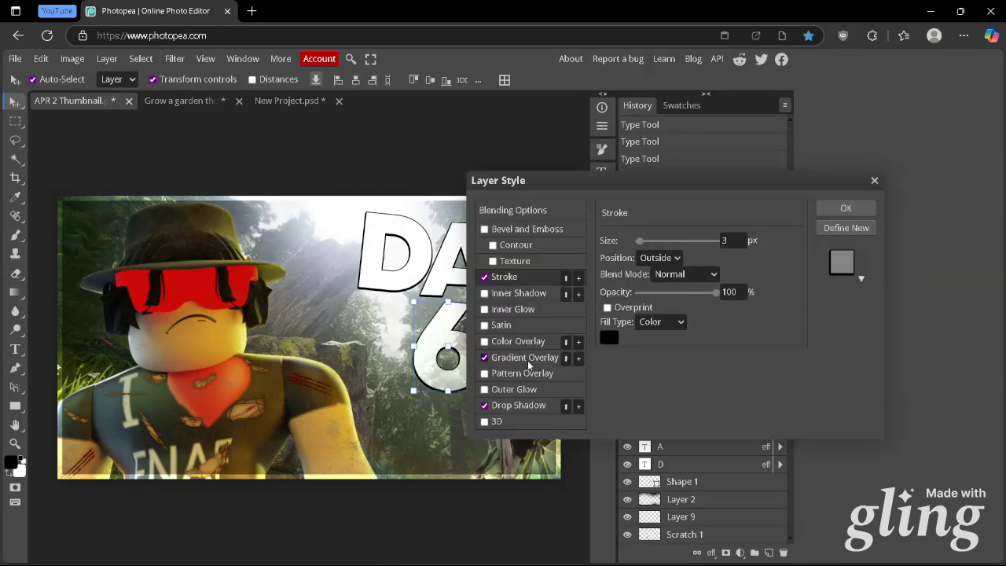
Review the Gradient Overlay's colour stops, angle and blend mode and the Drop Shadow settings in the 6 text layer's style
left_click(542, 358)
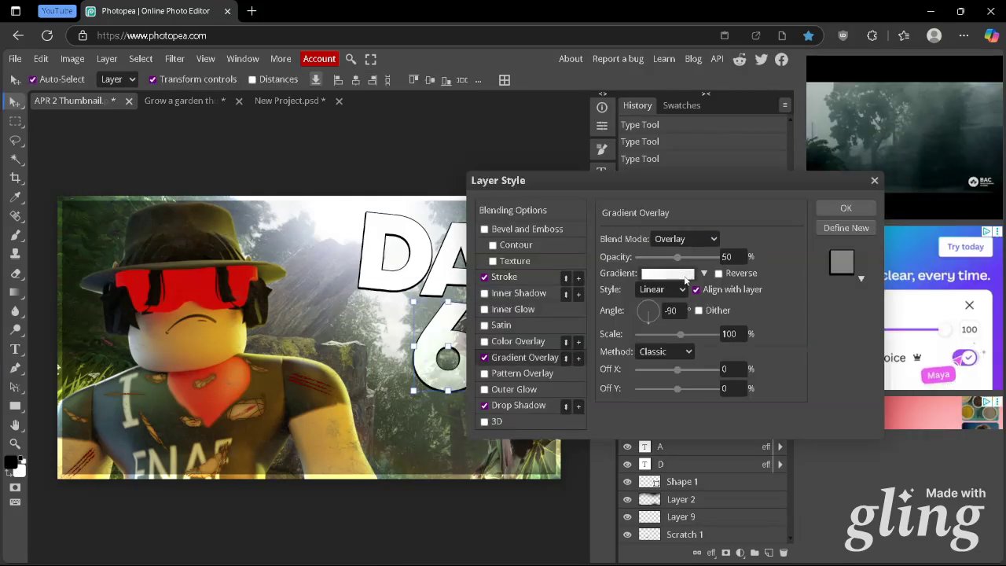
left_click(686, 273)
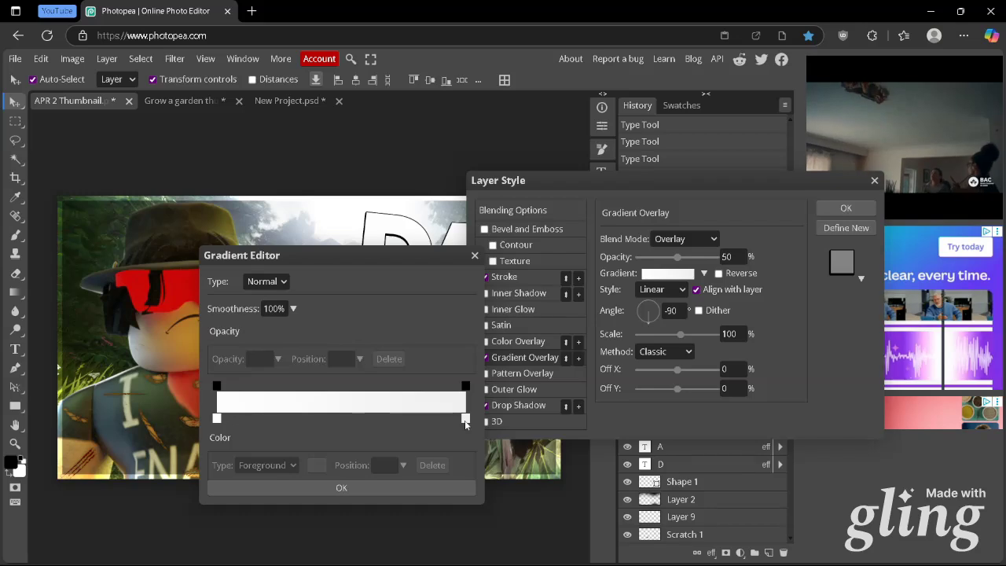
left_click(465, 420)
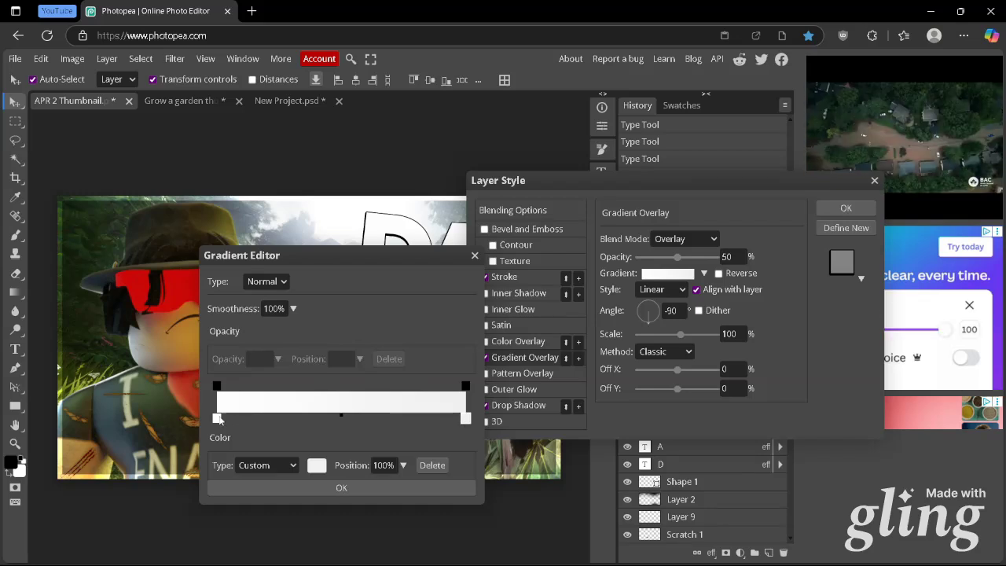
left_click(338, 487)
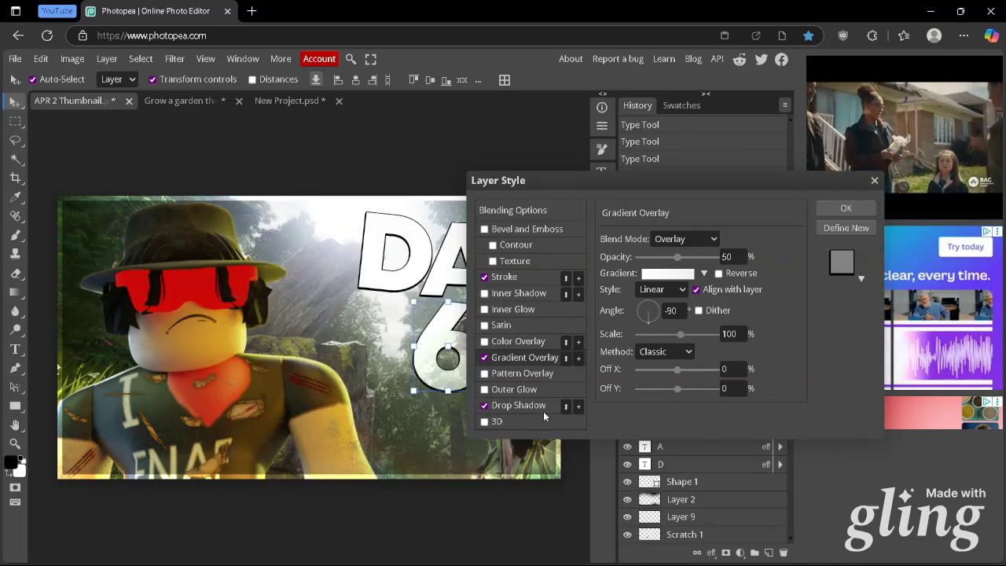
left_click(673, 311)
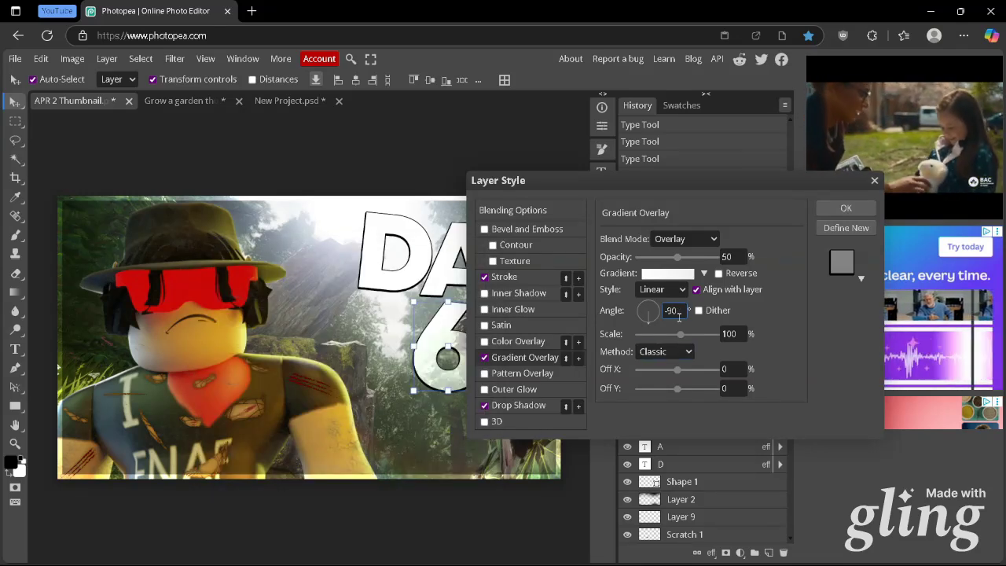
left_click(682, 239)
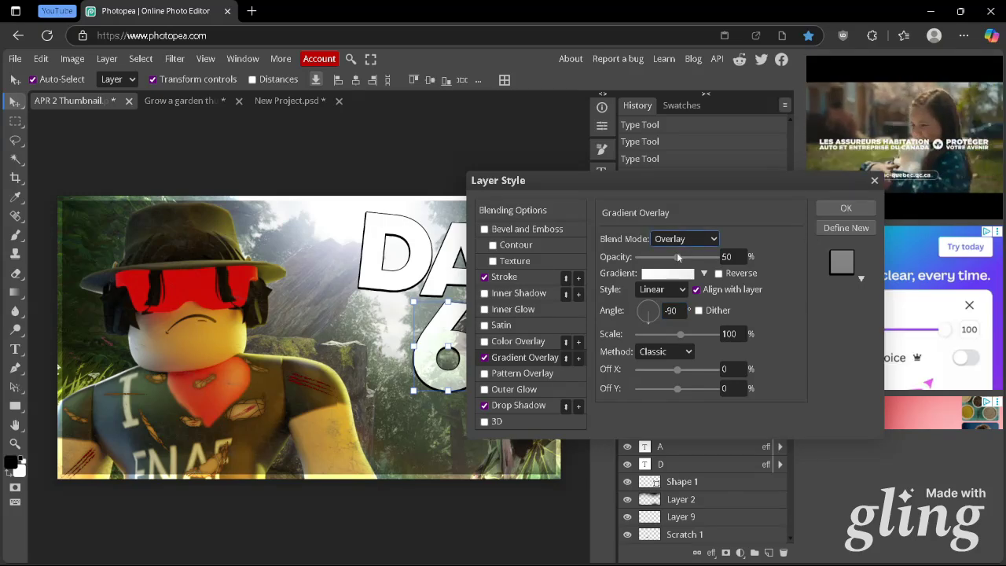
left_click(534, 406)
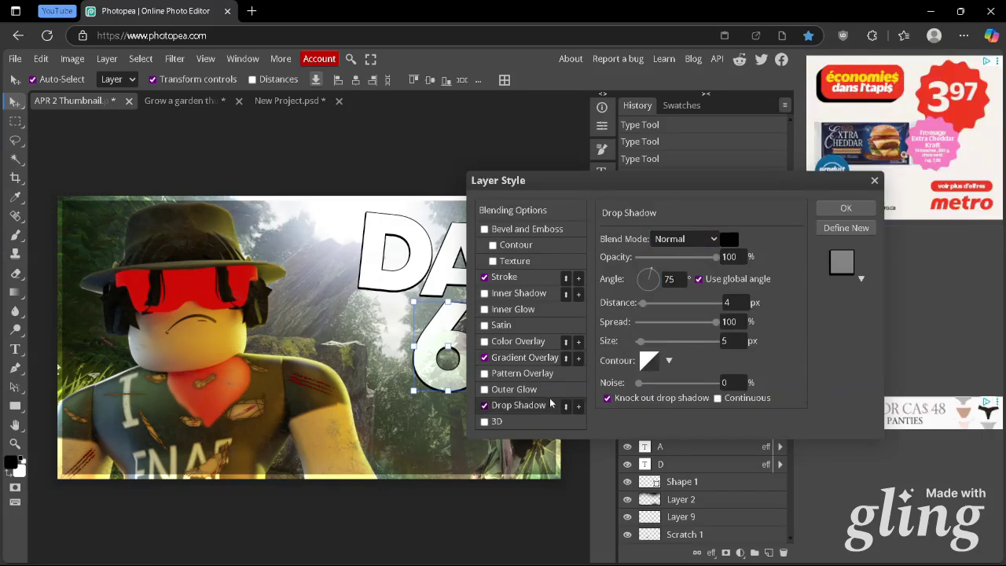
left_click(846, 208)
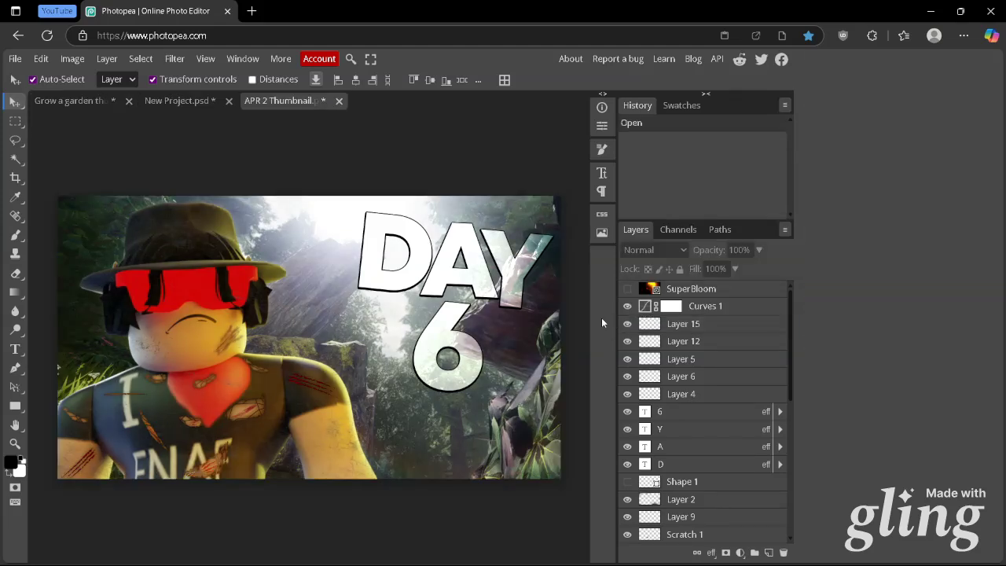
Add a Curves adjustment layer above Curves 1 and bend its red channel through points 192/214 and 56/54
left_click(696, 308)
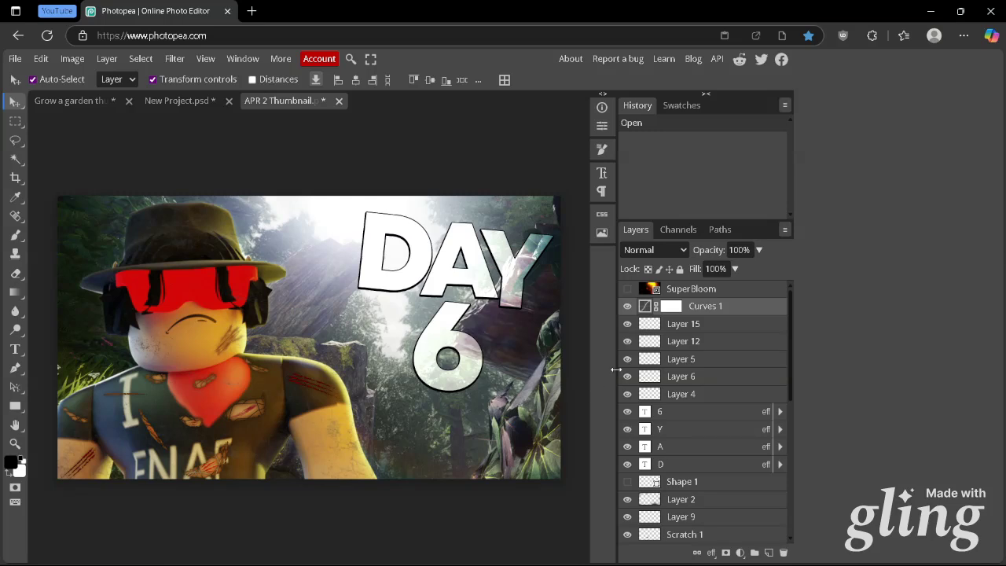
left_click(739, 553)
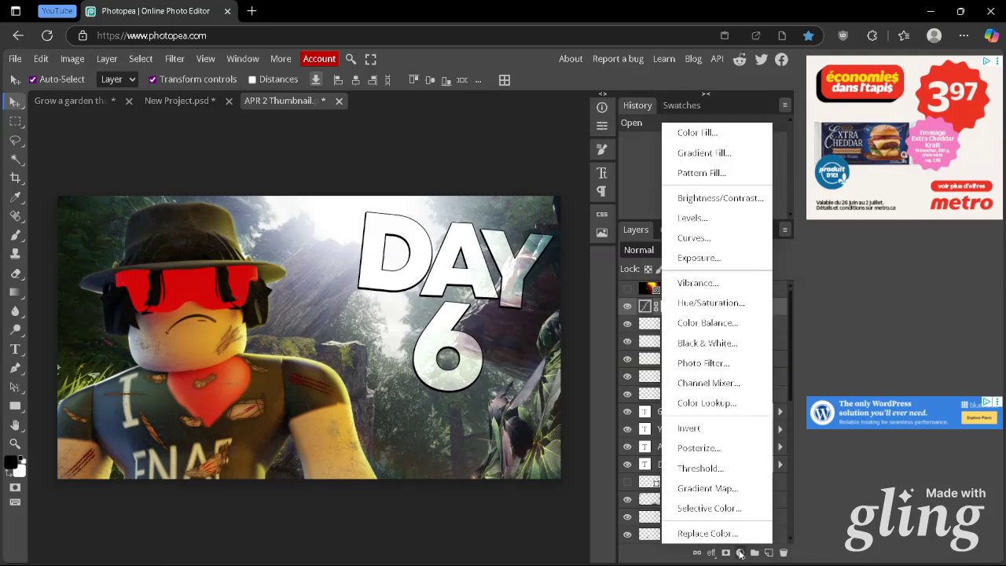
left_click(694, 238)
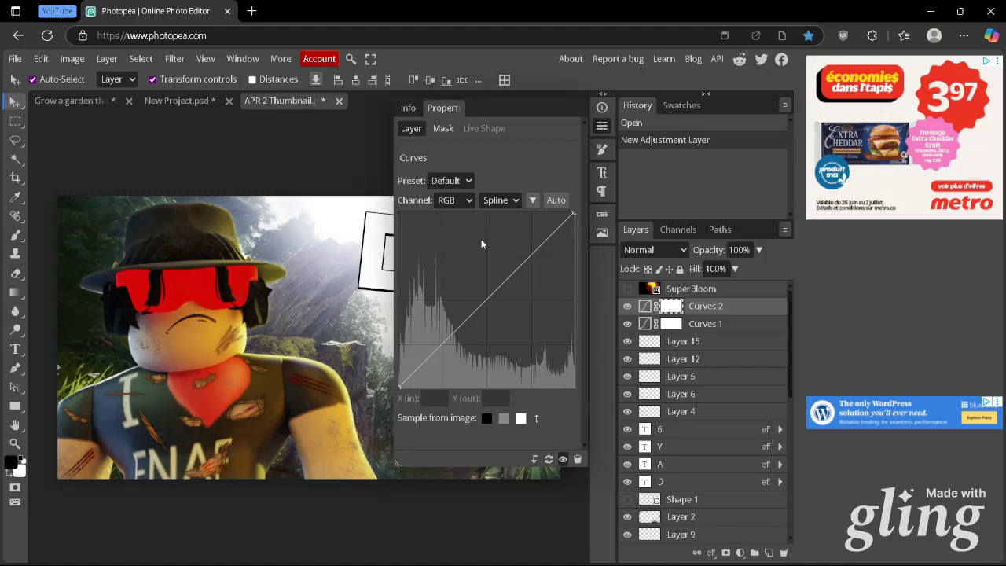
left_click(457, 201)
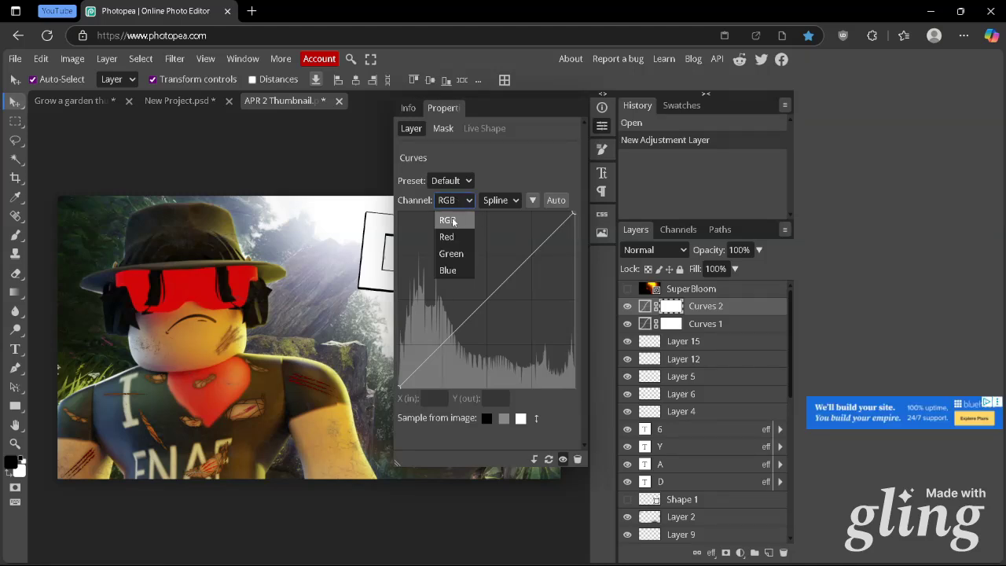
left_click(451, 235)
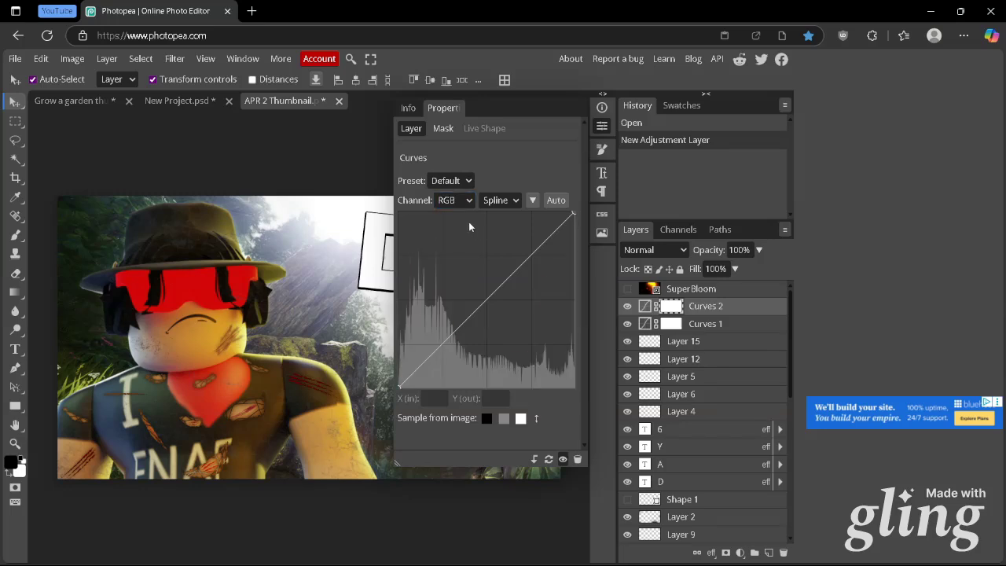
left_click(456, 201)
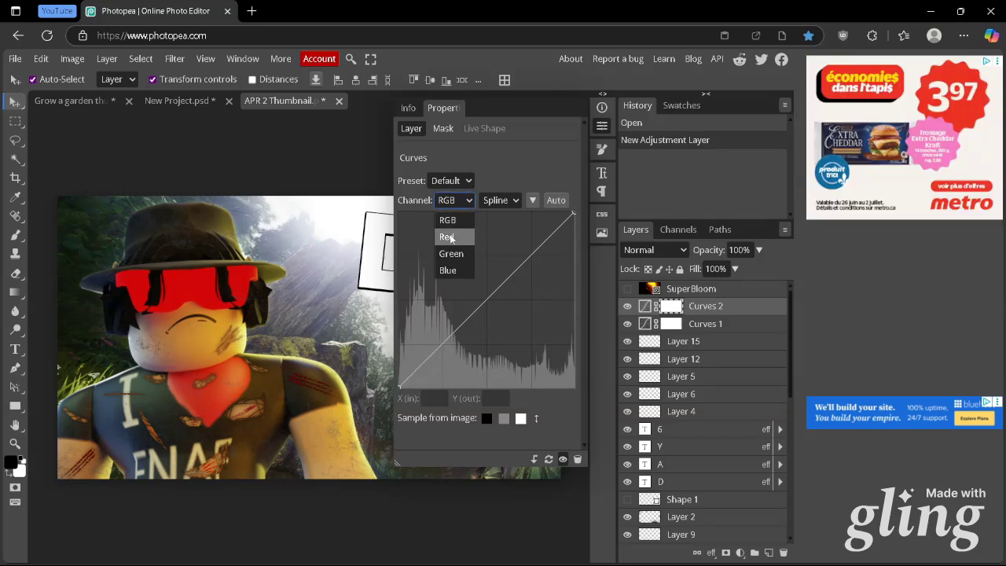
left_click(451, 235)
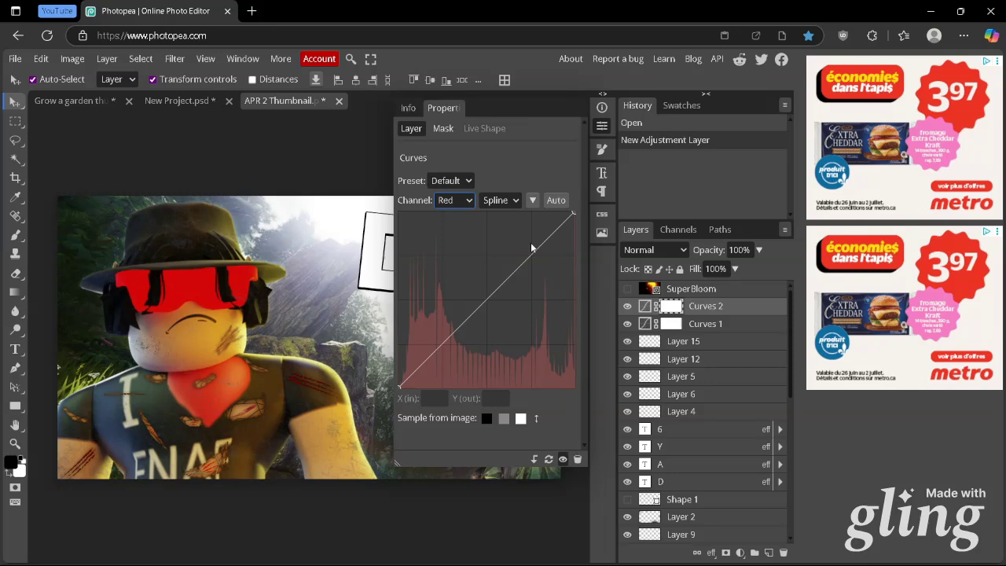
left_click(531, 245)
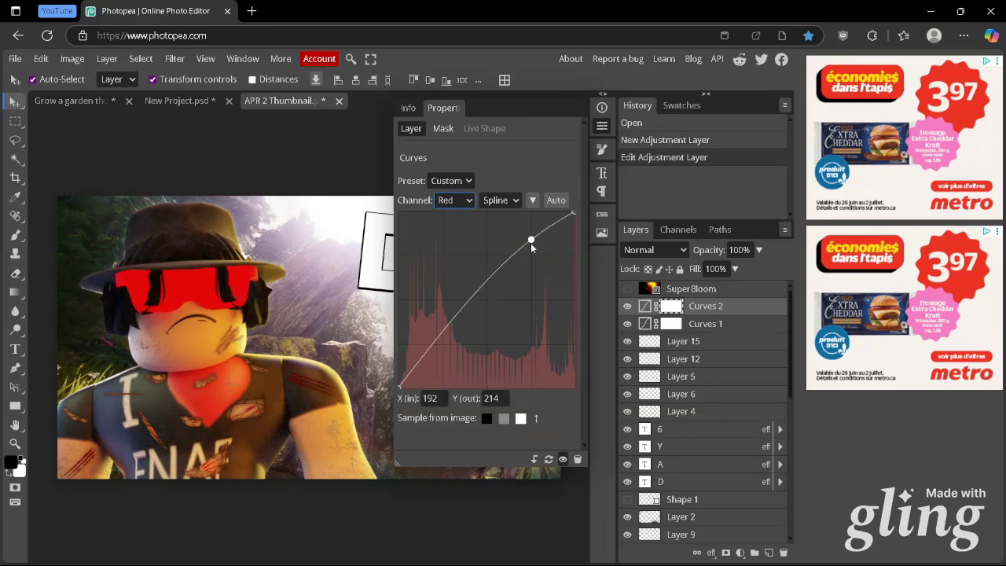
left_click(437, 352)
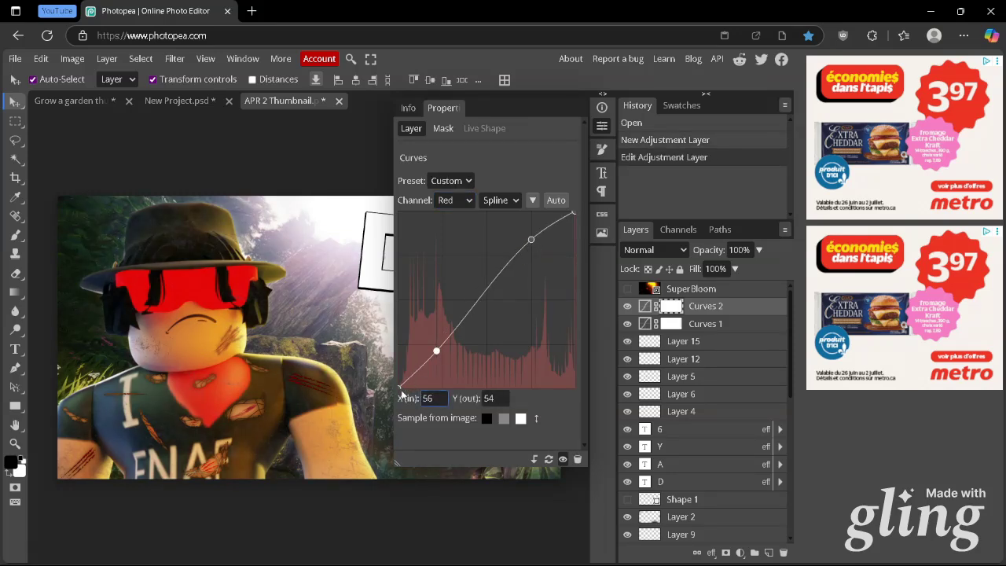
Adjust the green curve with an upper point and a lower point at 59/54, and raise the blue curve to 191/215
key("Down")
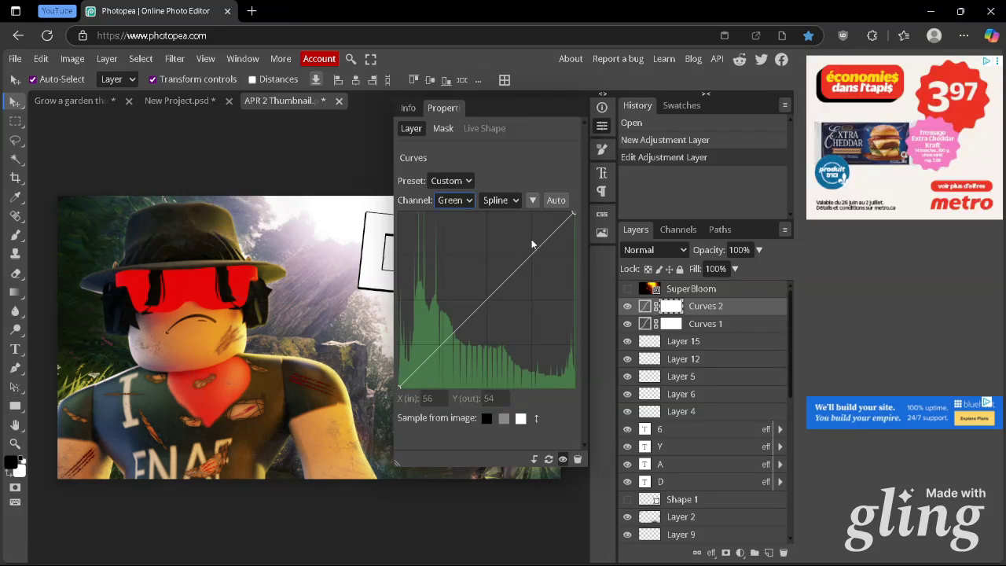
left_click(531, 240)
left_click(439, 350)
left_click(454, 200)
left_click(452, 275)
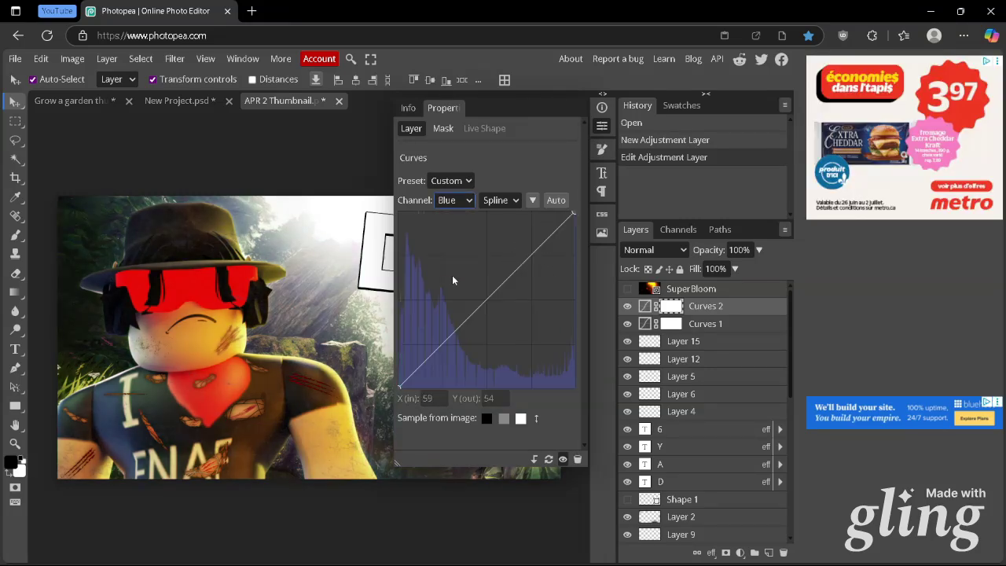
left_click(531, 240)
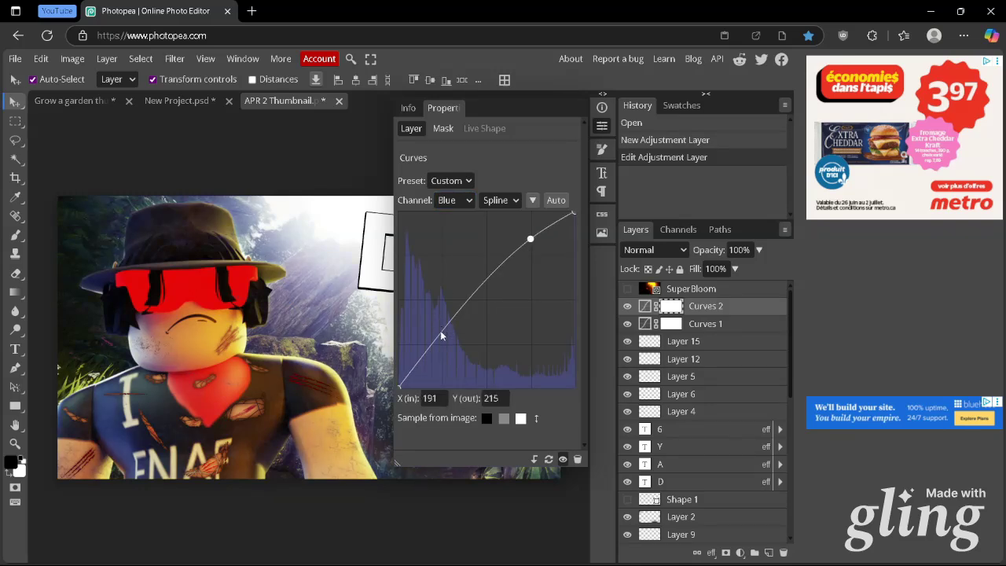
left_click(633, 206)
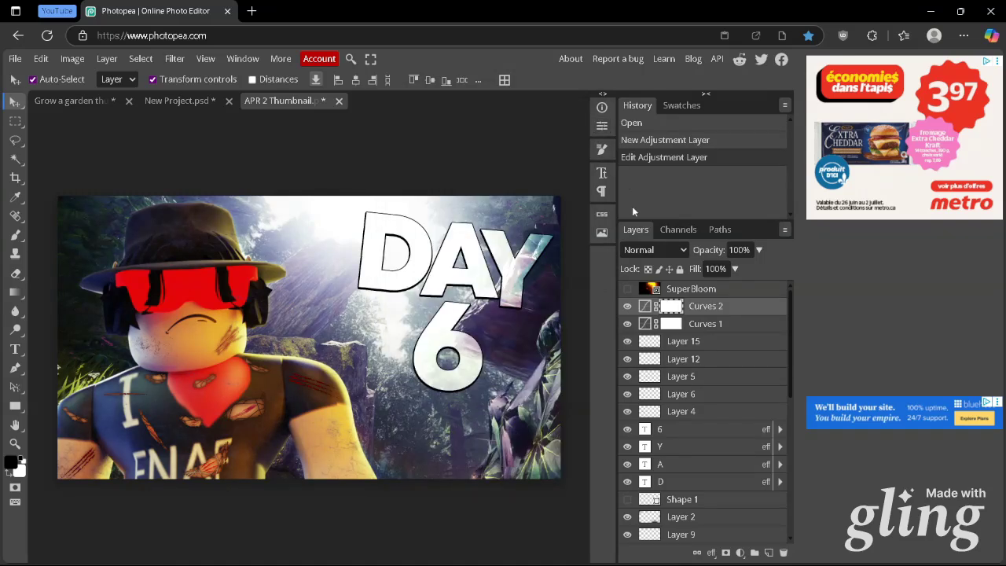
Hide Curves 1, toggle Curves 2 to compare the thumbnail's colours, and delete the Curves 2 layer
left_click(628, 324)
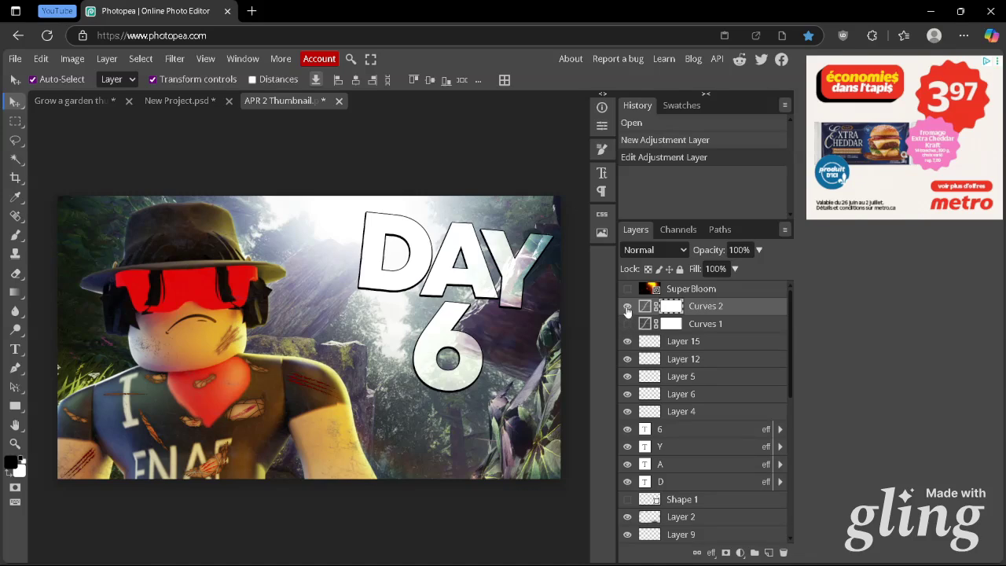
left_click(628, 308)
left_click(628, 308)
left_click(627, 308)
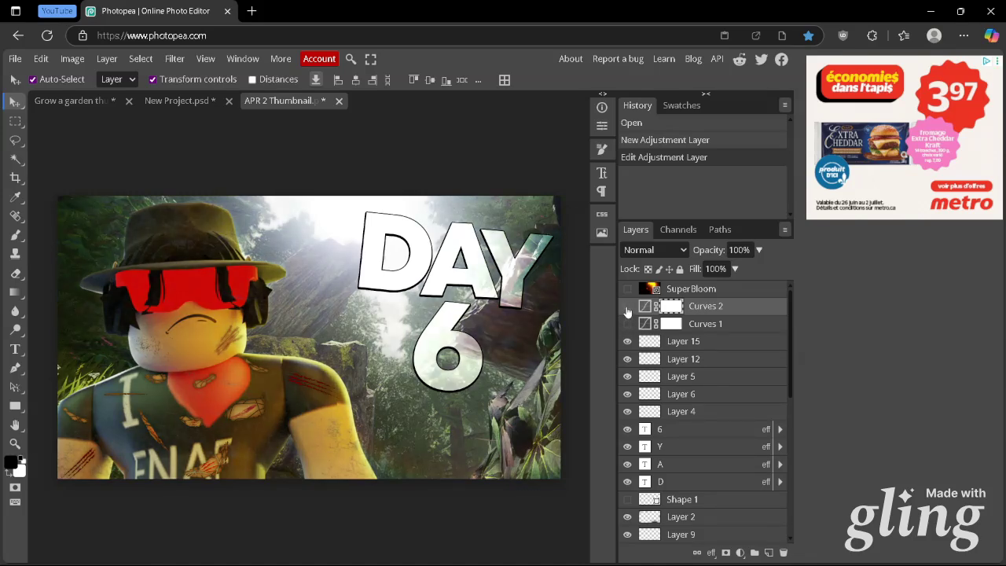
key("Delete")
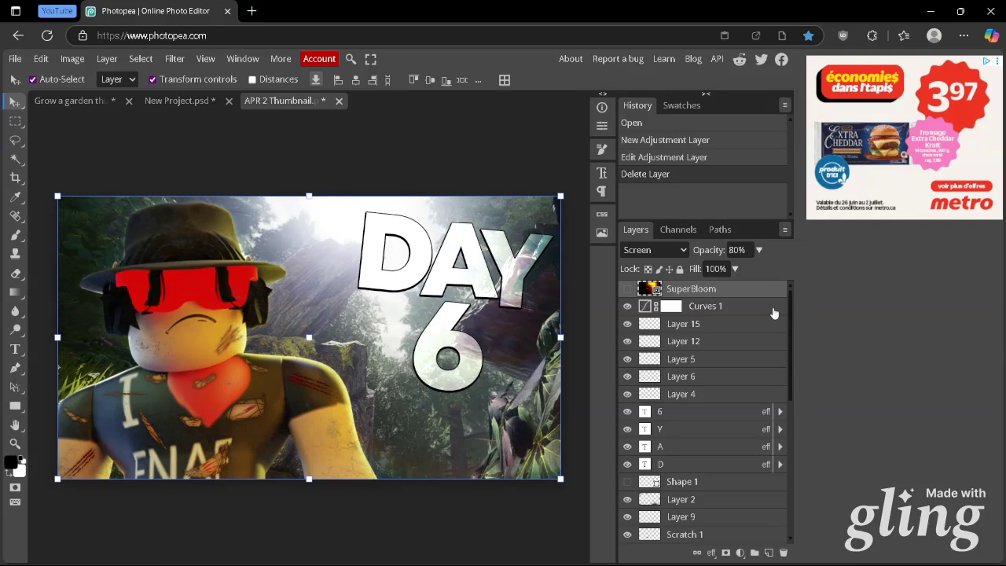
Show the SuperBloom glow layer at the top of the layer stack
left_click(627, 289)
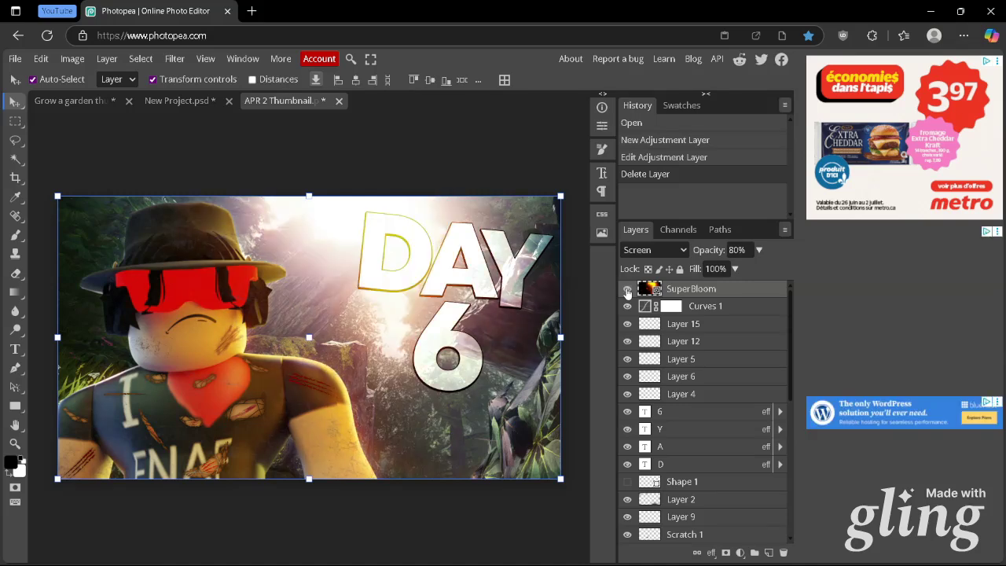
left_click(573, 260)
scroll(717, 330, "up", 5)
right_click(308, 130)
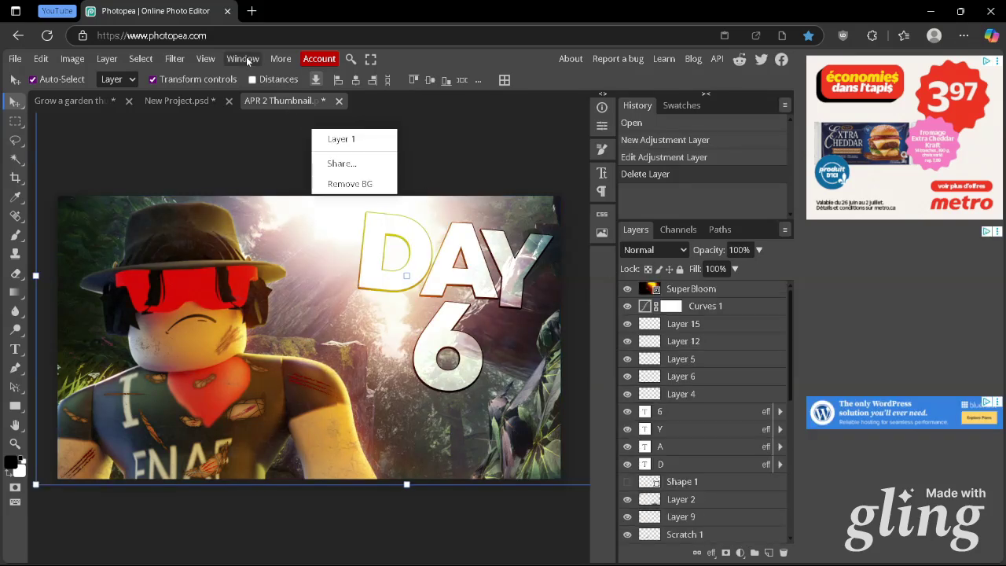
Open the Plugins window to look at the available plugins, and return to viewing the finished thumbnail
left_click(243, 59)
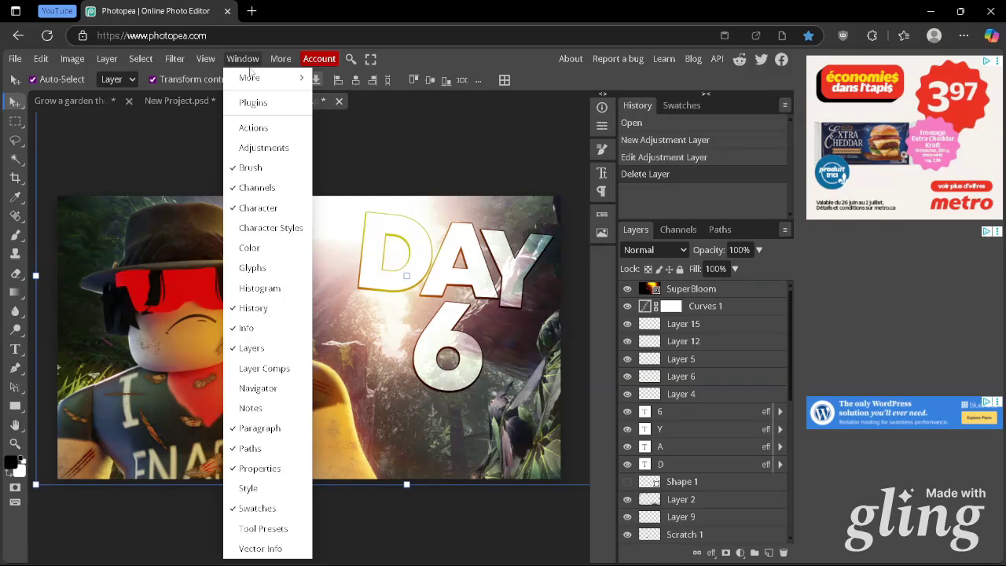
left_click(253, 103)
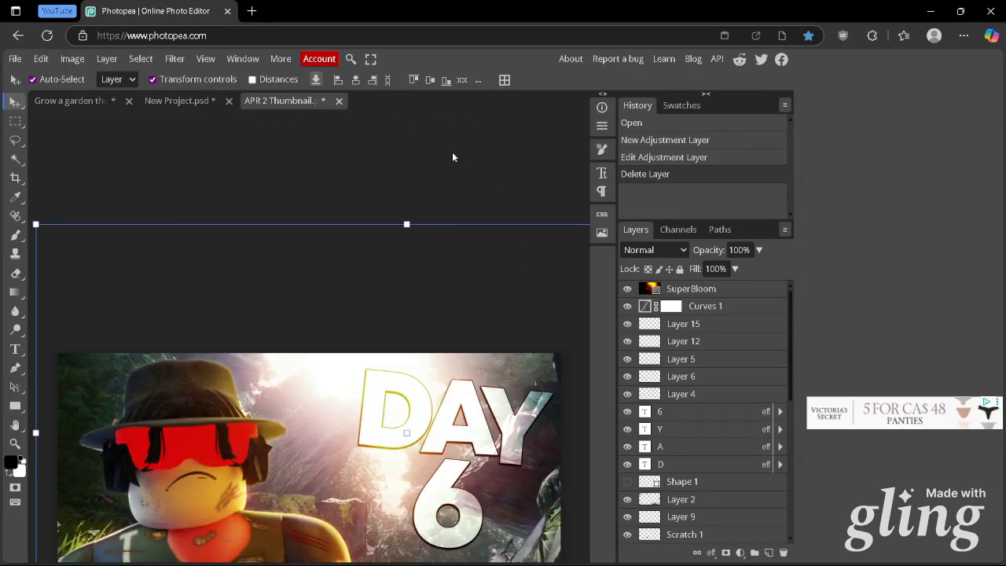
left_click(325, 140)
scroll(325, 139, "down", 2)
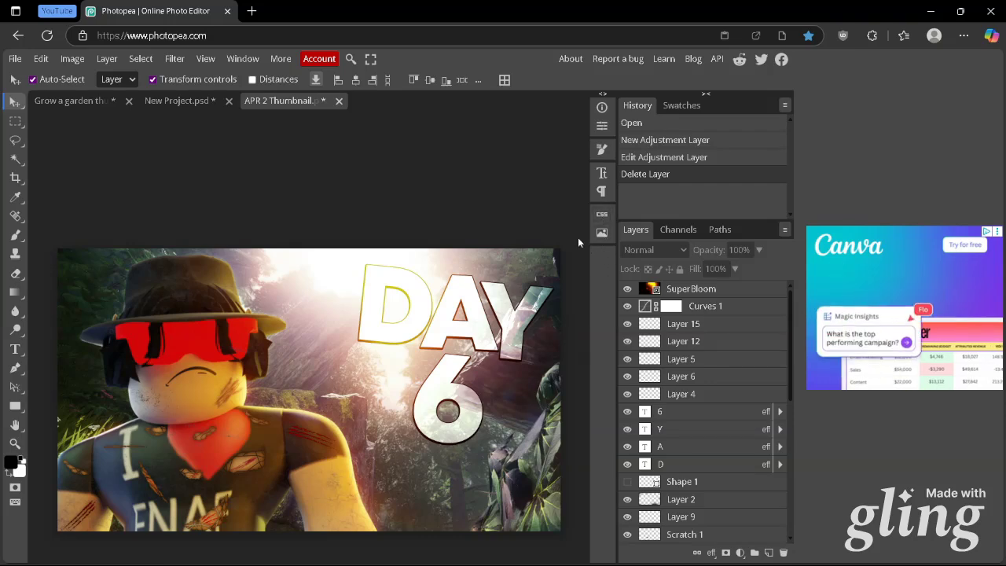
scroll(562, 243, "down", 2)
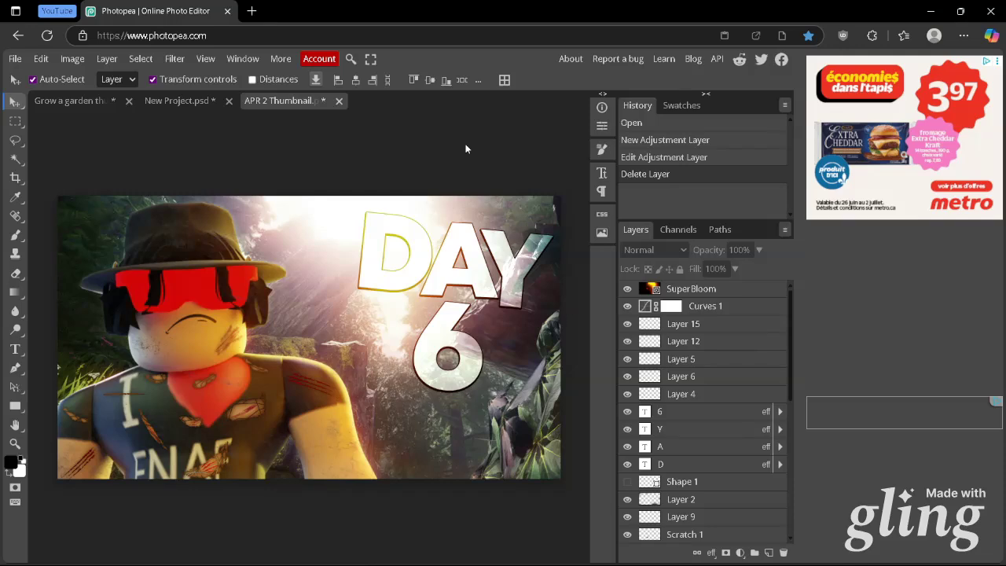
scroll(466, 150, "down", 1)
scroll(696, 335, "down", 3)
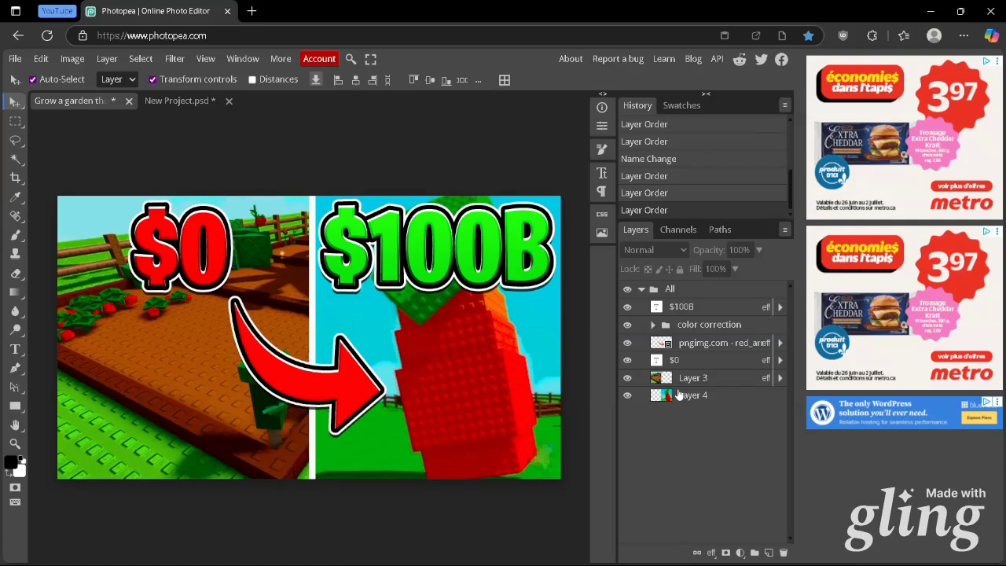
Isolate the Layer 3 and Layer 4 background images in the Grow a garden thumbnail and shift Layer 3 slightly
left_click(697, 380)
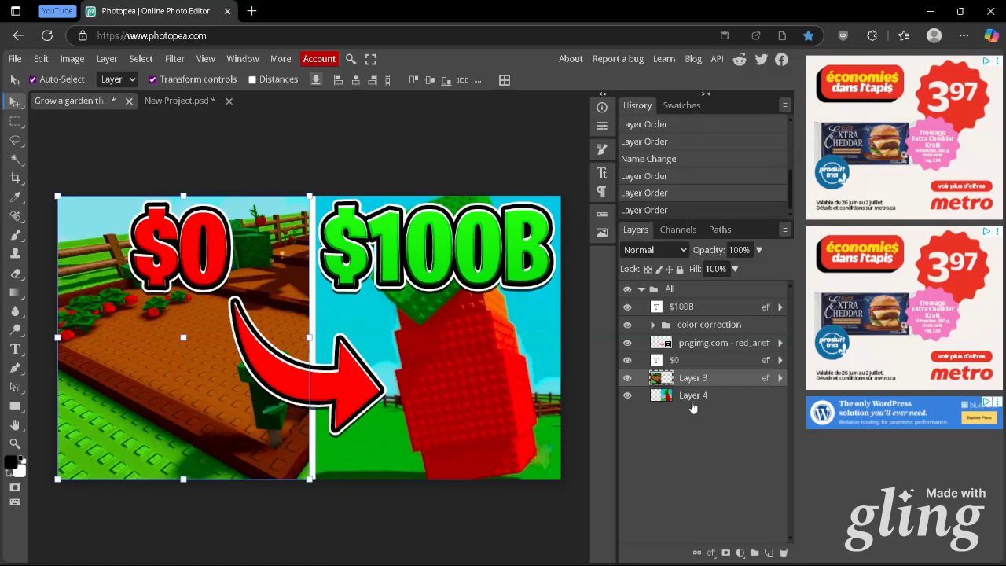
left_click(692, 404)
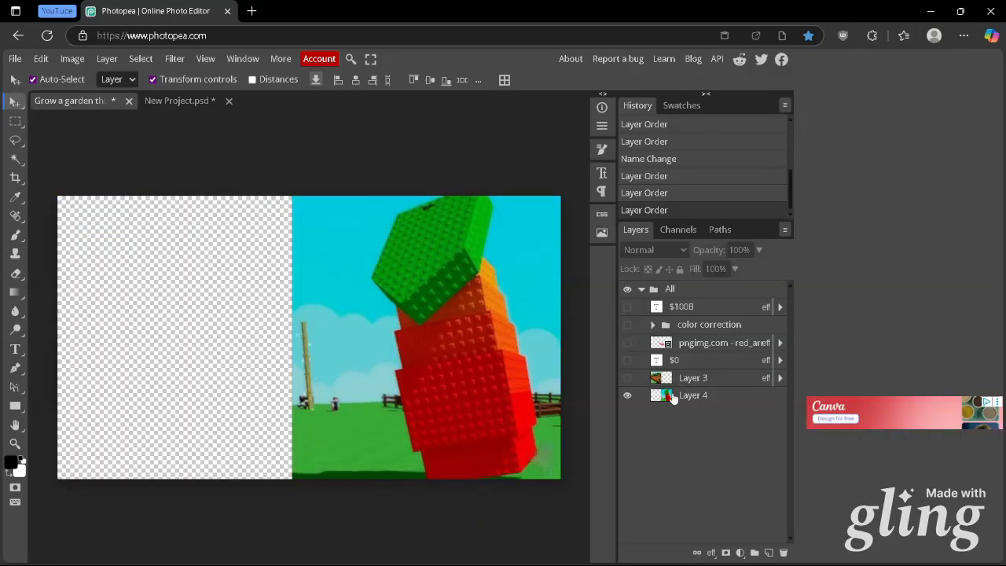
left_click(674, 397)
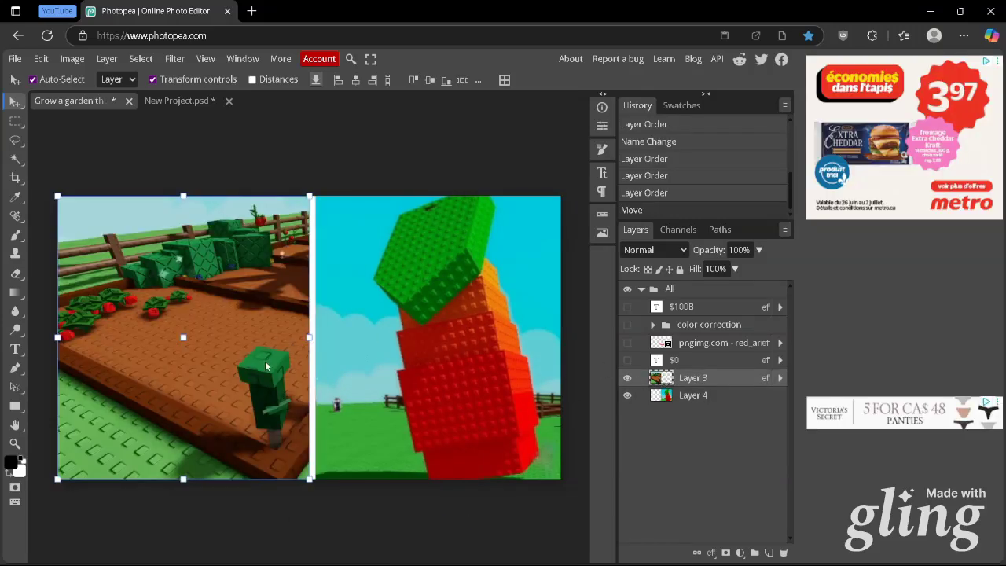
left_click_drag(261, 367, 261, 367)
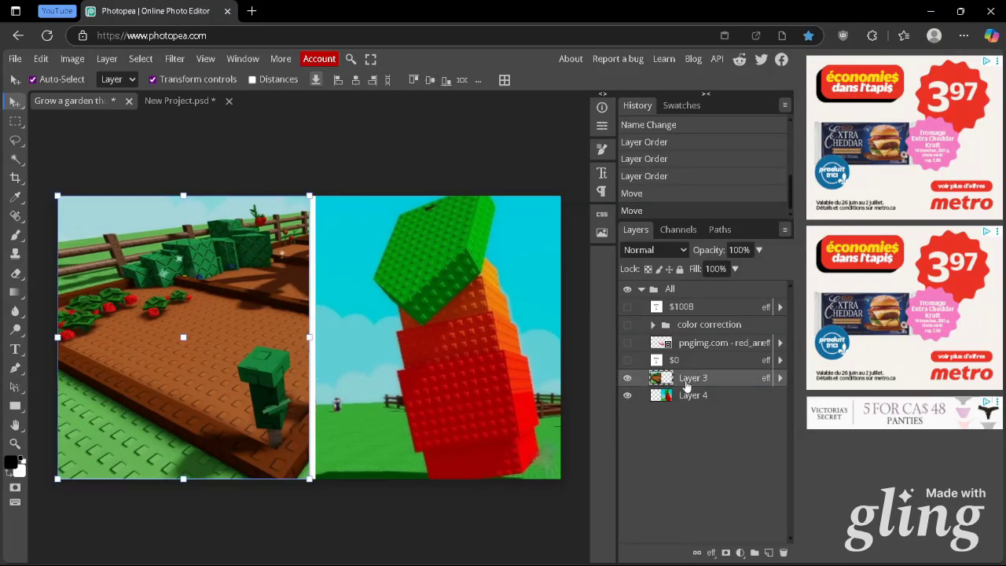
Examine the white outside Stroke settings in Layer 3's layer style
right_click(685, 378)
left_click(613, 212)
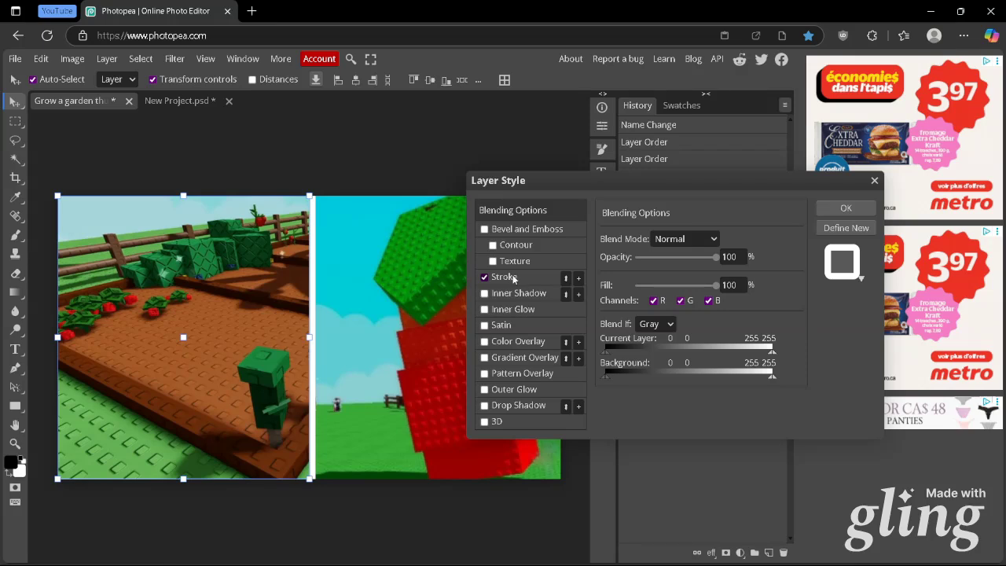
left_click(513, 278)
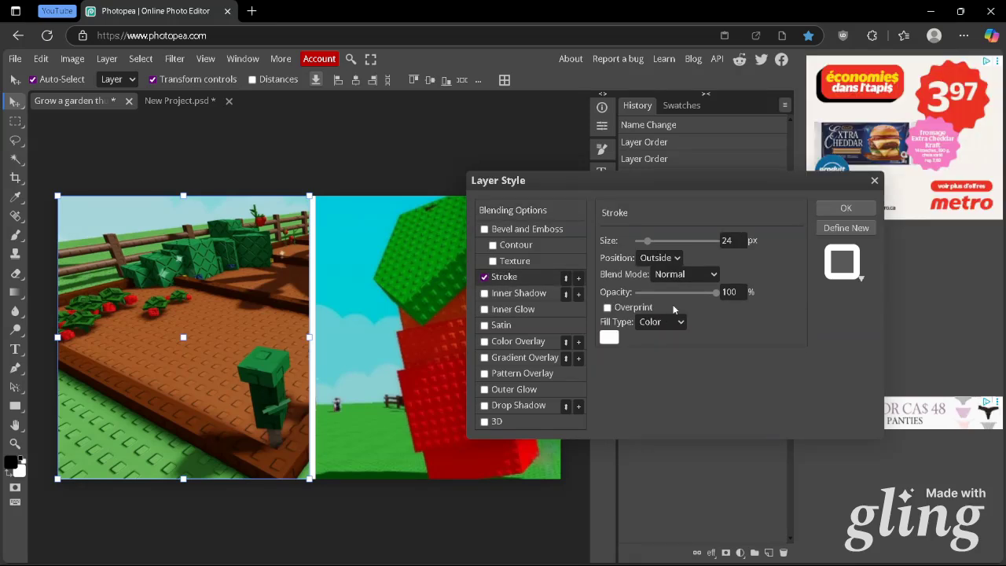
left_click(730, 241)
left_click(723, 232)
key("Return")
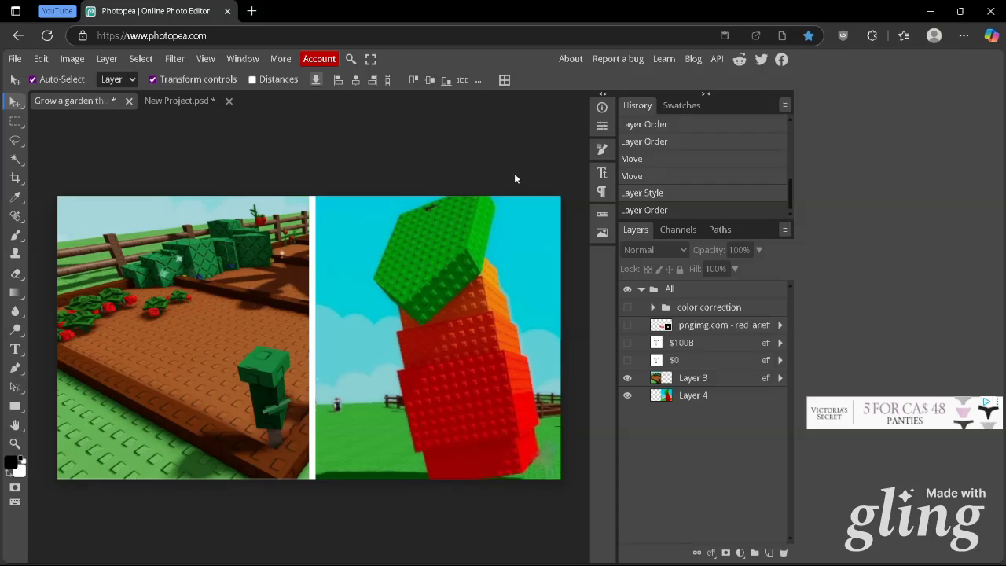
Show the $0 text layer and examine the black and white outside Stroke effects in its layer style
left_click(628, 361)
left_click(669, 360)
right_click(671, 360)
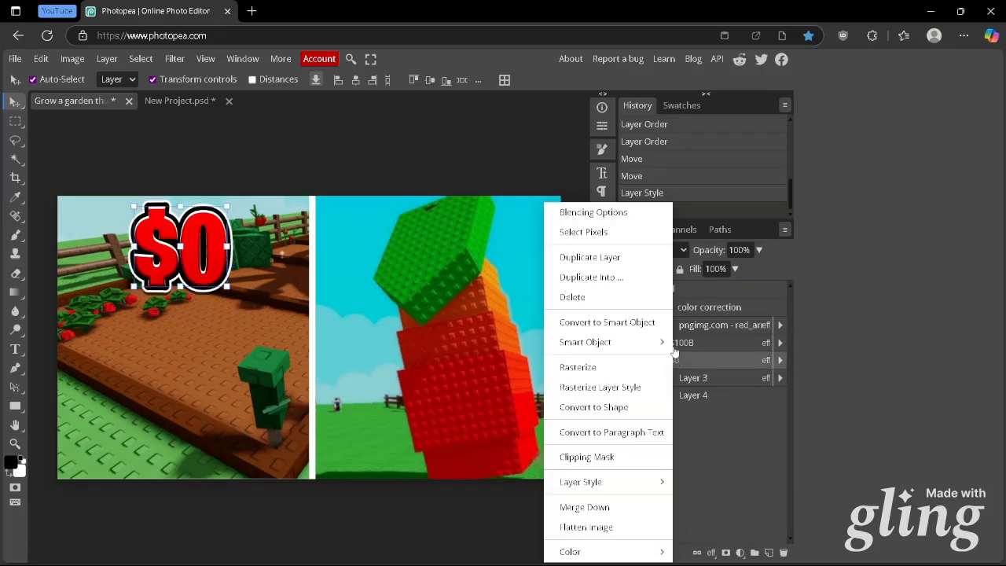
left_click(623, 214)
left_click(492, 277)
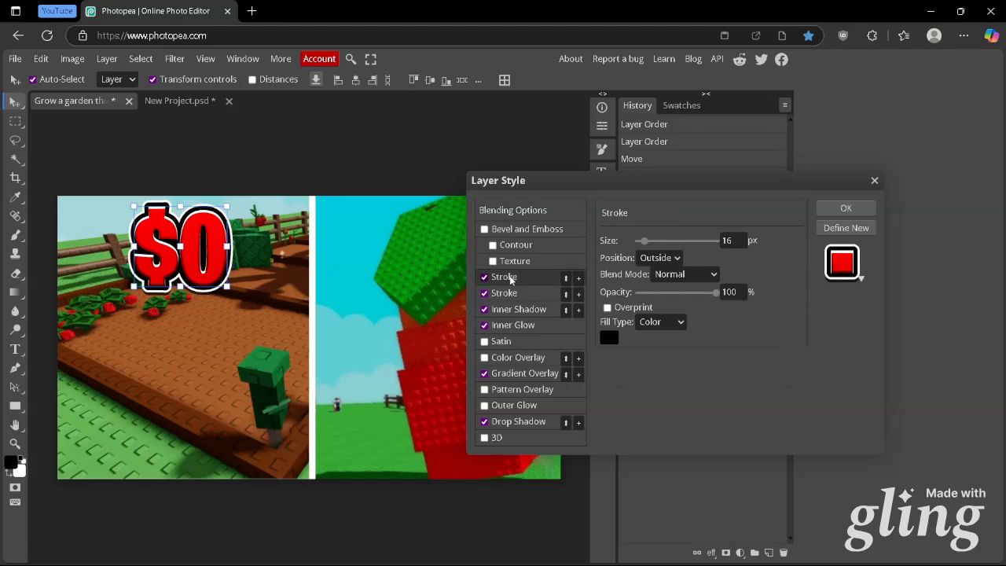
left_click(734, 240)
left_click(503, 293)
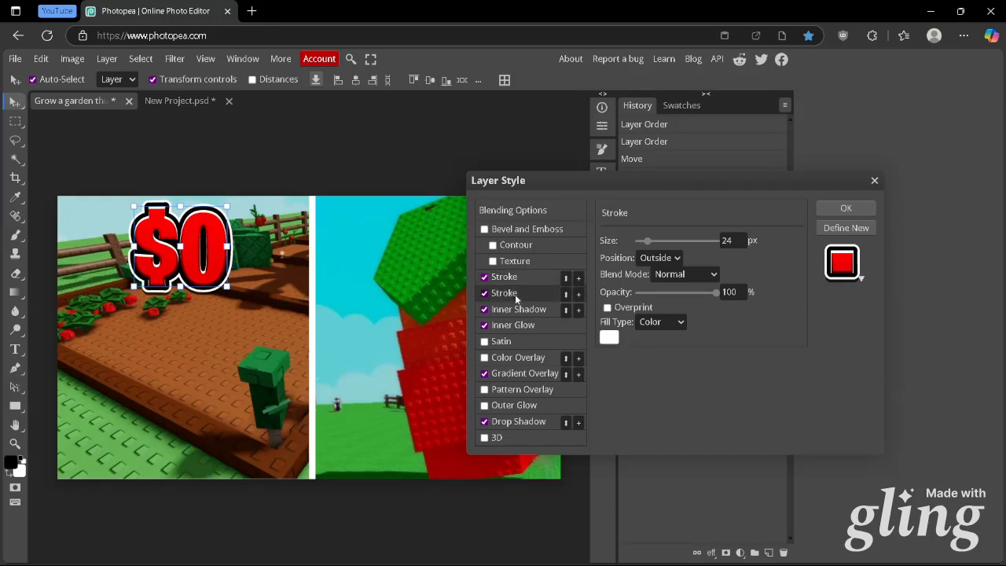
left_click(731, 241)
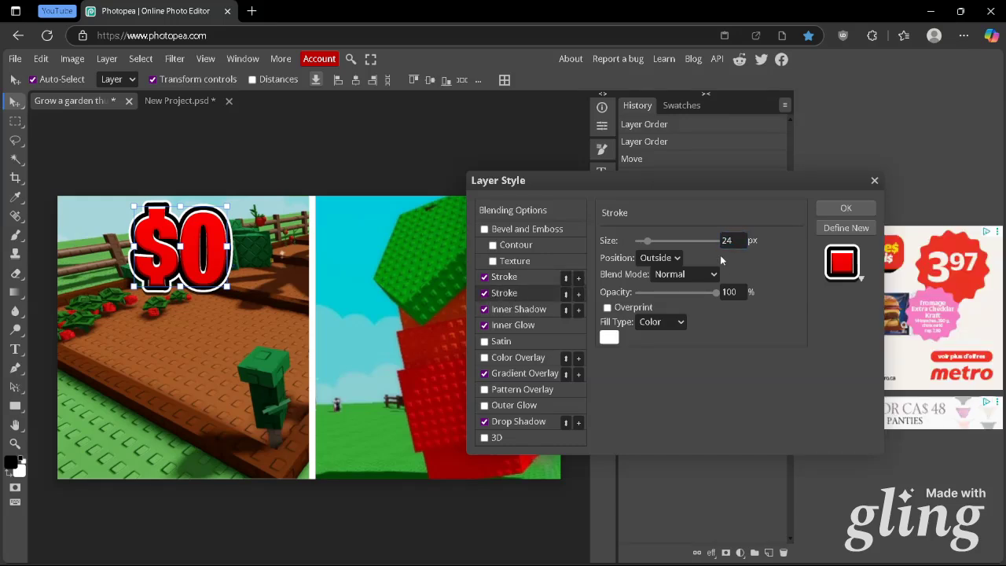
left_click(732, 240)
Examine the $0 text's Inner Shadow, Inner Glow, red Gradient Overlay and Drop Shadow settings
left_click(520, 311)
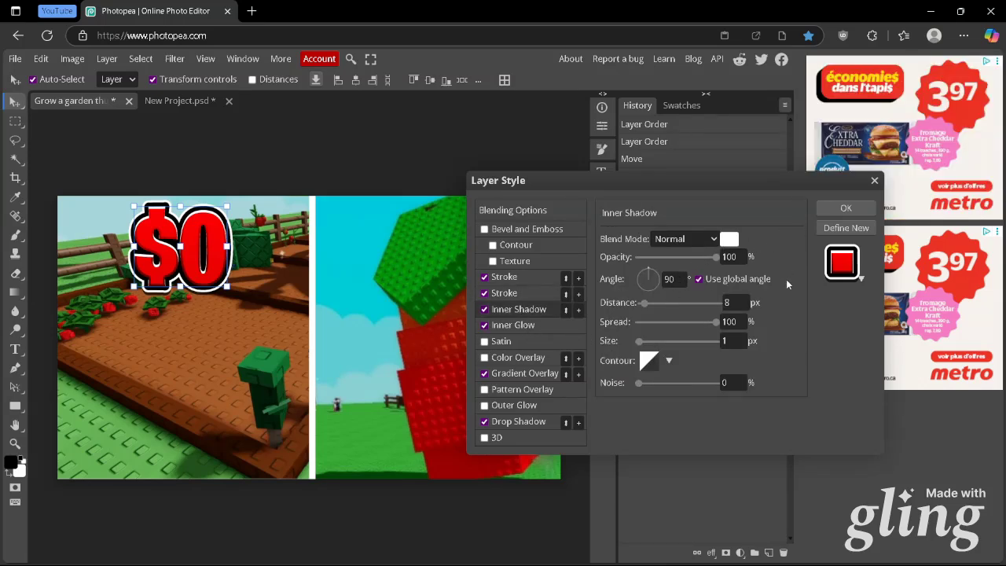
left_click(511, 326)
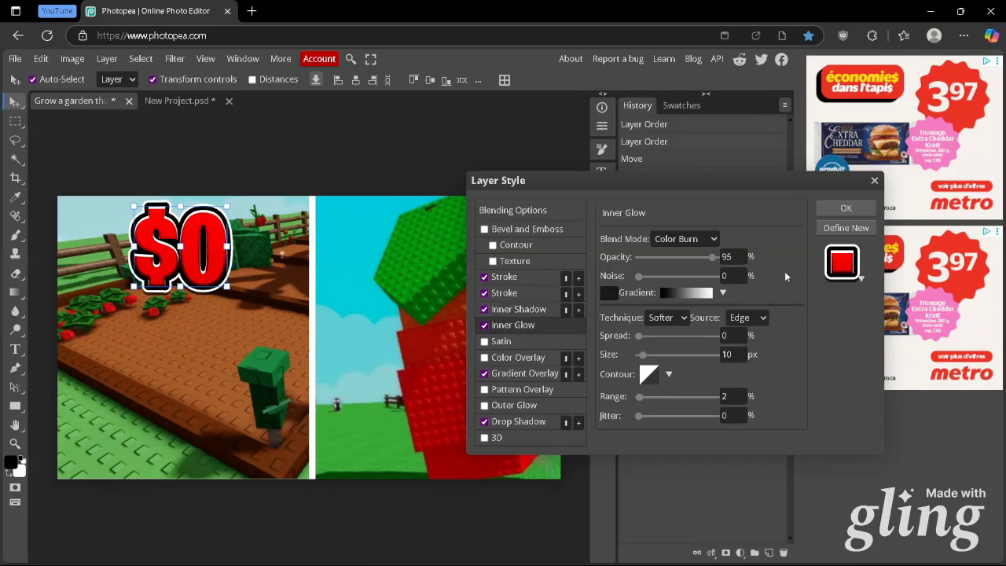
left_click(520, 375)
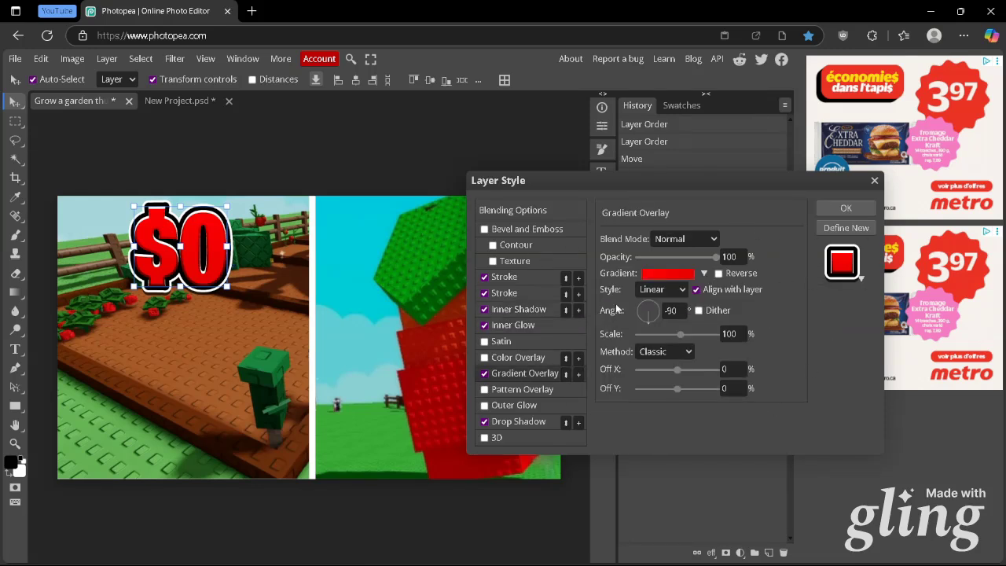
left_click(662, 274)
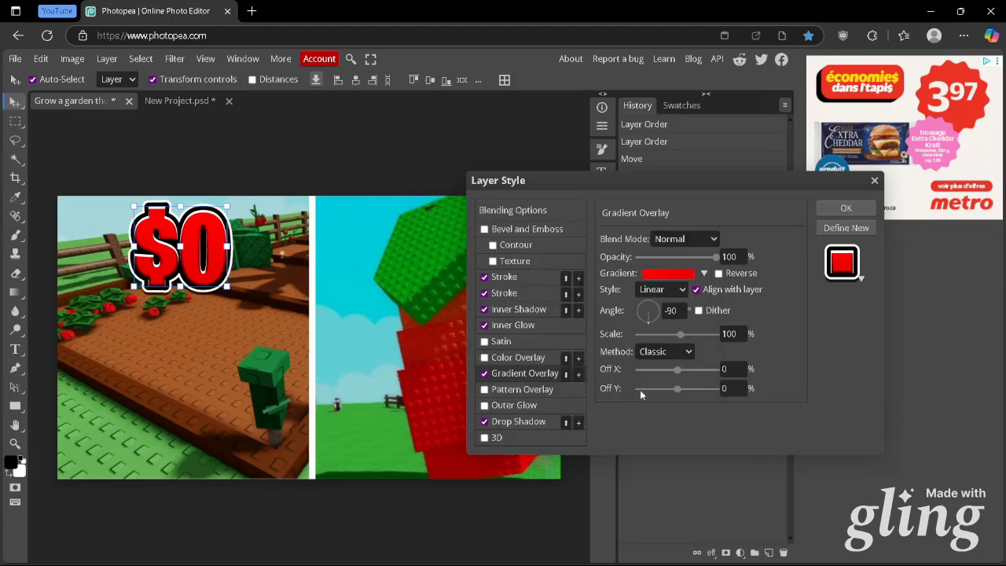
left_click(675, 312)
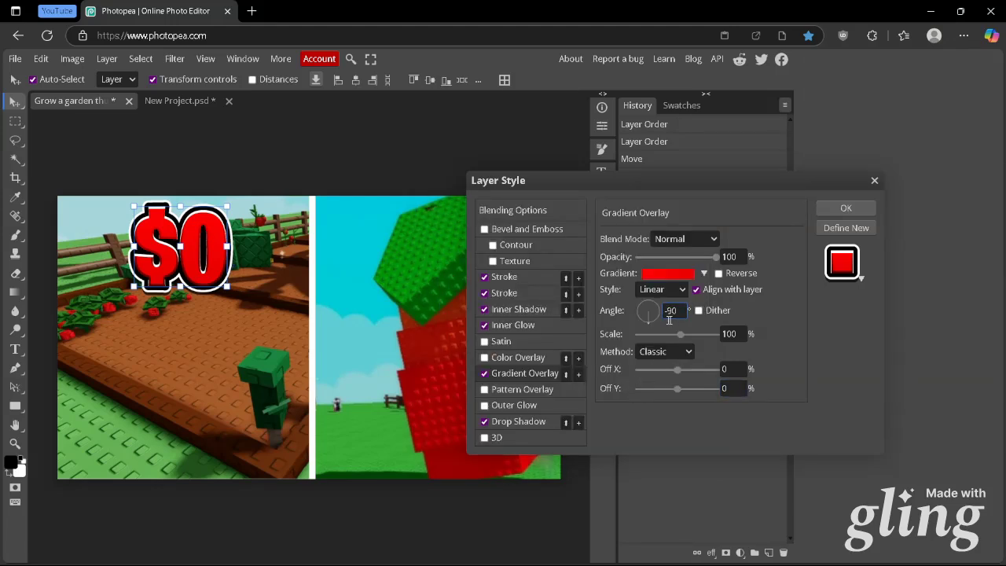
left_click(522, 422)
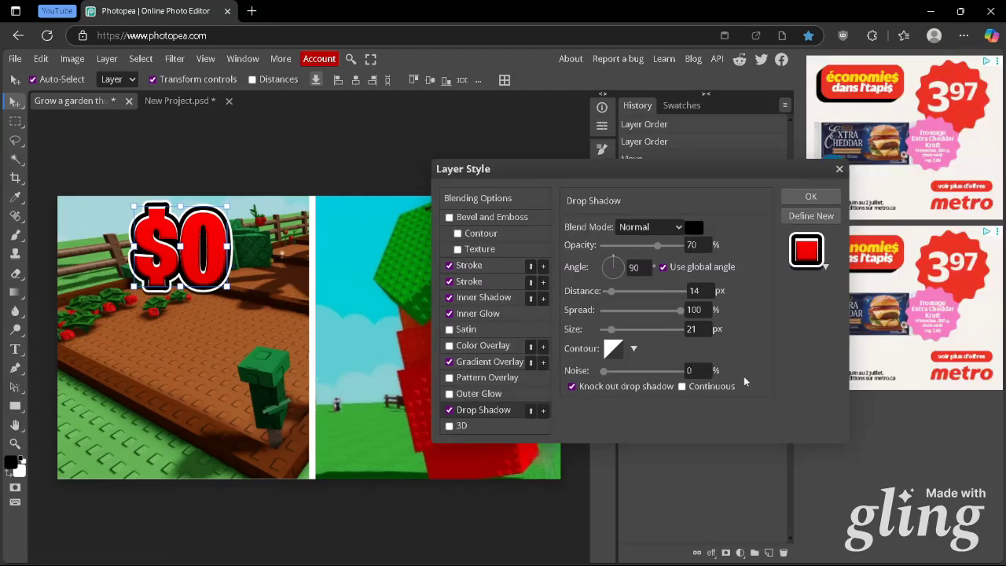
key("Return")
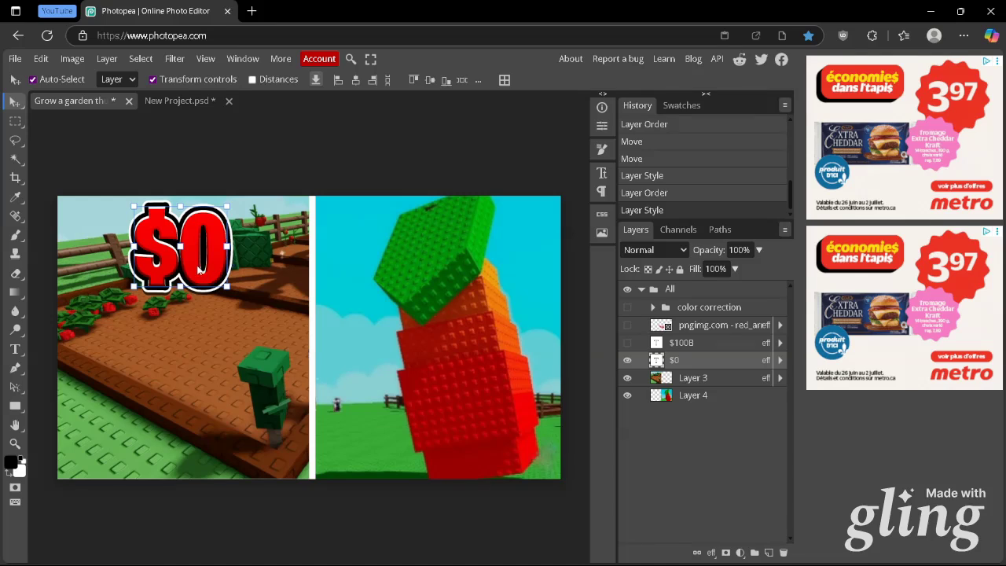
Copy the $0 text onto the right-hand image and examine the $100B text's green Gradient Overlay settings
left_click_drag(204, 272, 459, 271)
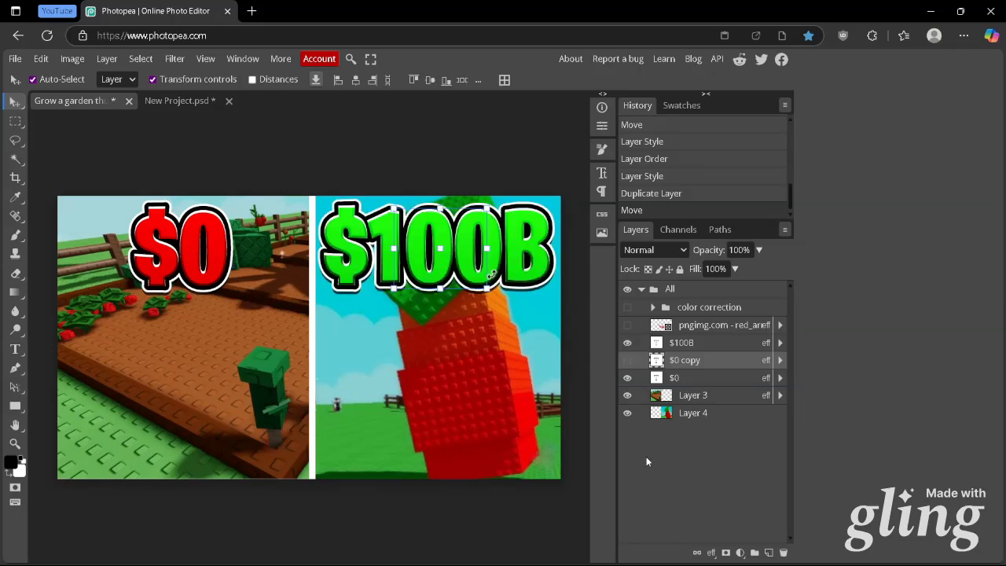
left_click(690, 343)
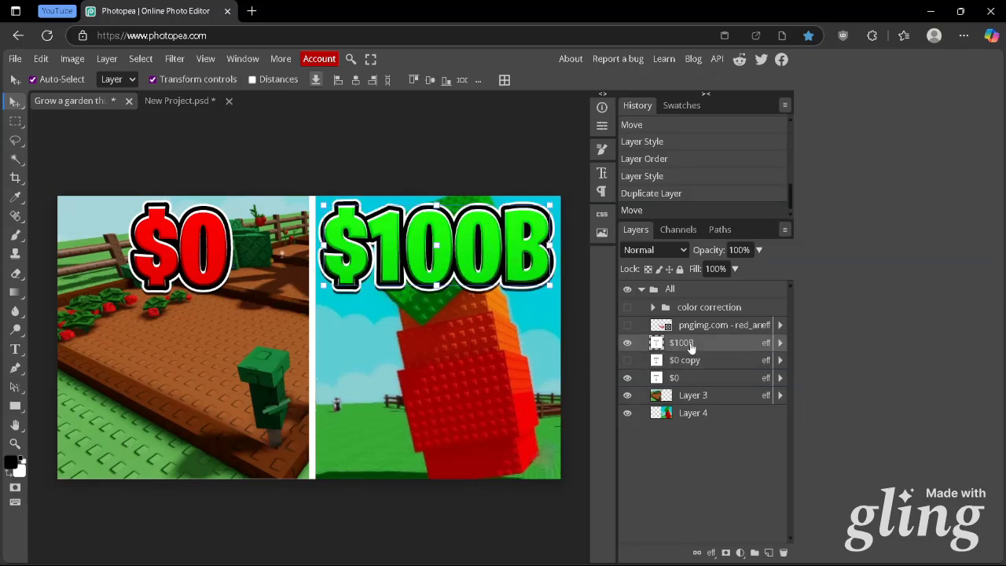
right_click(690, 343)
left_click(610, 212)
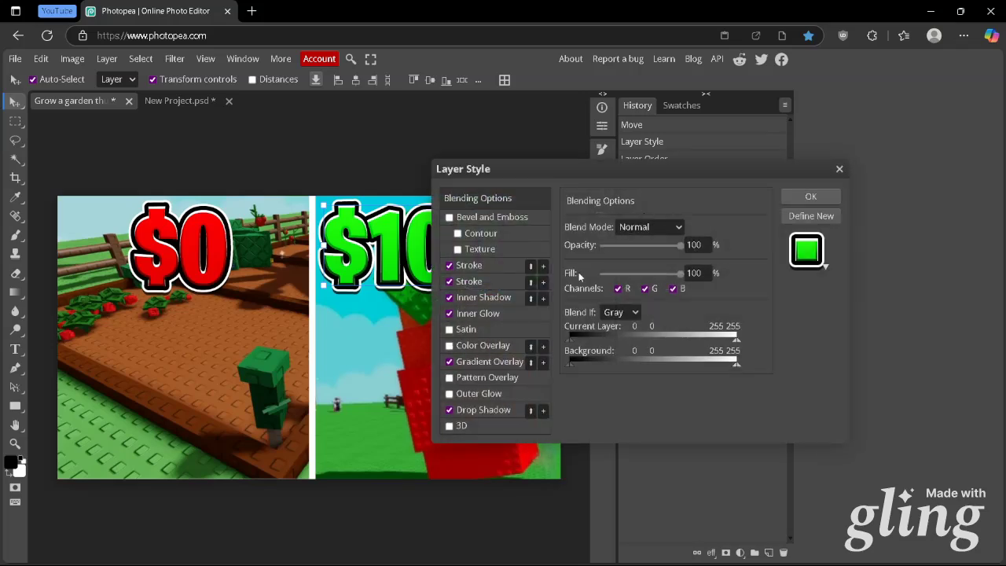
left_click(503, 361)
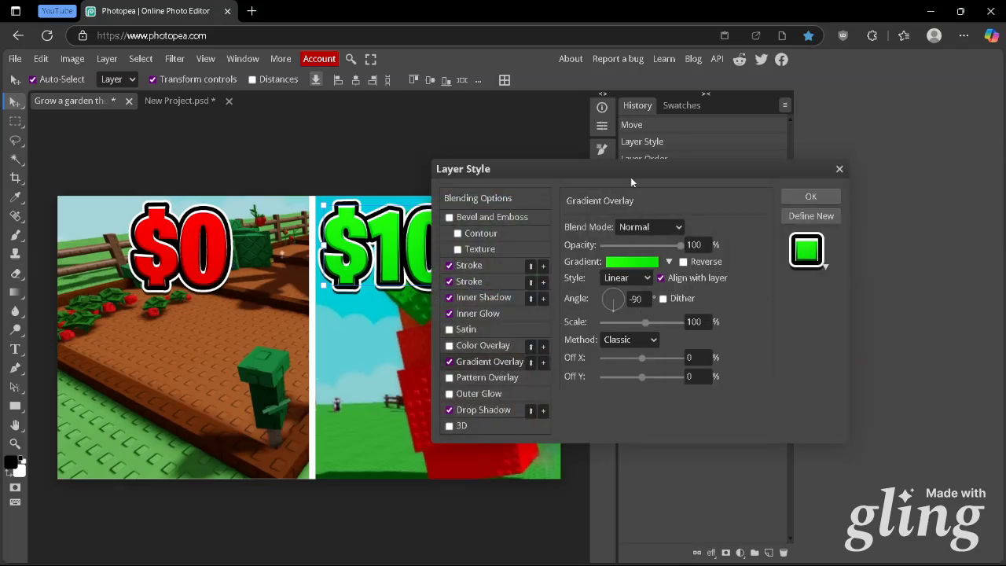
left_click_drag(630, 172, 765, 118)
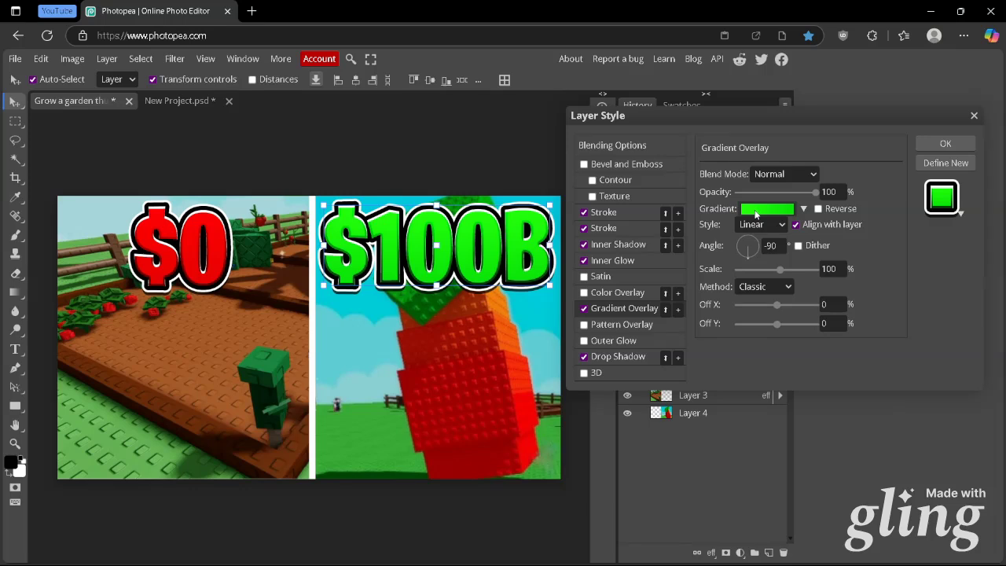
left_click(756, 209)
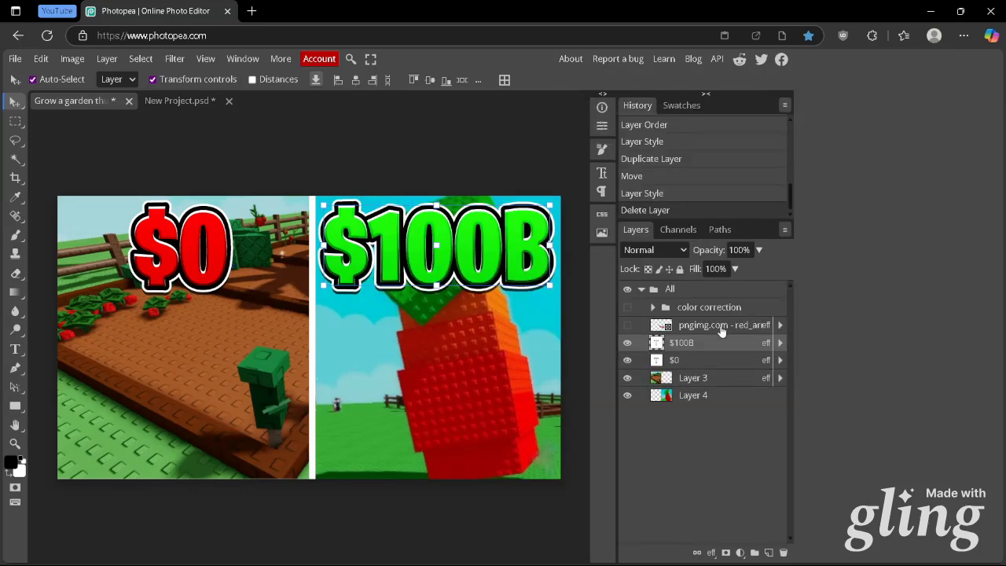
Show the red arrow layer and toggle the Gradient Overlay in its layer style to compare the look
left_click(627, 324)
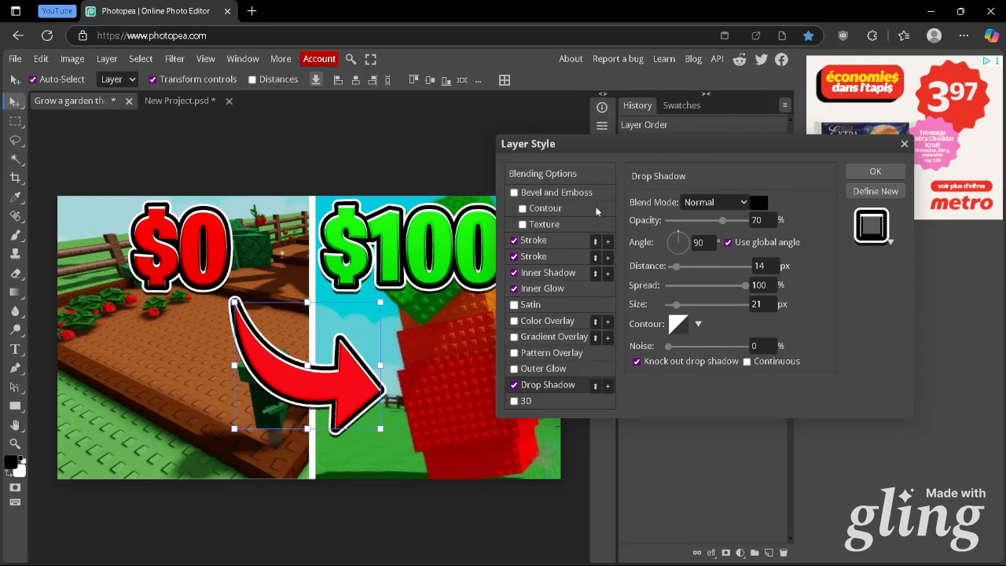
left_click(515, 337)
left_click(515, 338)
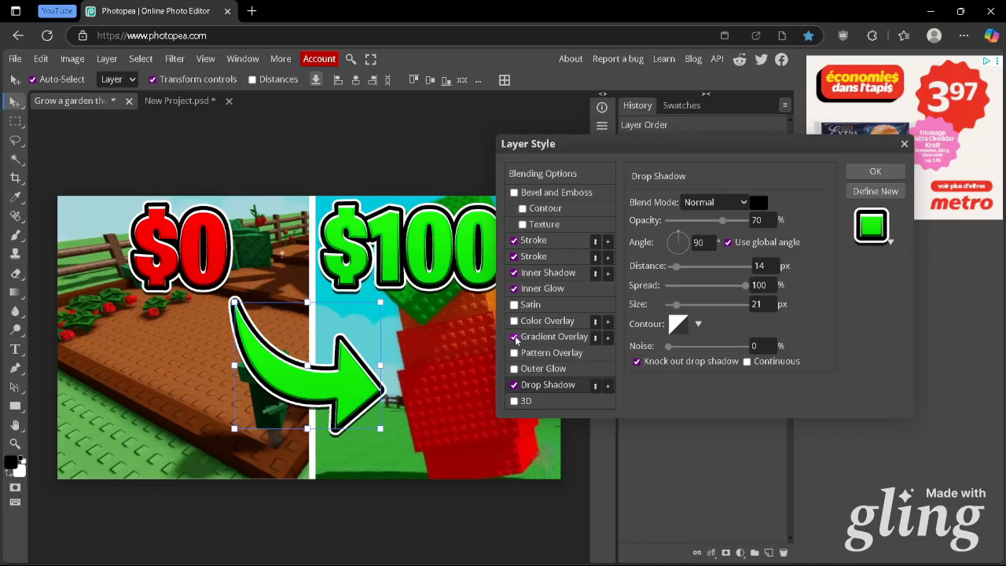
left_click(859, 169)
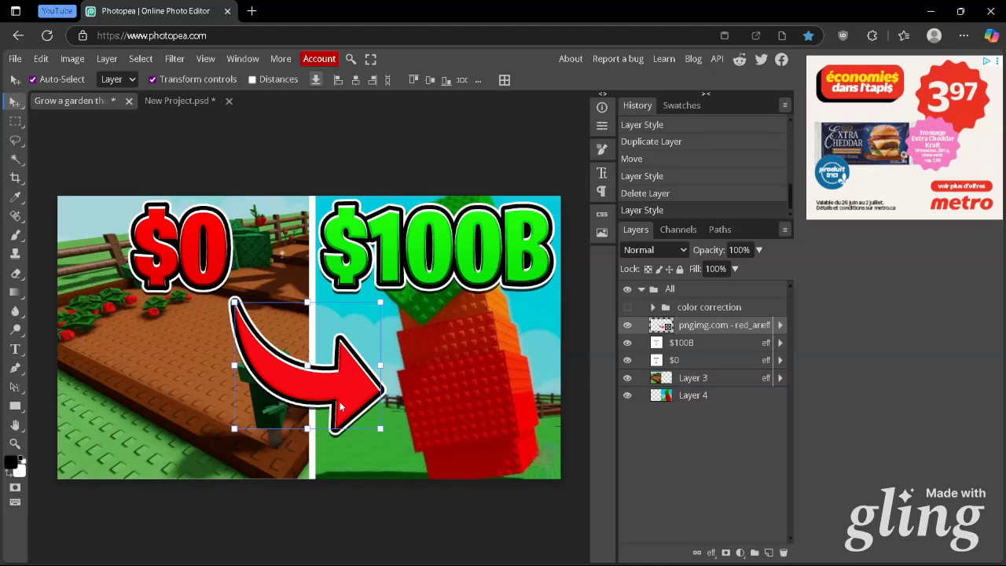
Show the color correction group, toggle it to compare the thumbnail's colours, and expand it
left_click(627, 308)
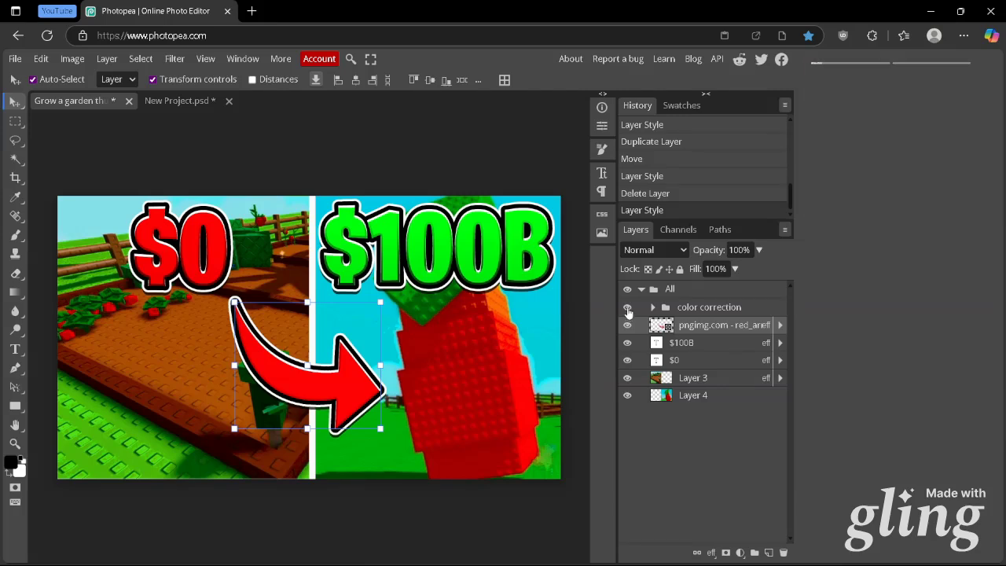
left_click(627, 309)
left_click(627, 307)
left_click(652, 308)
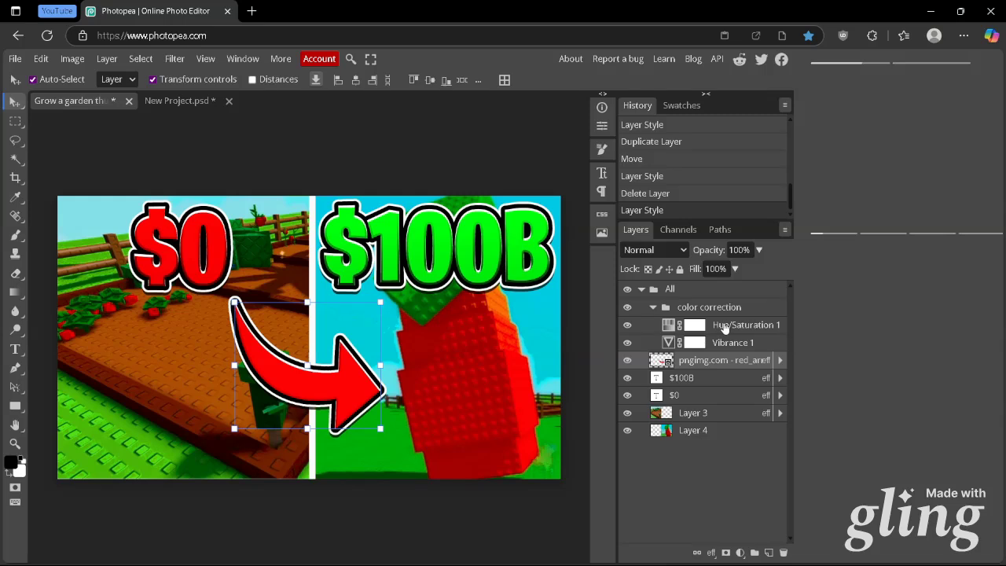
Add a Hue/Saturation adjustment layer above Hue/Saturation 1 and delete it again
left_click(722, 328)
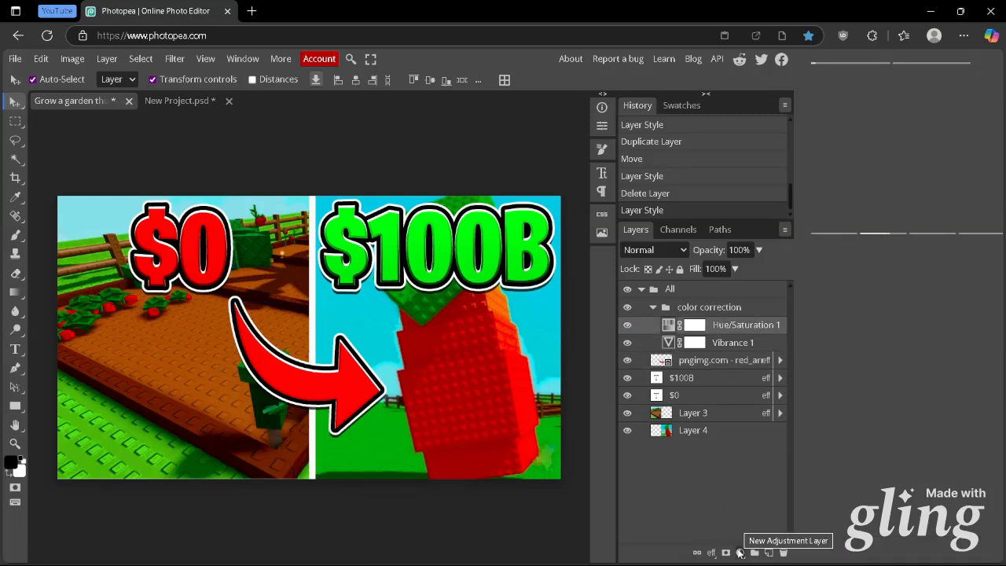
left_click(740, 553)
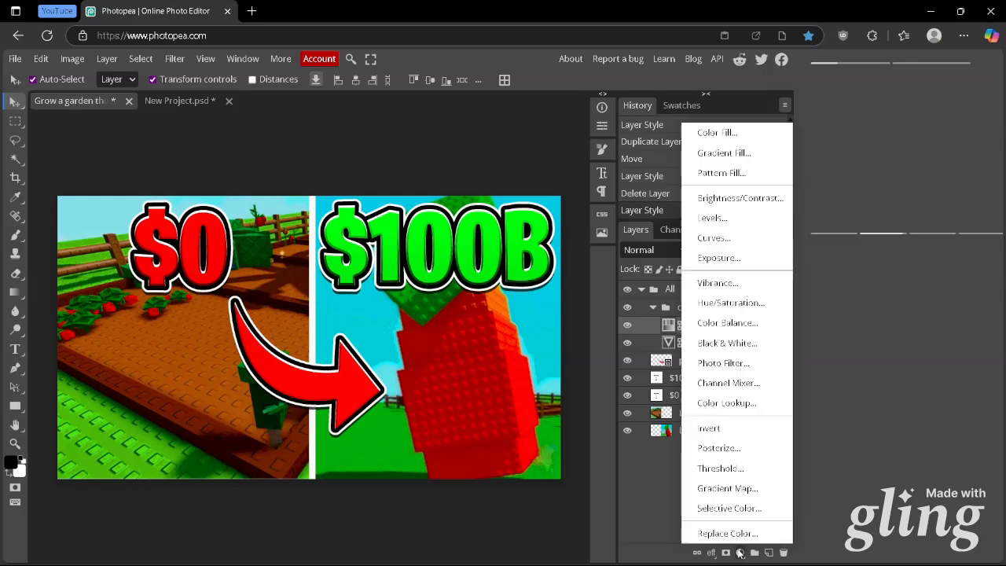
left_click(737, 305)
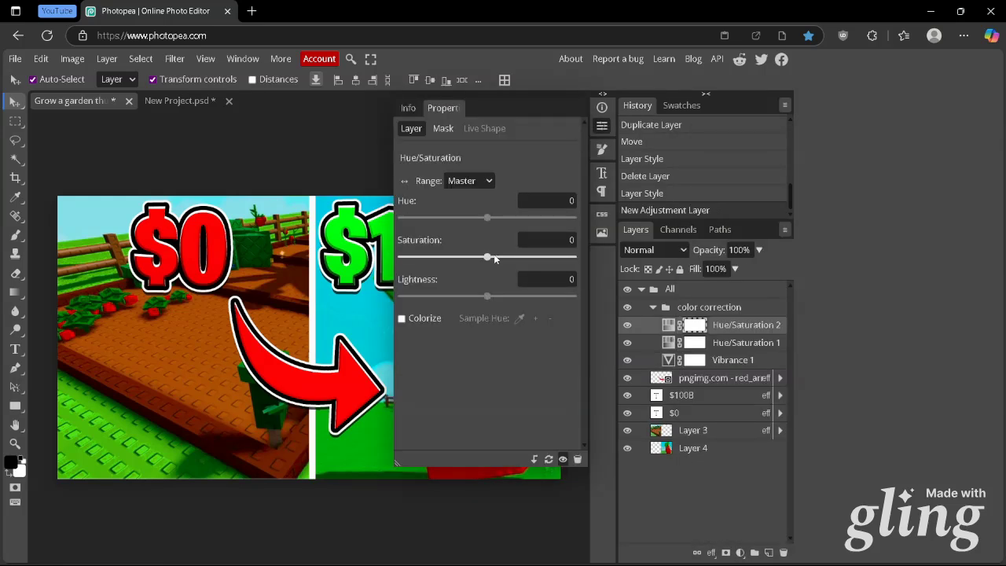
key("Delete")
Add a Vibrance adjustment layer above Vibrance 1 in the color correction group and close its properties
left_click(730, 351)
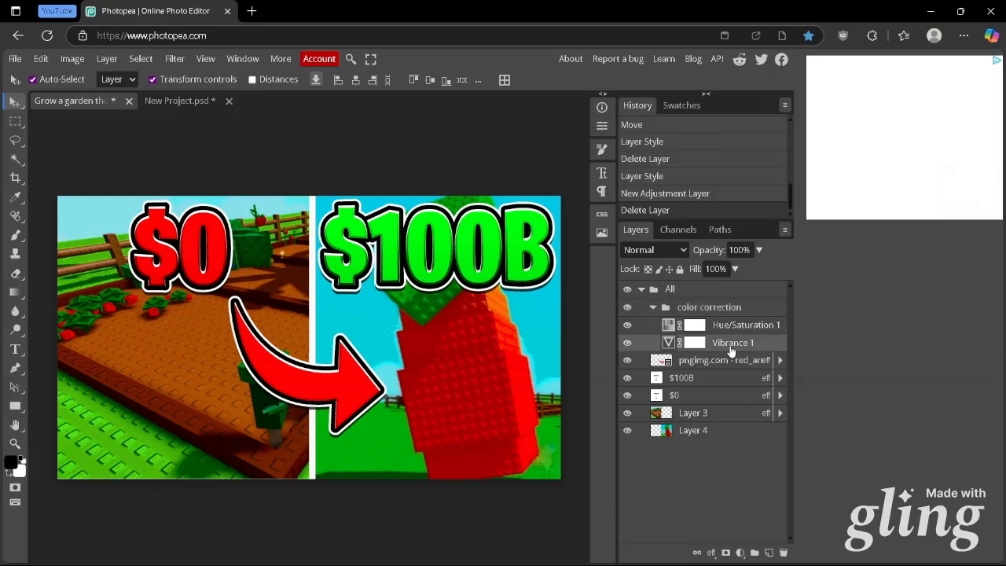
left_click(740, 553)
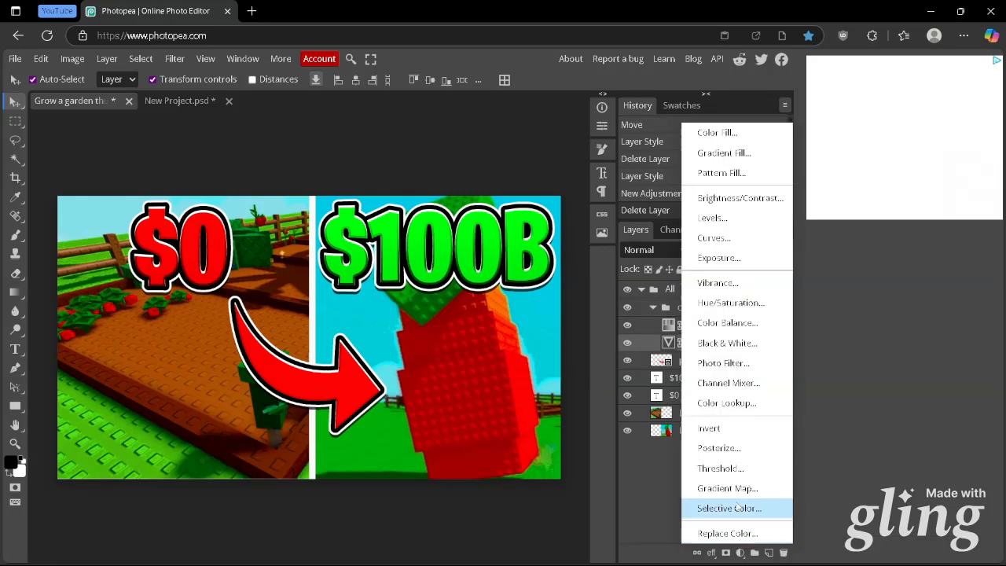
left_click(720, 285)
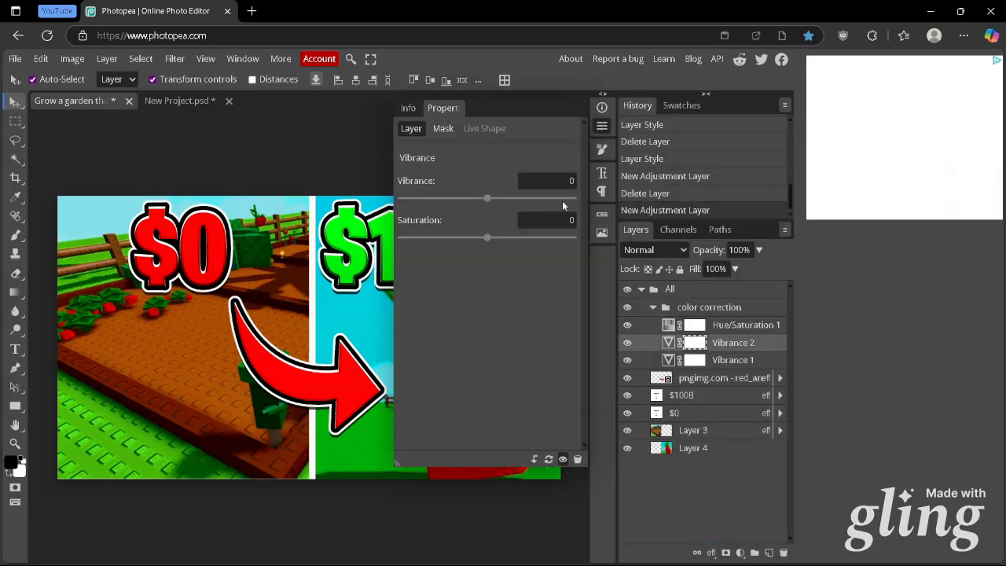
left_click(603, 127)
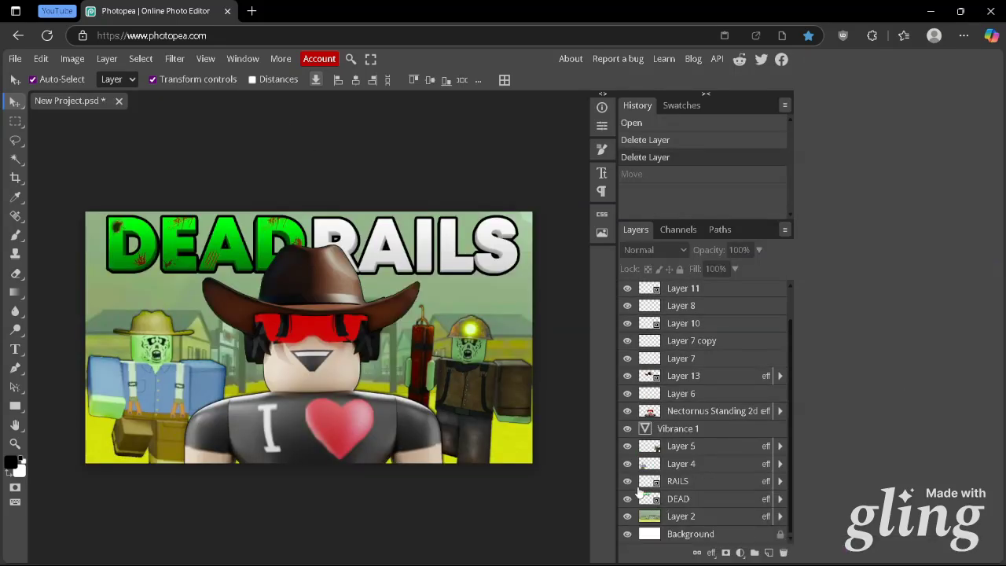
Add a large white text layer reading DEAD across the middle of the thumbnail
left_click(675, 518)
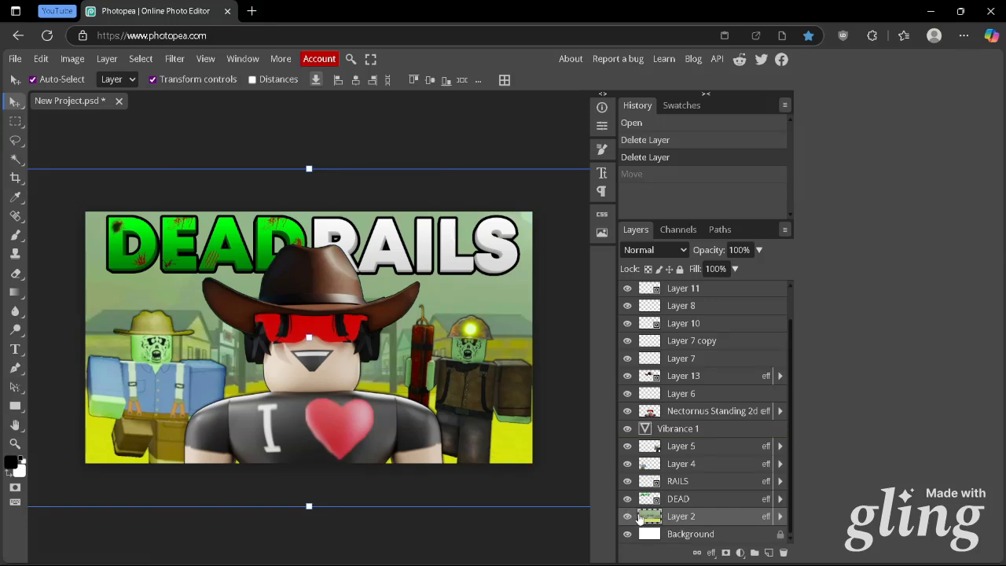
left_click(492, 305)
left_click(15, 349)
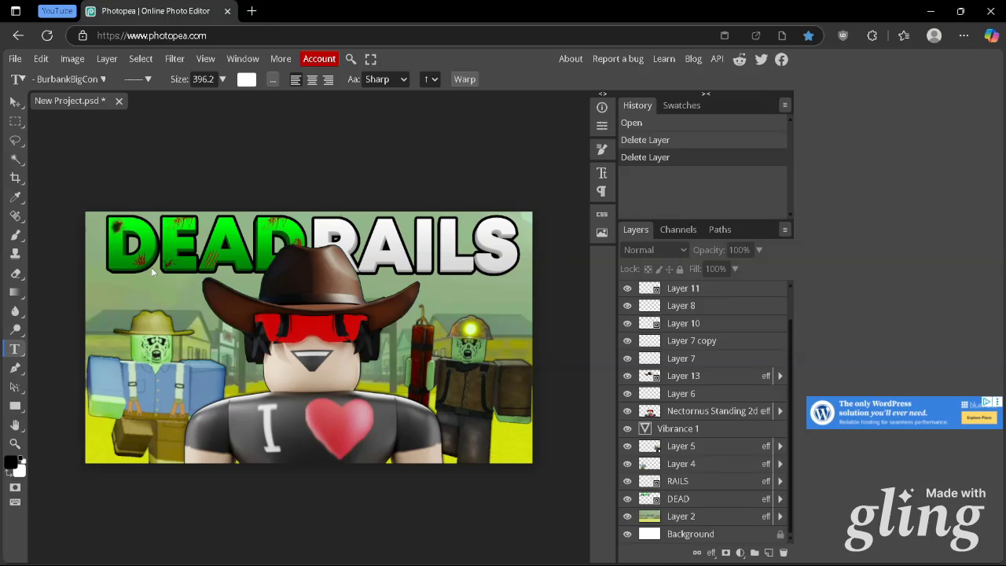
left_click(132, 376)
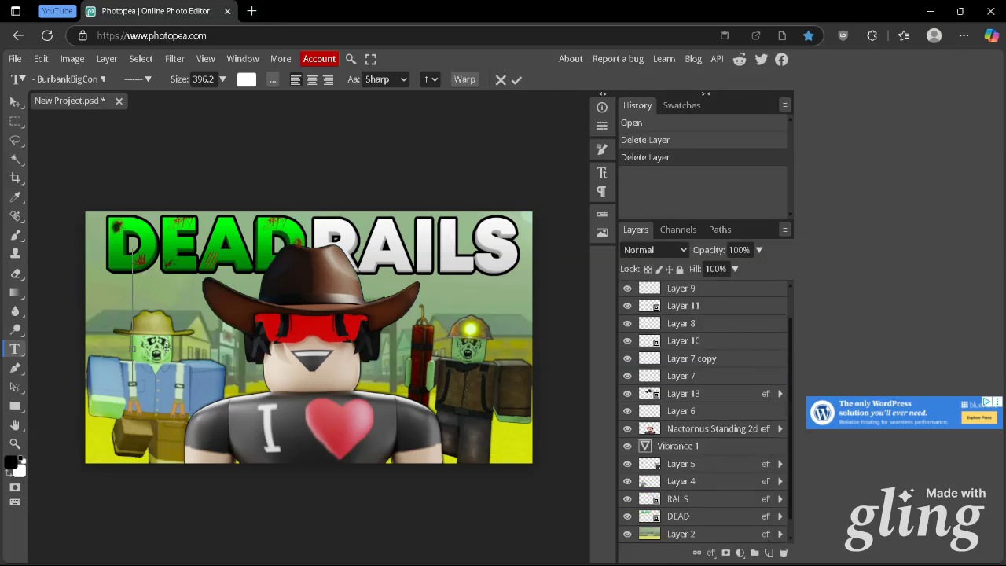
type("Dead")
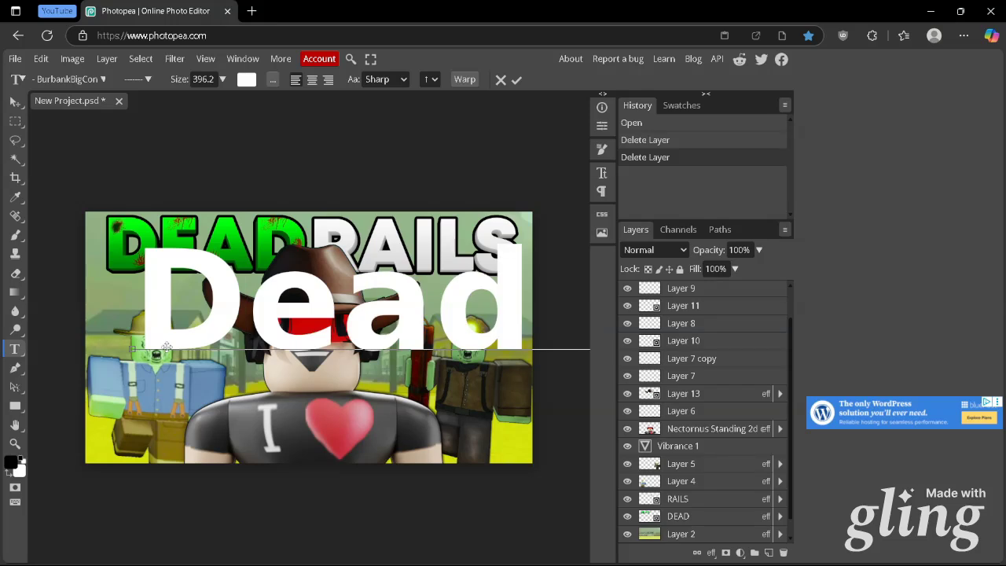
key("BackSpace")
key("BackSpace")
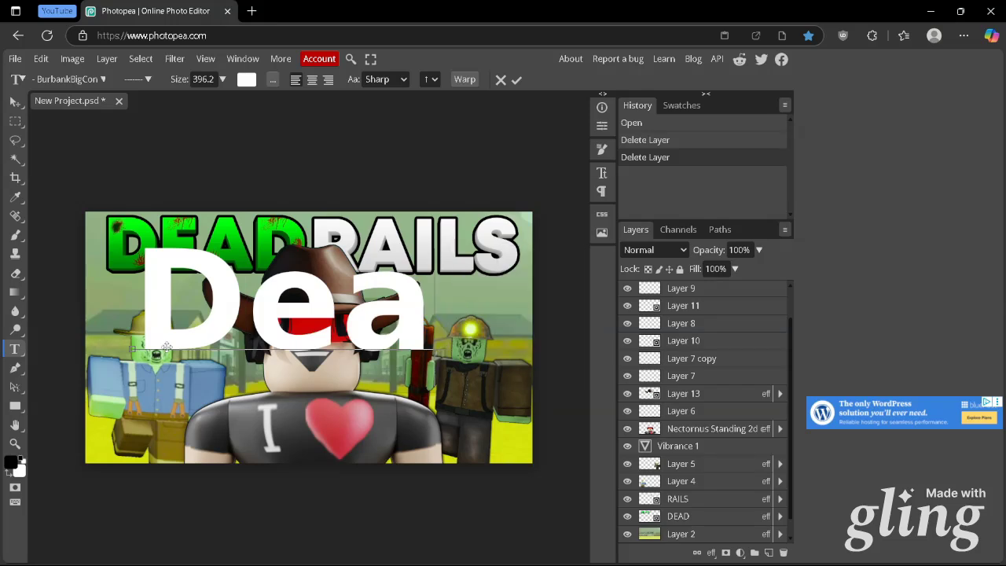
type("ad")
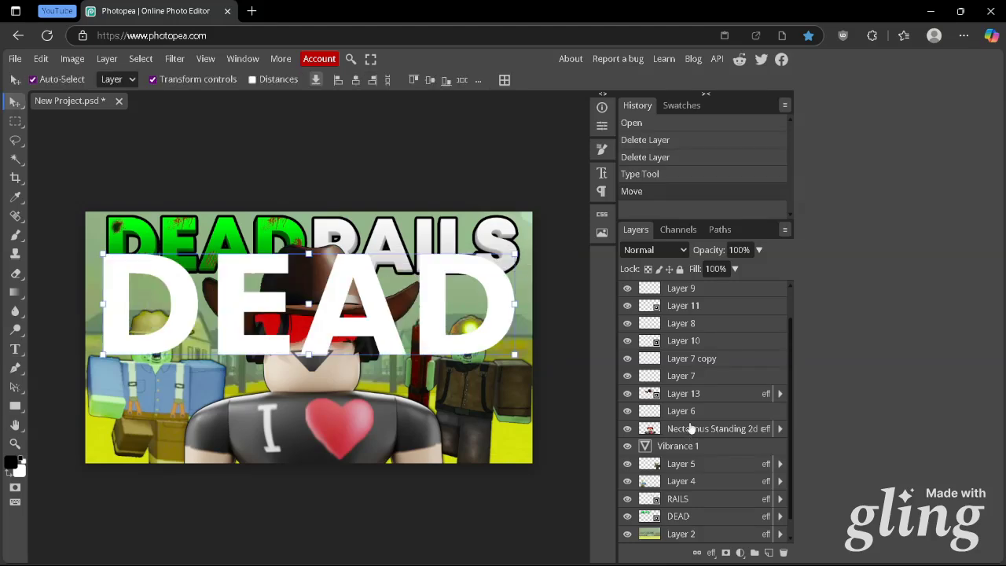
Enable the 3D effect in the new DEAD text's layer style and set its angle to -90
scroll(690, 429, "down", 1)
scroll(690, 429, "up", 3)
right_click(673, 292)
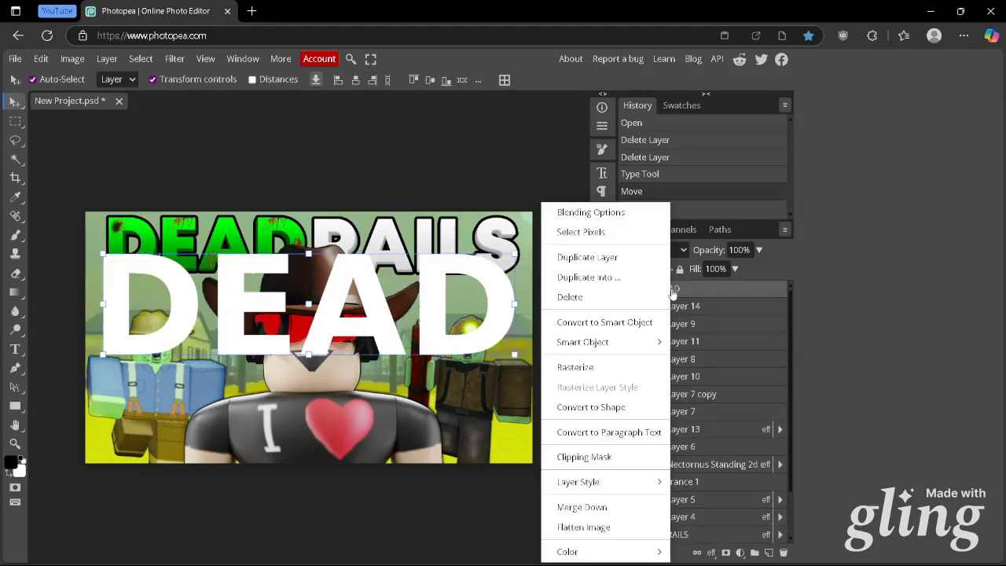
left_click(620, 213)
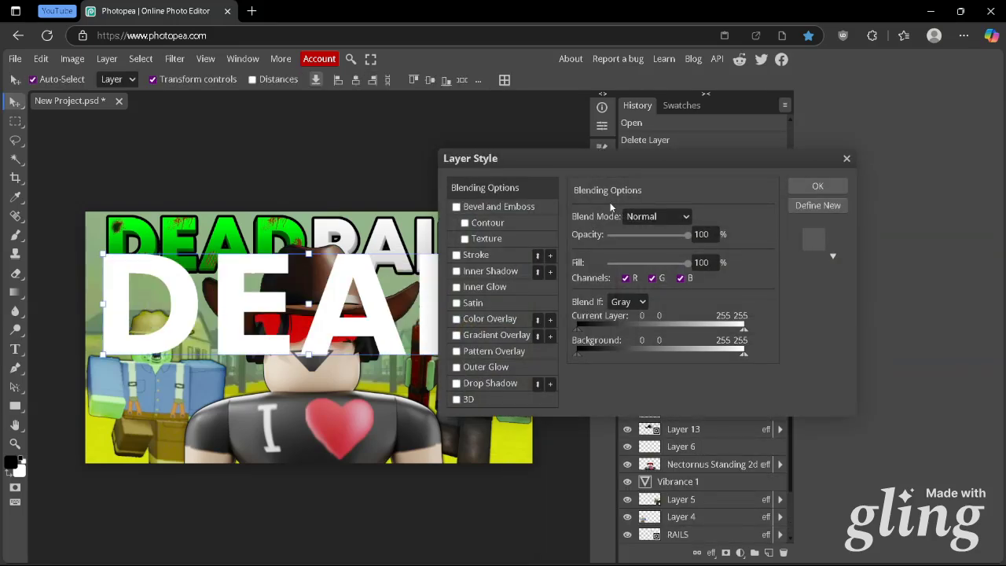
left_click(605, 403)
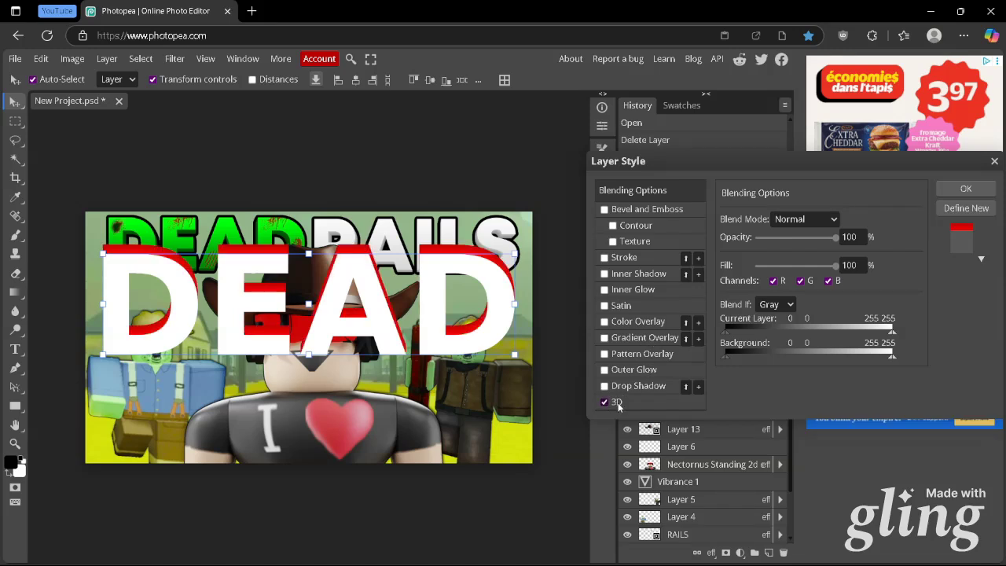
left_click(617, 404)
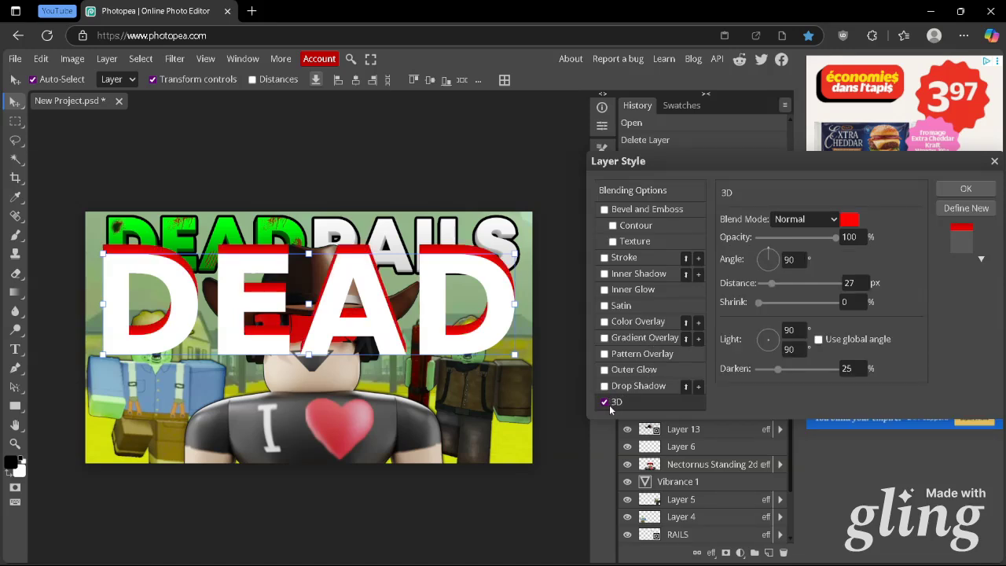
left_click(796, 259)
type("-90")
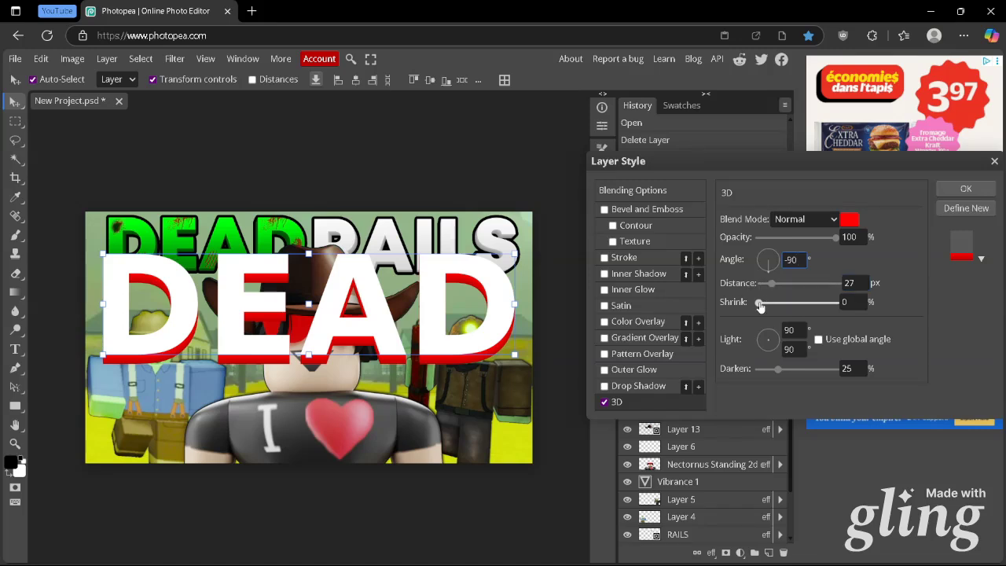
Set the 3D effect's shrink to 5% and its distance to 10 px
left_click(767, 305)
left_click_drag(768, 305, 795, 304)
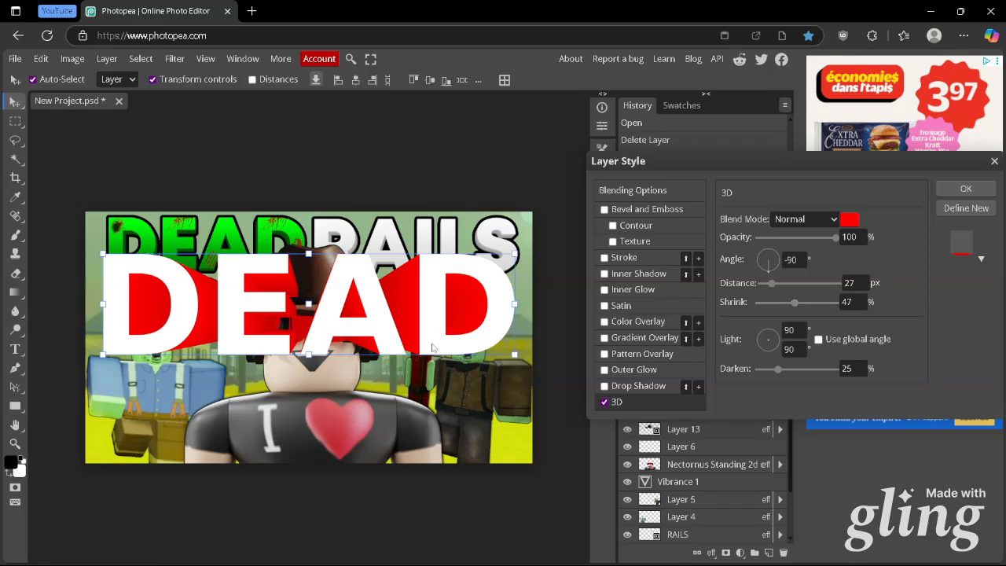
left_click(848, 303)
type("5")
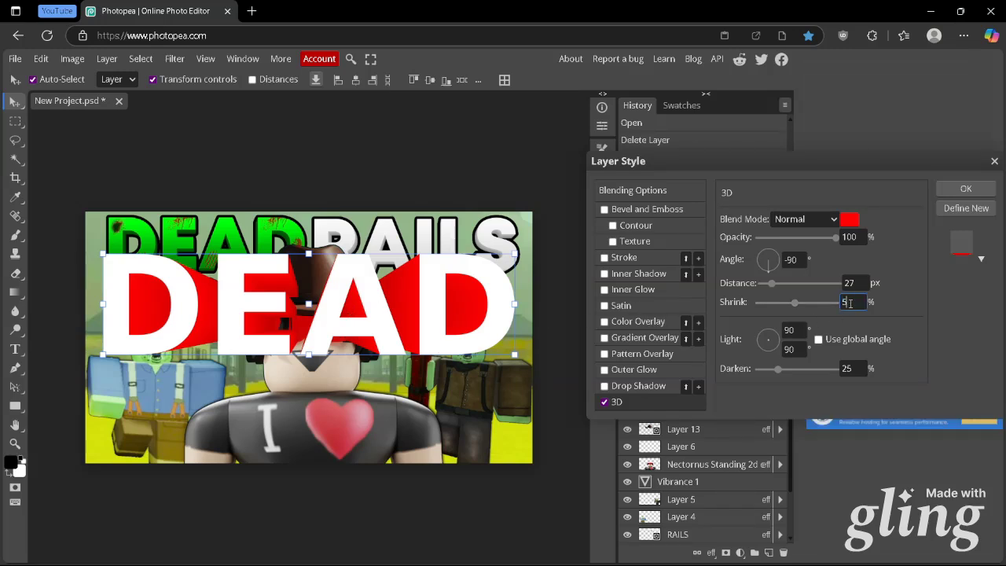
left_click(851, 283)
type("1")
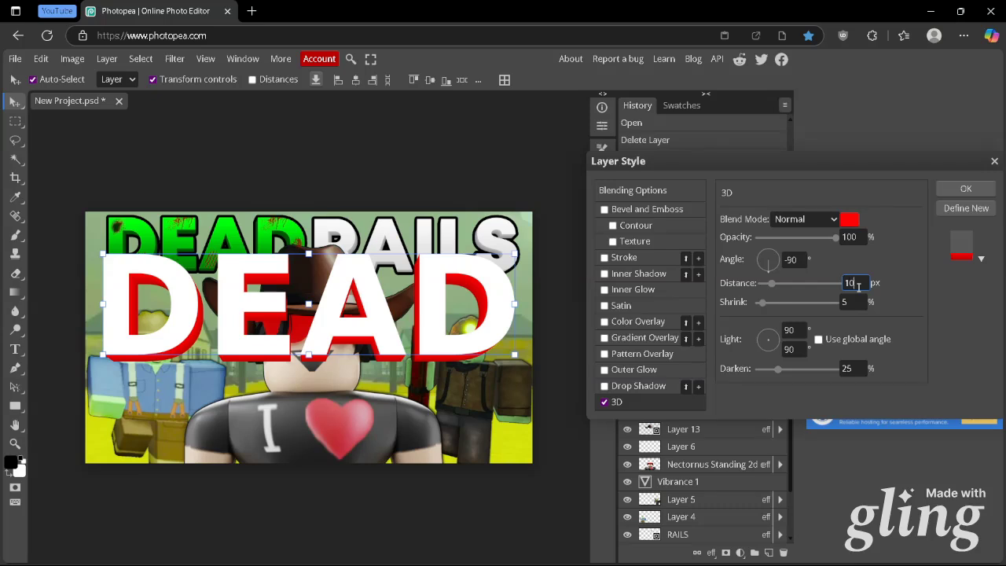
type("0")
Change the 3D effect's colour to a near-white grey and apply the layer style
left_click(850, 219)
left_click_drag(587, 124, 739, 81)
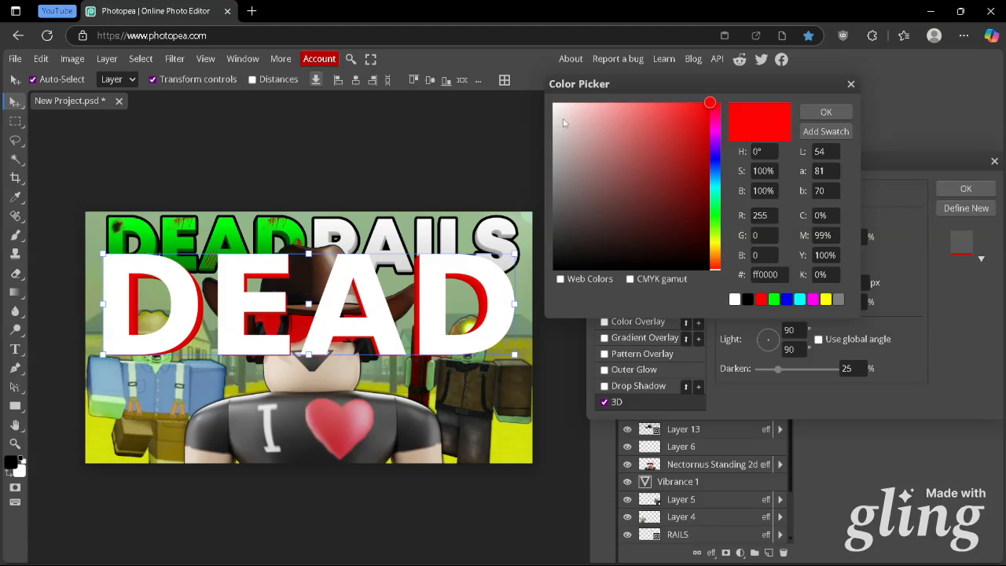
left_click_drag(557, 124, 551, 132)
left_click(966, 189)
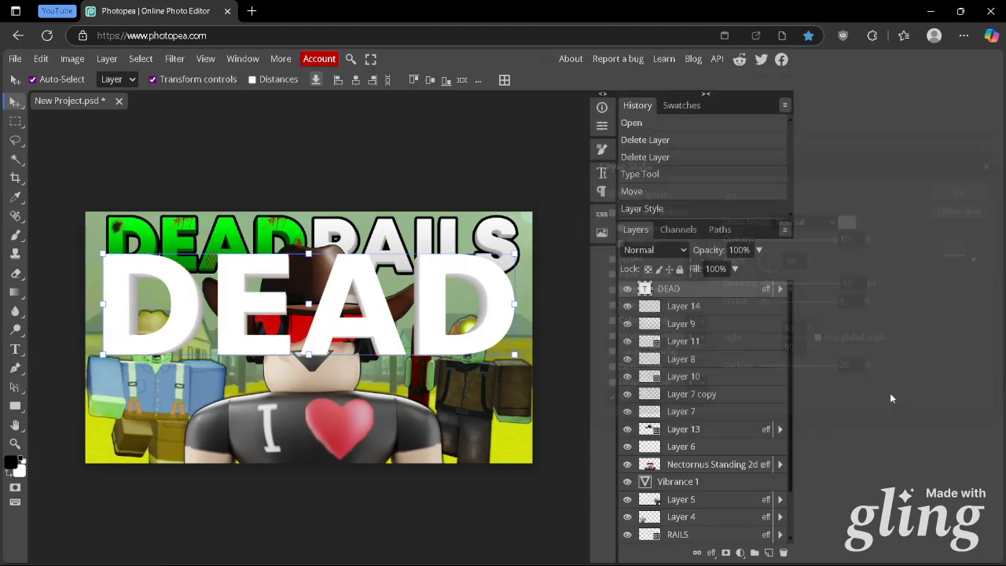
Convert the new DEAD text layer to a smart object and rasterize it
right_click(681, 292)
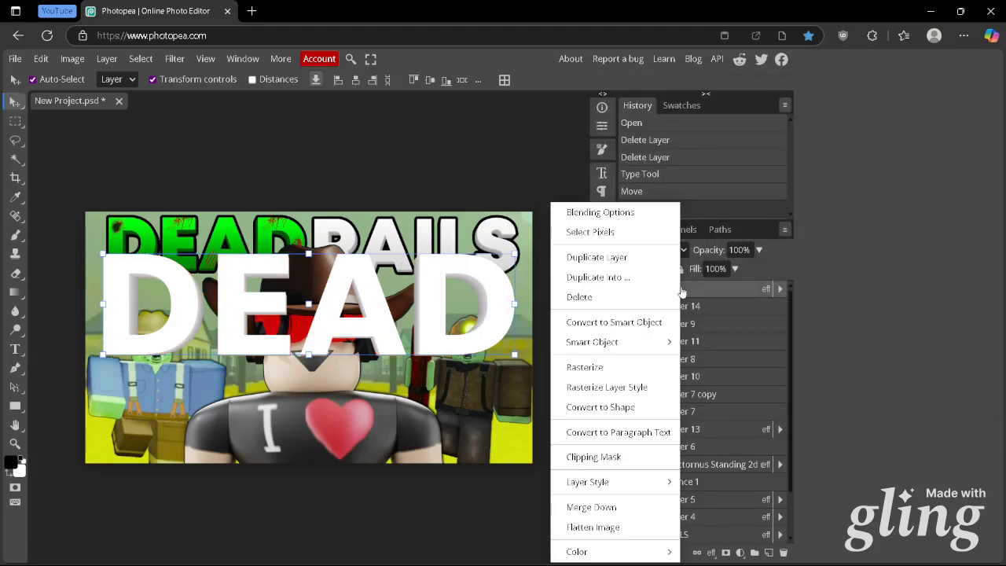
left_click(626, 324)
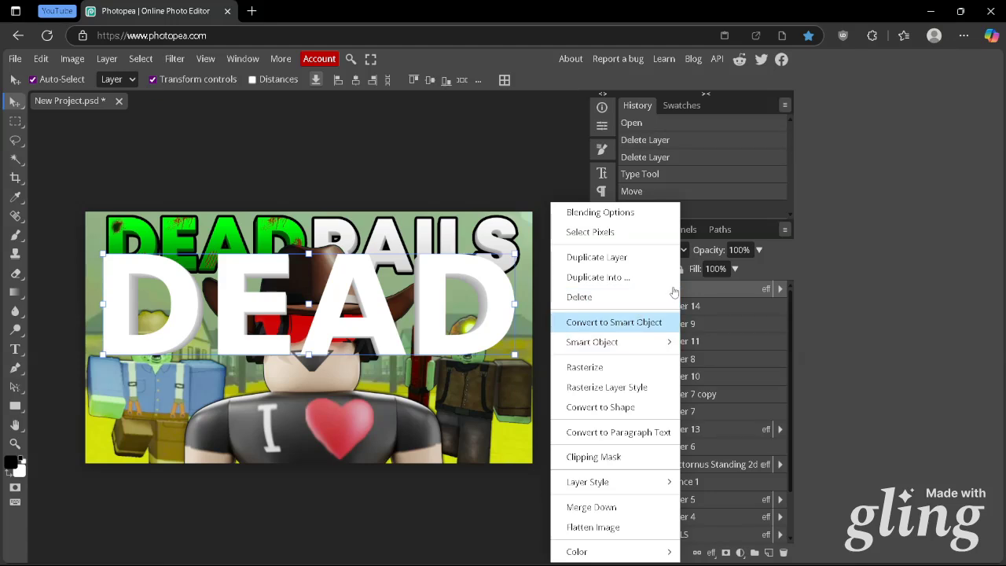
right_click(683, 291)
left_click(627, 368)
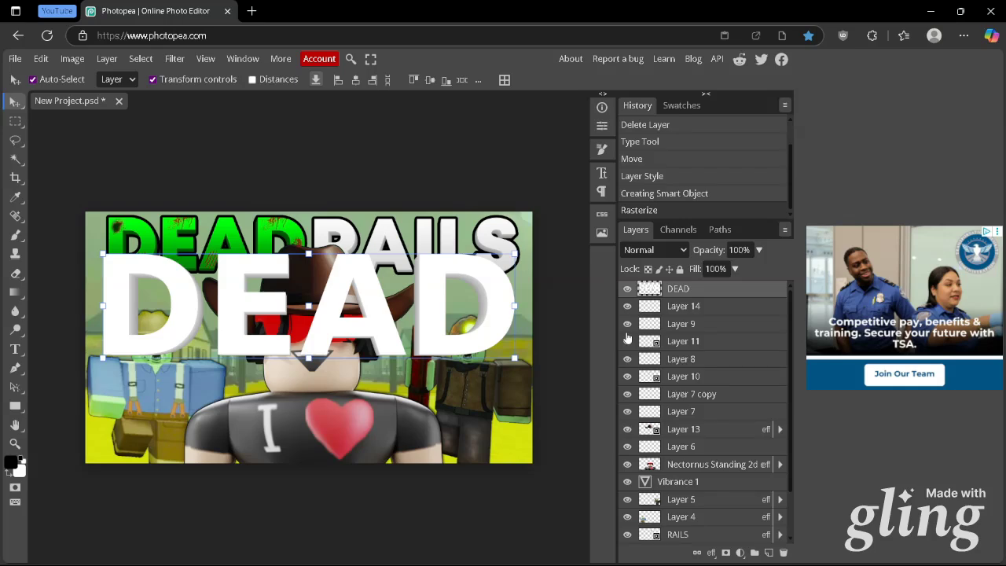
Add a black outside stroke of 13 px to the rasterized DEAD layer
right_click(690, 294)
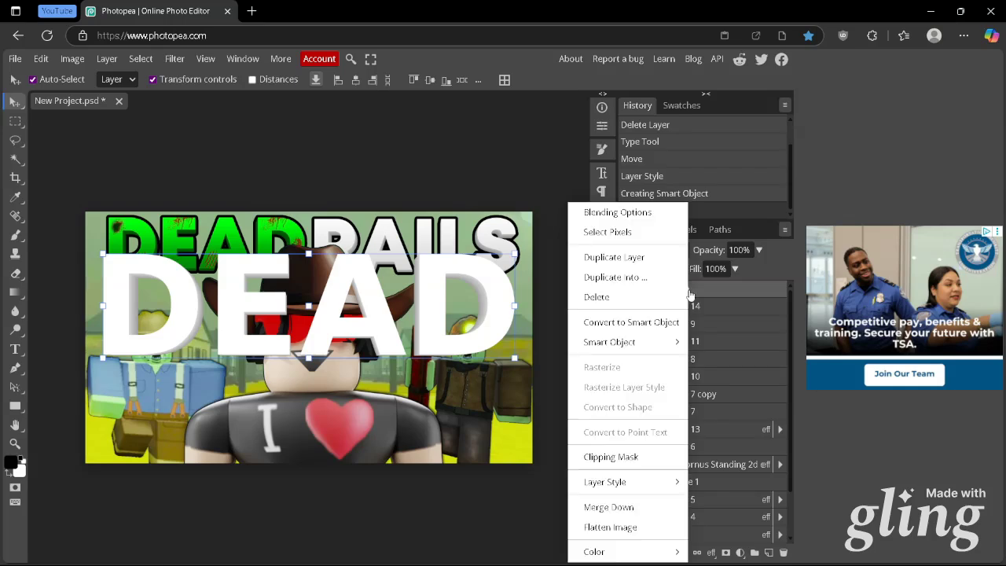
left_click(659, 212)
left_click_drag(733, 161, 655, 137)
left_click(542, 234)
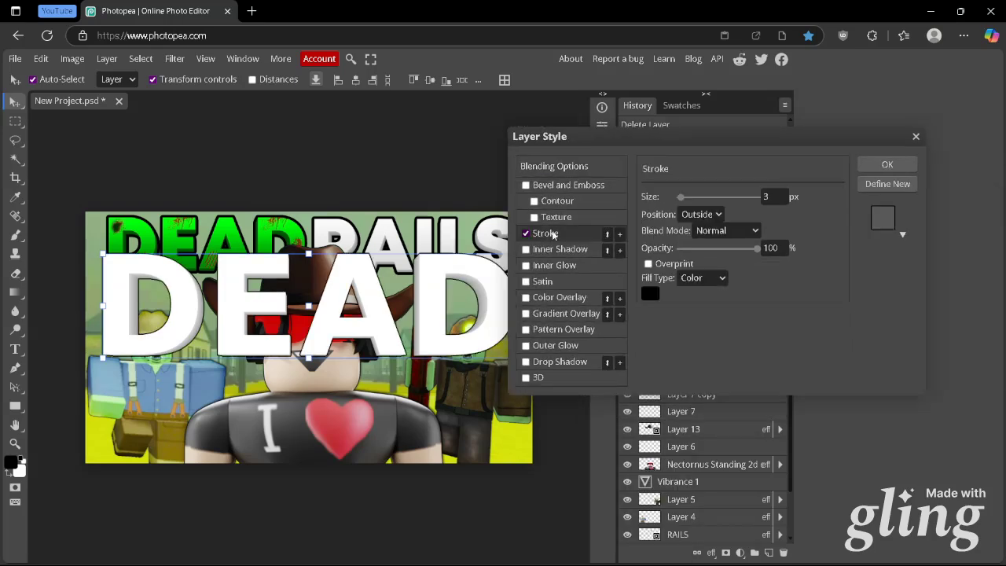
left_click(770, 196)
type("16")
key("Return")
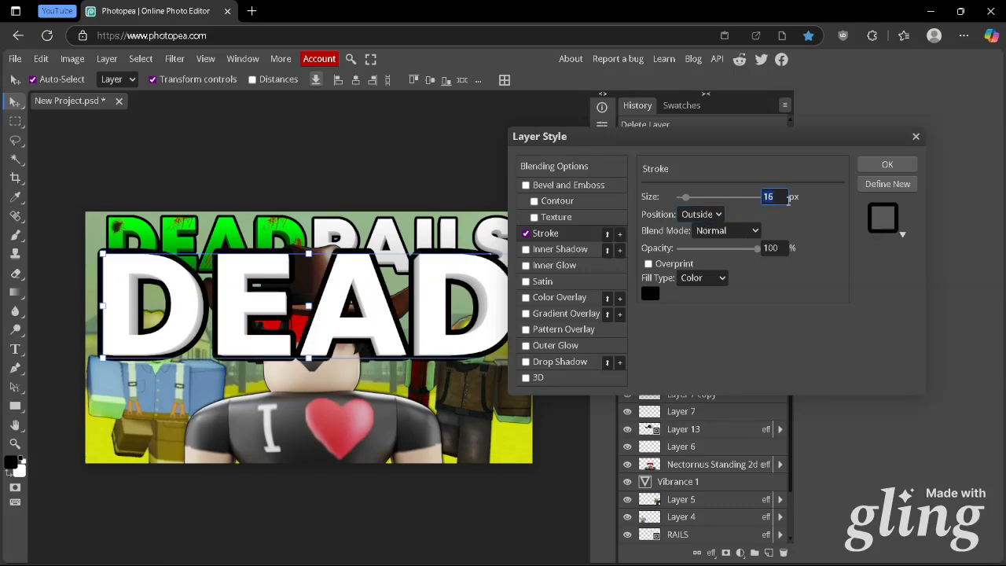
type("13")
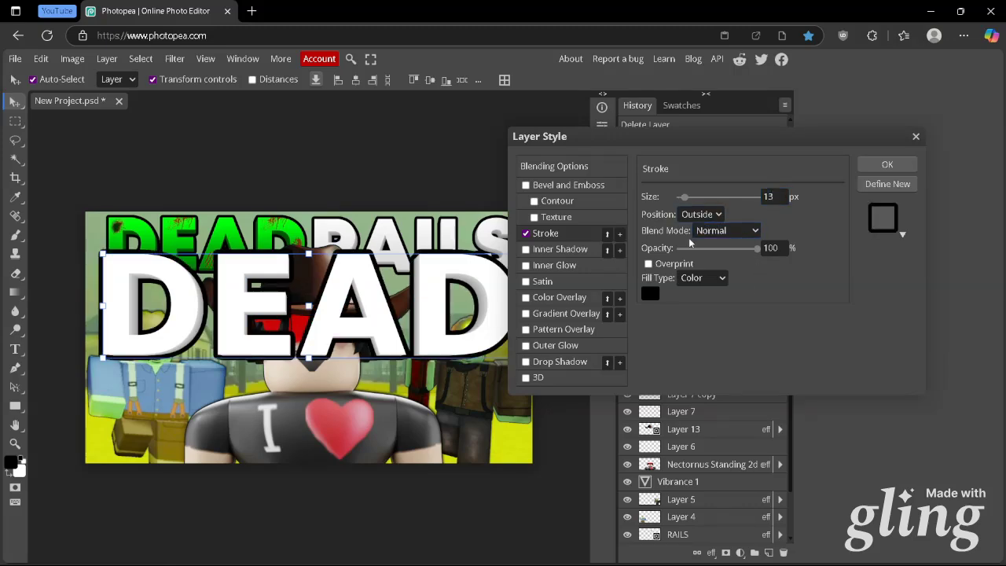
mouse_move(659, 136)
left_mouse_down()
mouse_move(605, 97)
mouse_move(653, 127)
left_mouse_up()
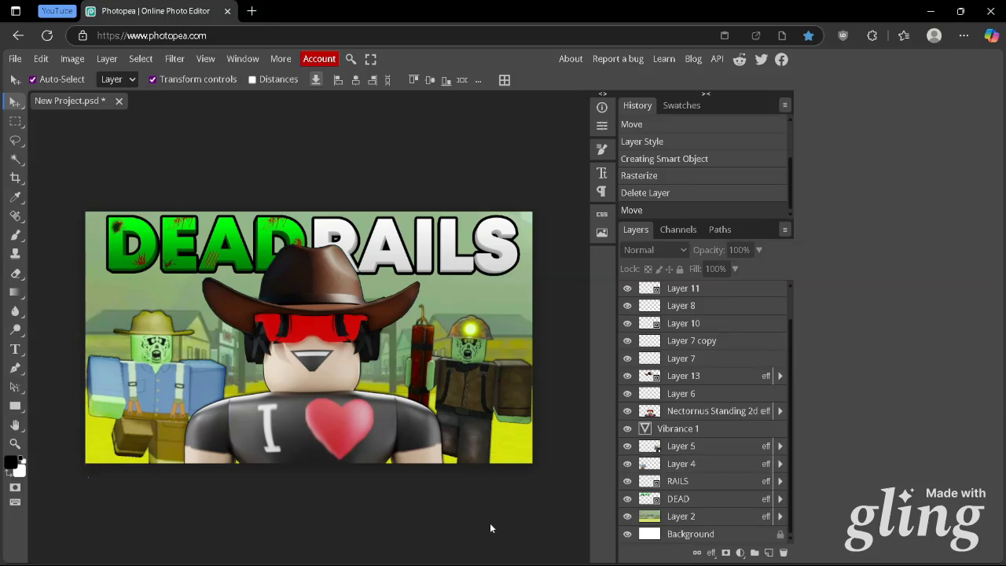
Examine the Drop Shadow, Inner Shadow and Stroke settings in the layer style of the blue-shirted zombie on Layer 4
left_click(161, 391)
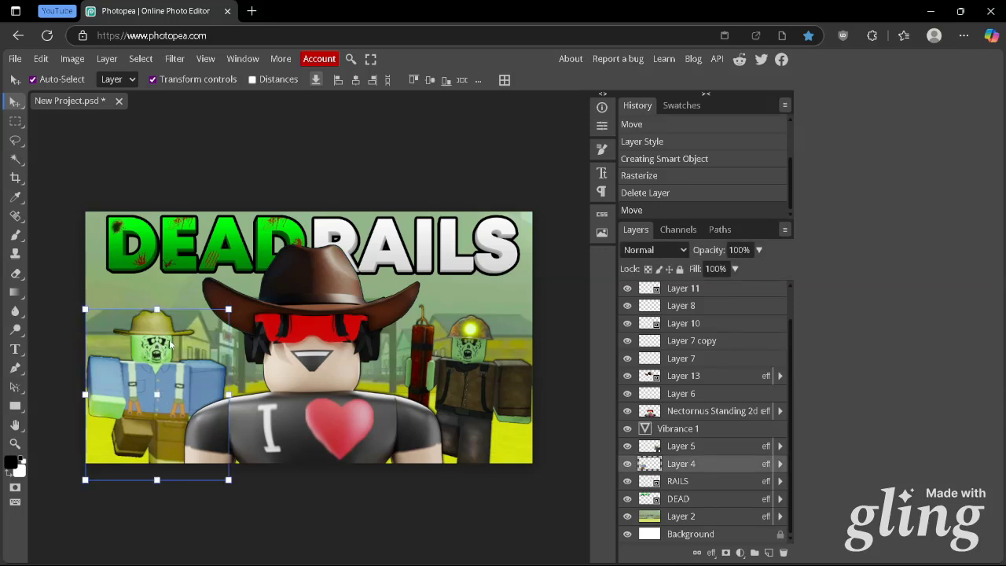
right_click(676, 464)
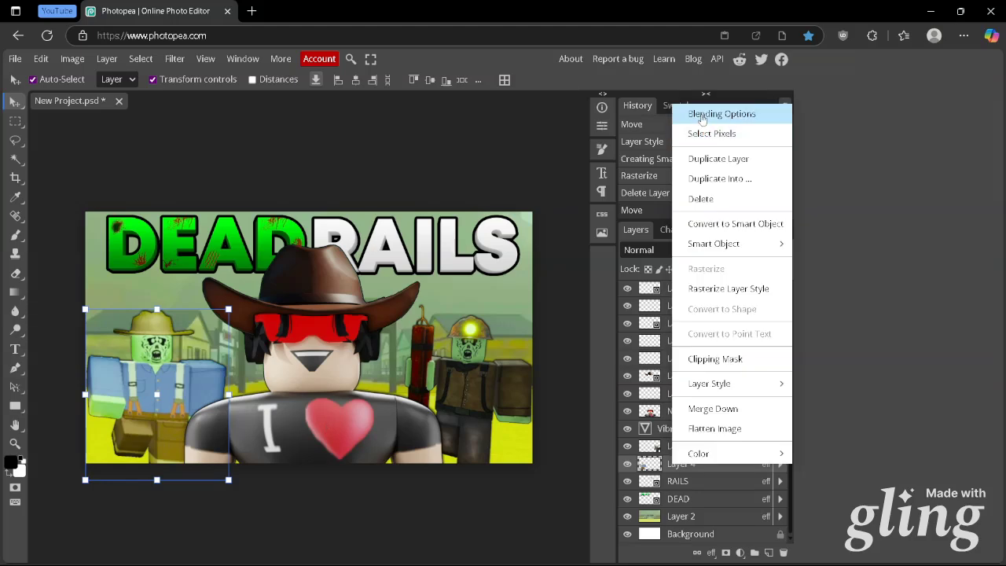
left_click(704, 115)
left_click(539, 353)
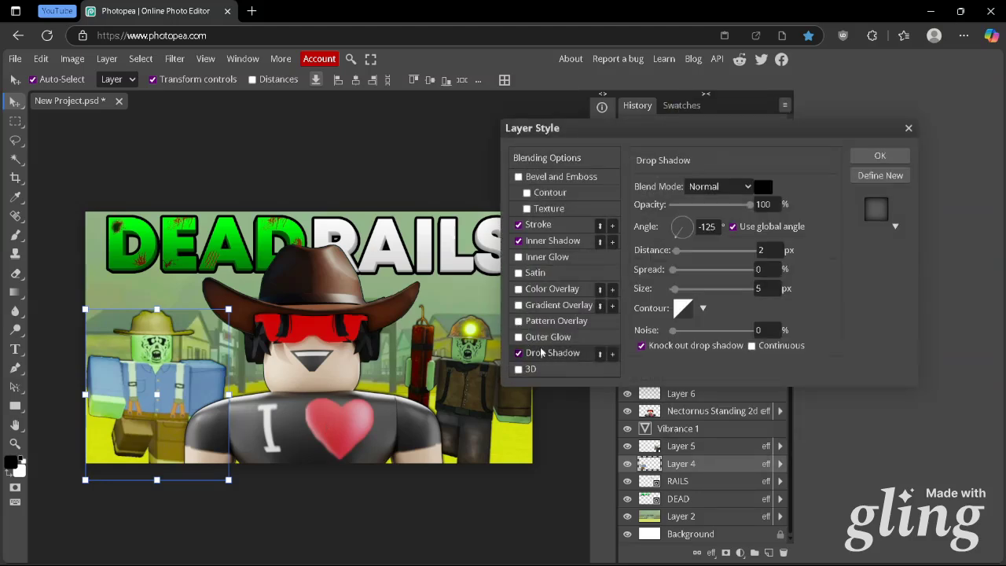
left_click(554, 241)
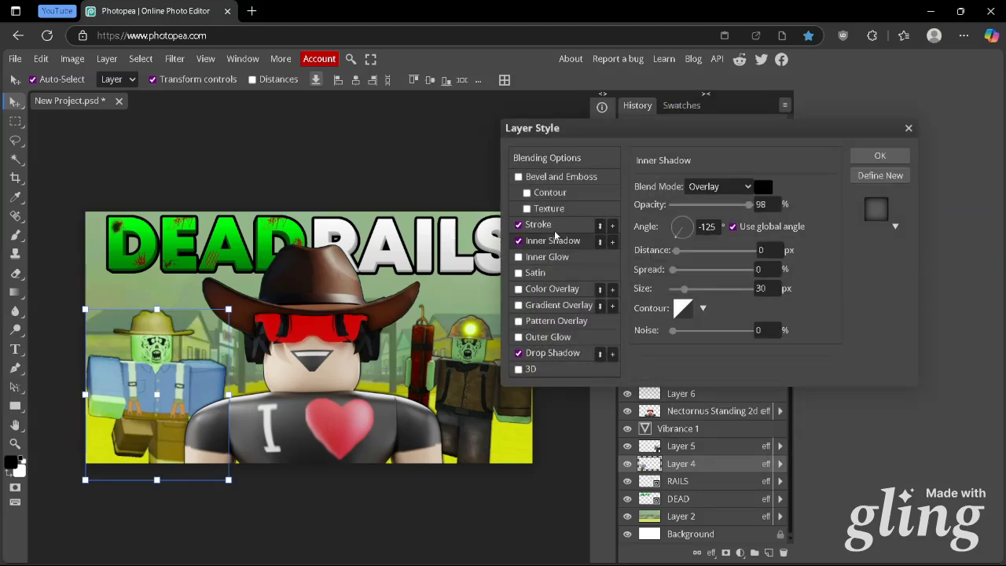
left_click(551, 225)
left_click(559, 355)
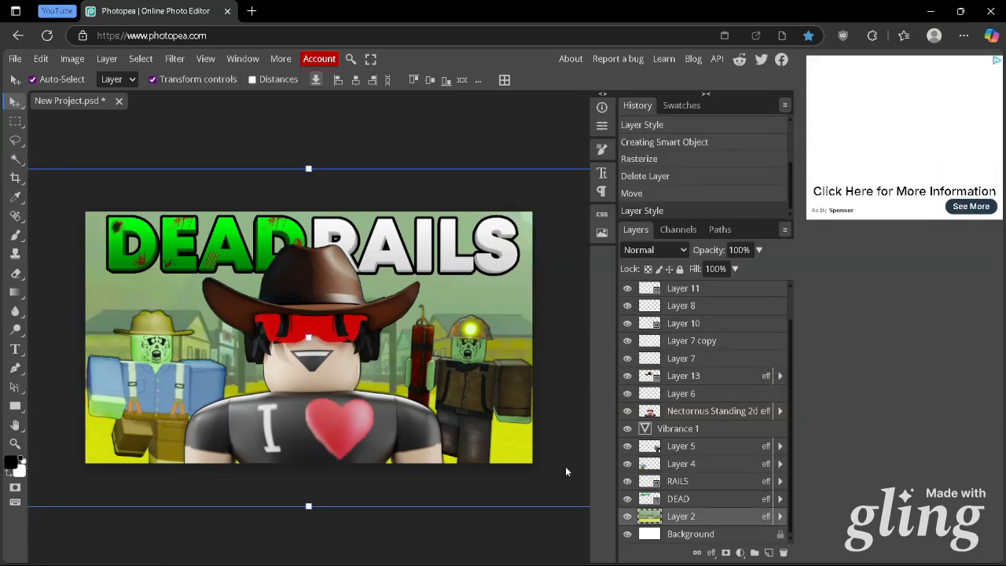
left_click(526, 532)
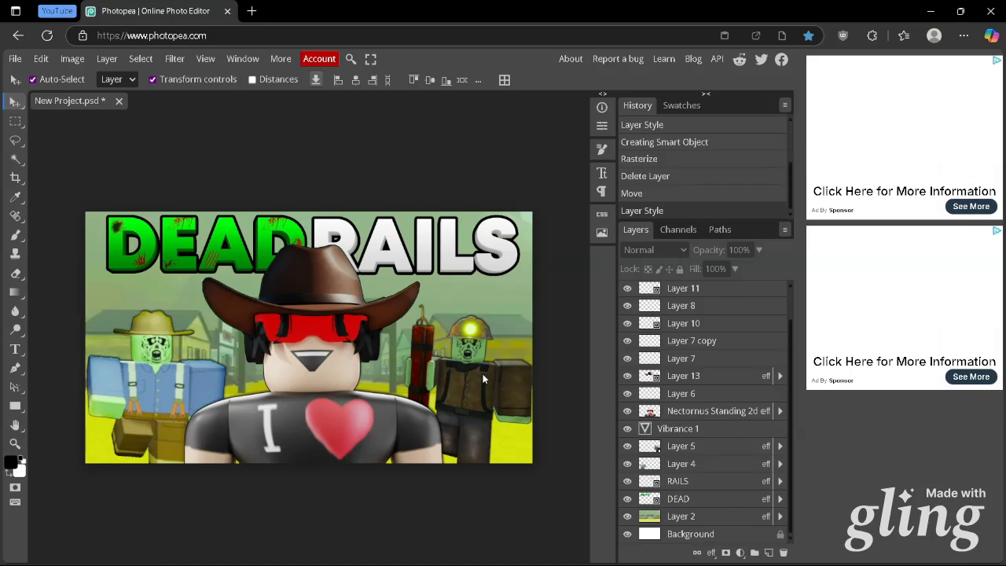
Try the Magic Wand on the red heart of the main character's shirt and clear the selection
scroll(665, 456, "up", 1)
left_click(665, 447)
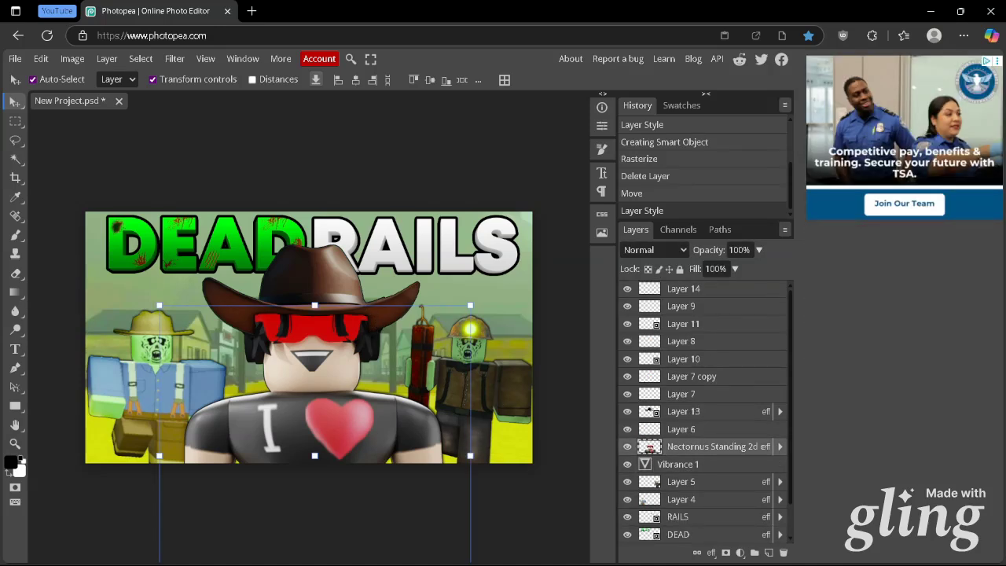
left_click(10, 161)
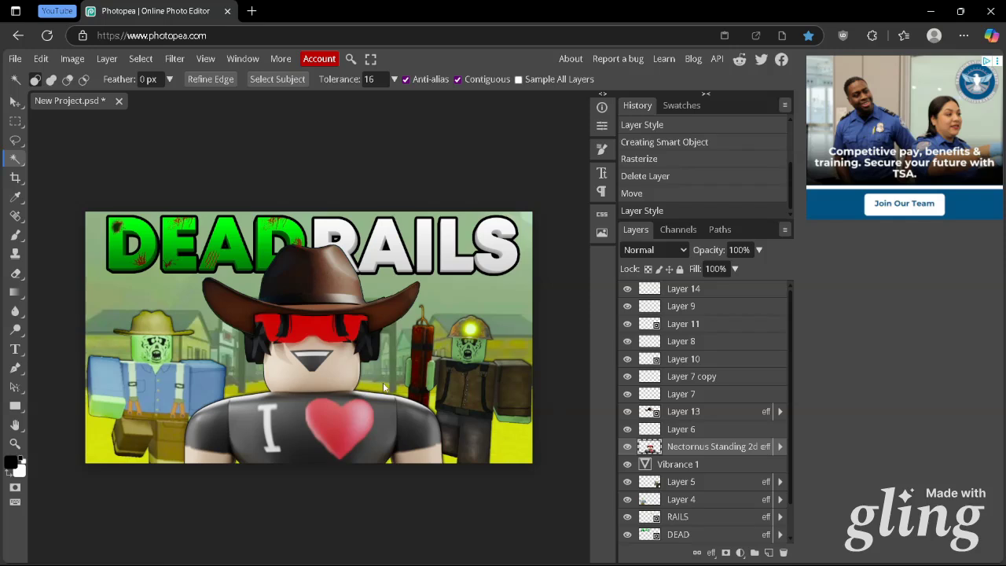
left_click(338, 436)
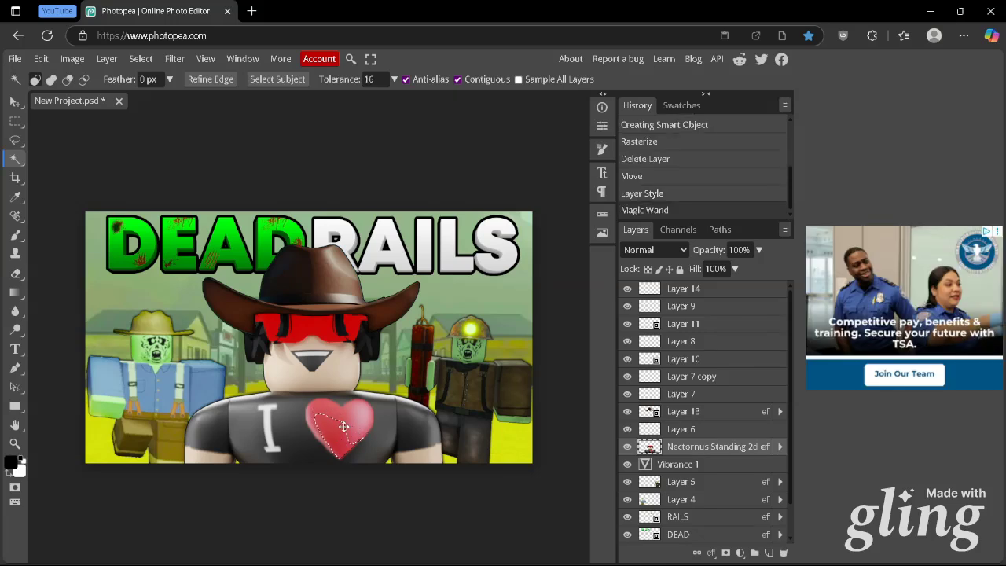
key("ctrl+d")
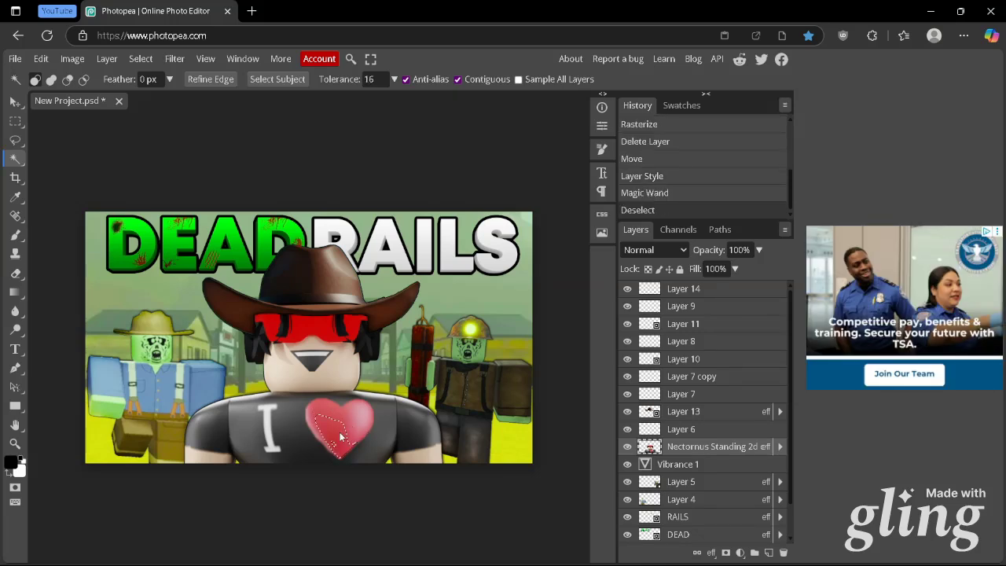
left_click_drag(340, 438, 577, 272)
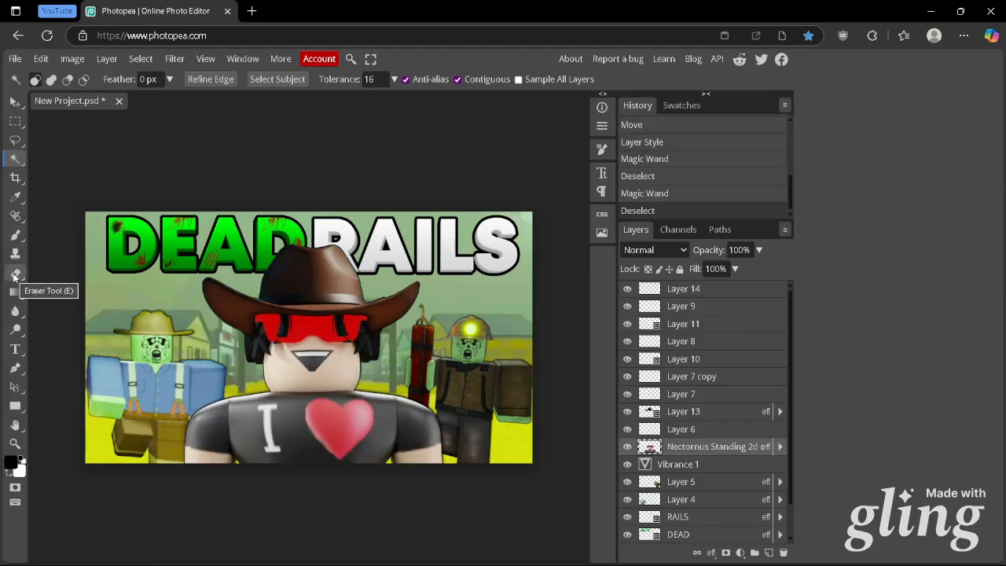
Try erasing parts of the red heart on the main character's shirt using the Eraser with an enlarged brush
left_click(14, 273)
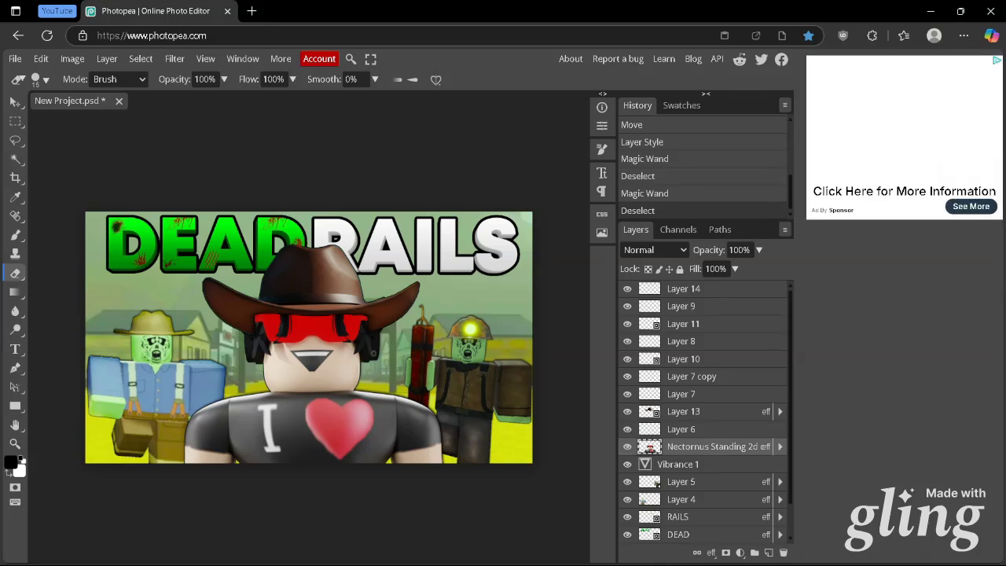
left_click(39, 78)
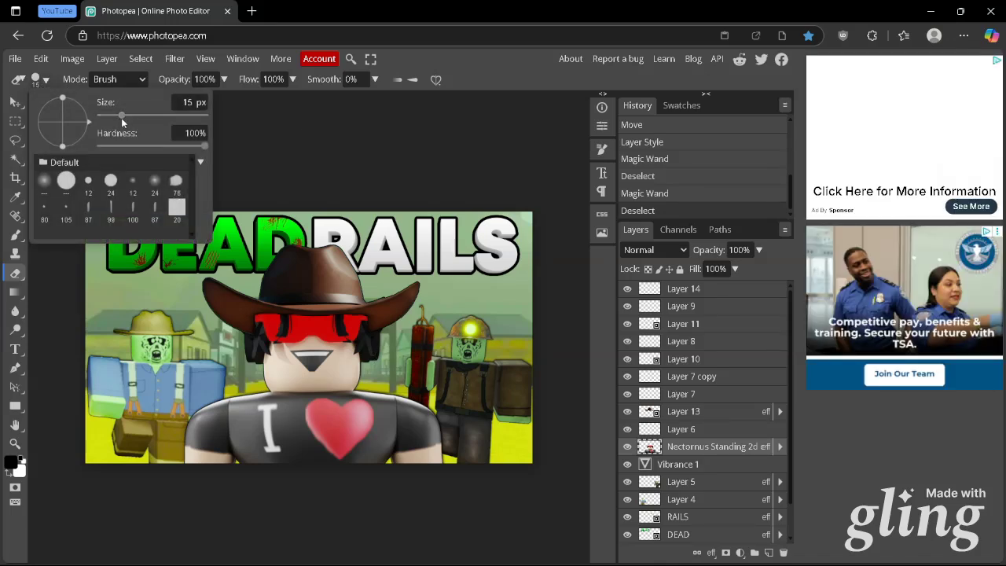
left_click_drag(122, 117, 134, 118)
left_click(260, 185)
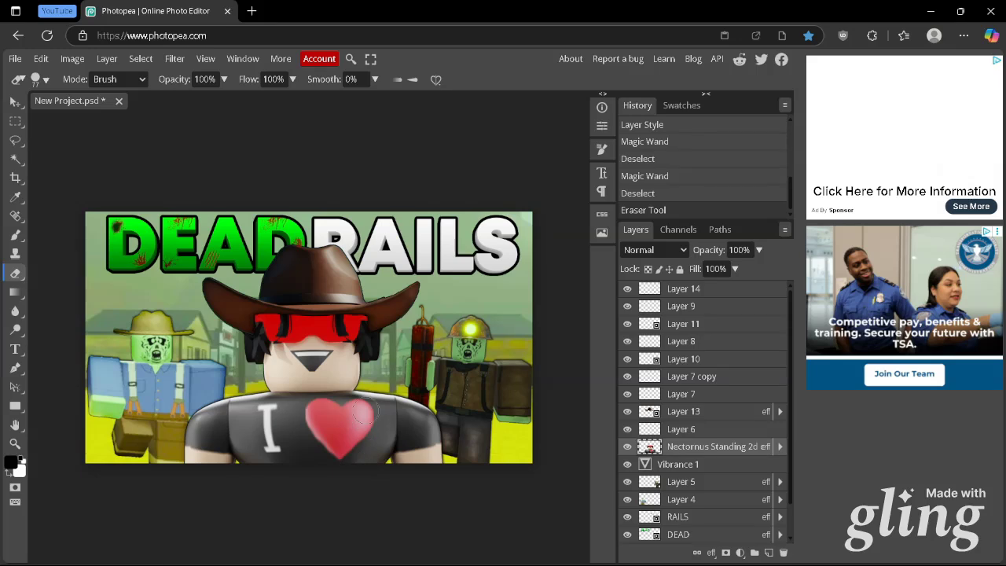
mouse_move(356, 412)
left_mouse_down()
mouse_move(370, 411)
mouse_move(363, 433)
mouse_move(330, 448)
left_mouse_up()
left_click_drag(318, 405, 315, 444)
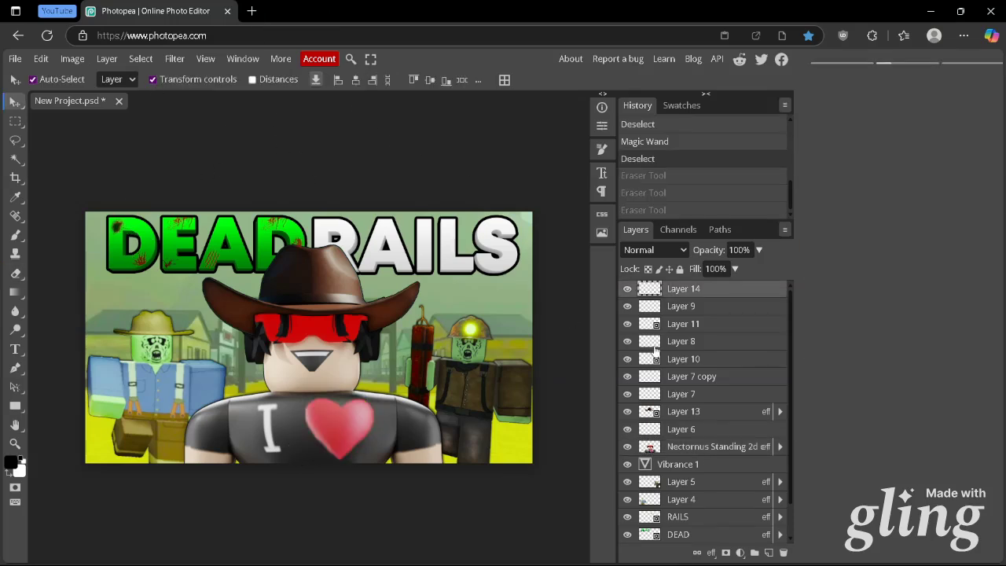
Try distorting the Layer 9 blood splatter on the letter D by pulling its upper-right corner inward, and undo the transform
left_click(681, 306)
scroll(291, 299, "up", 5)
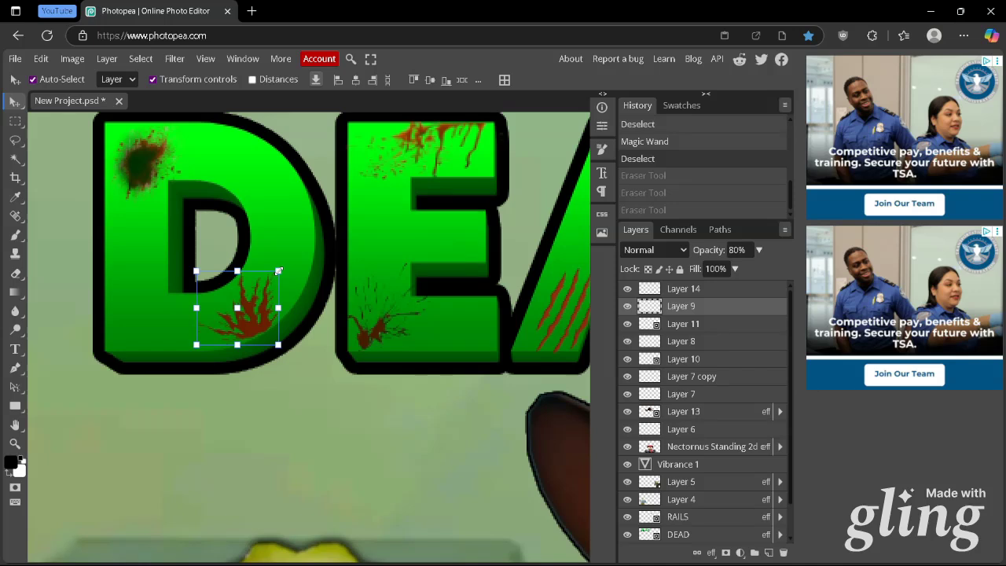
left_click(279, 270)
left_click_drag(279, 274, 270, 346)
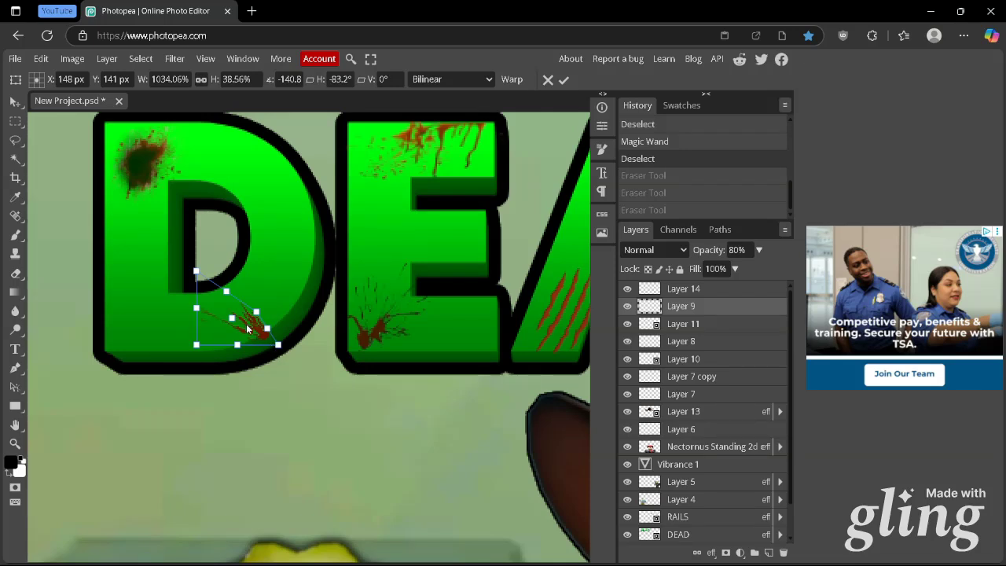
key("Return")
key("ctrl+z")
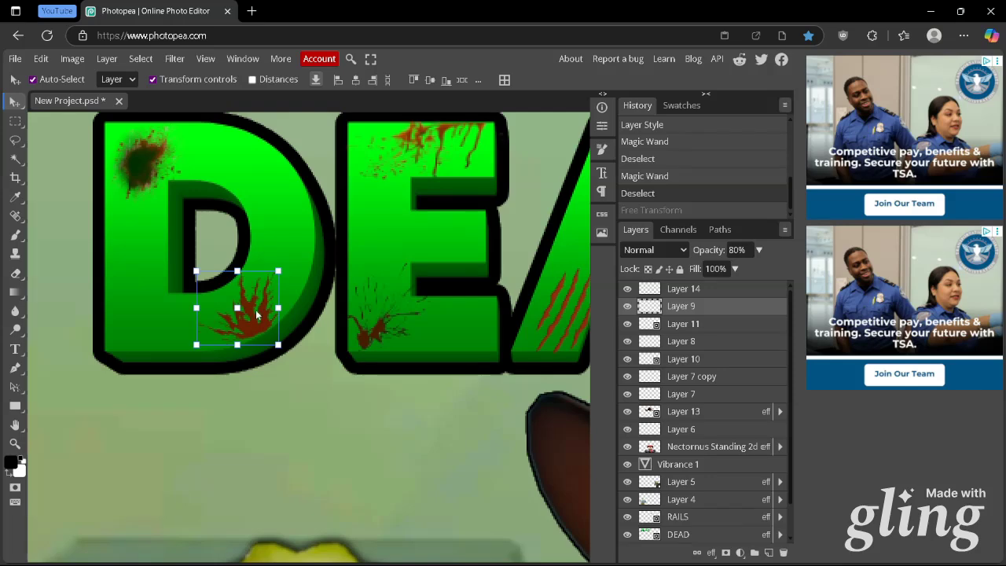